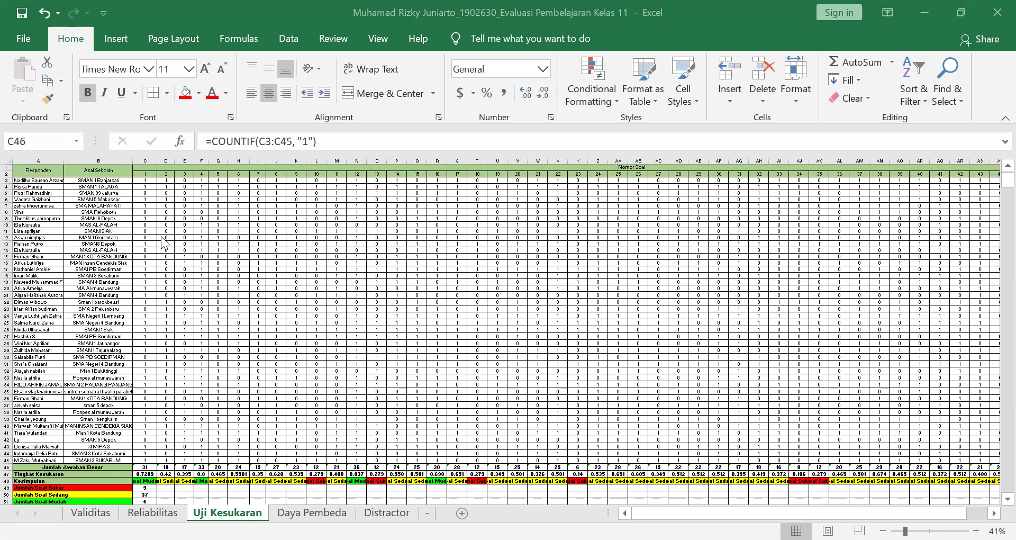
Examine the respondents, the item 1 answers in C3:C45 and the correct-answer count formula in C46
{"action": "left_click", "coordinate": [40, 182]}
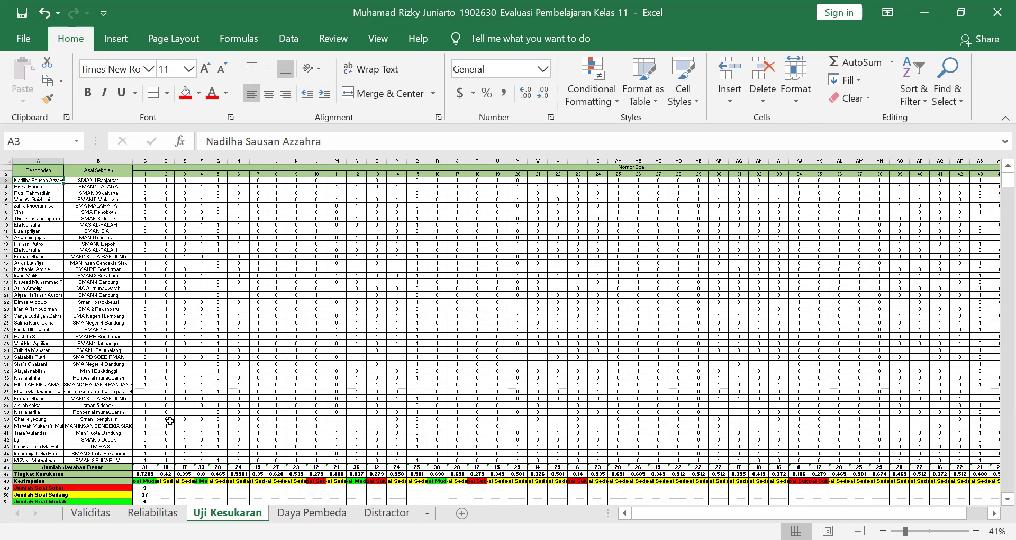
{"action": "left_click", "coordinate": [152, 468]}
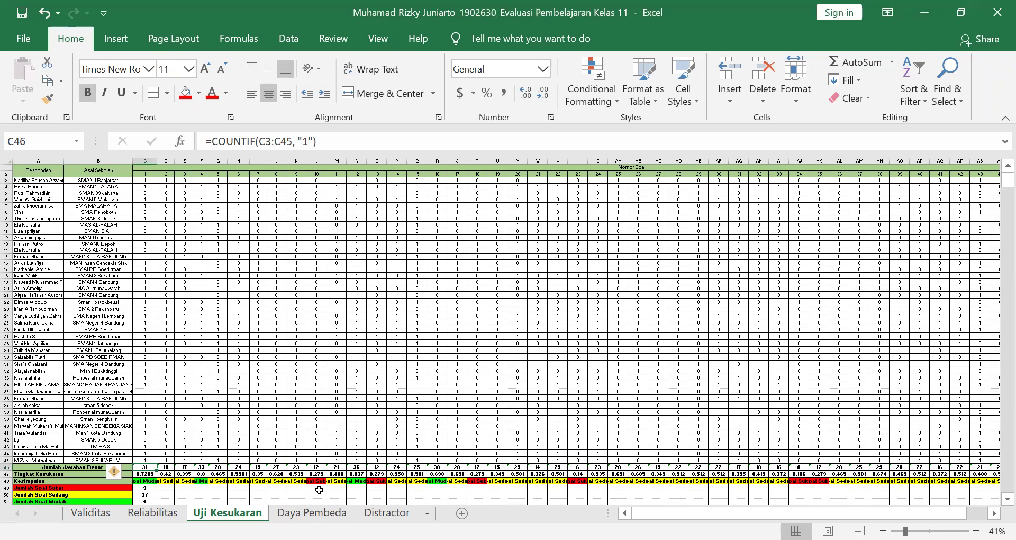
{"action": "left_click", "coordinate": [140, 180]}
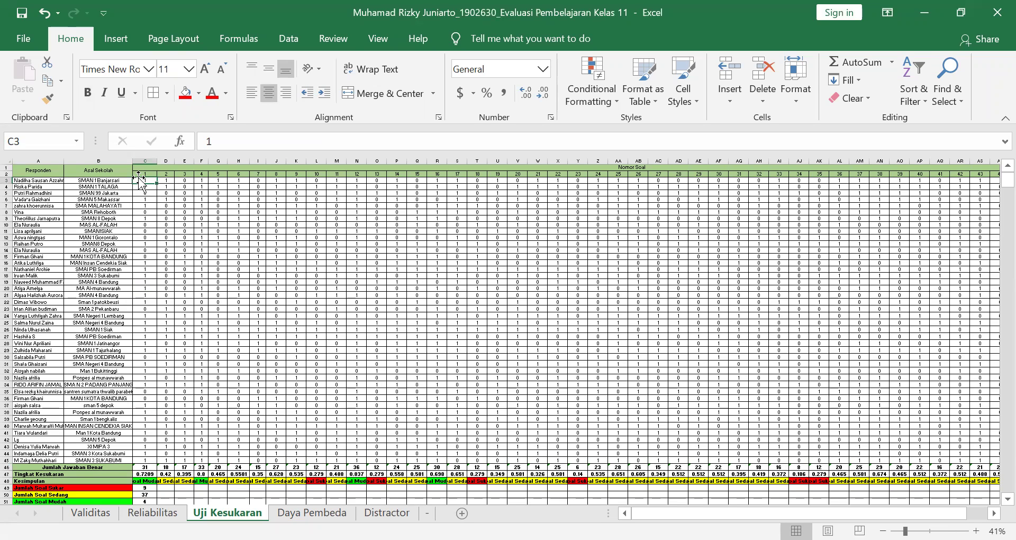
{"action": "left_click", "coordinate": [139, 468]}
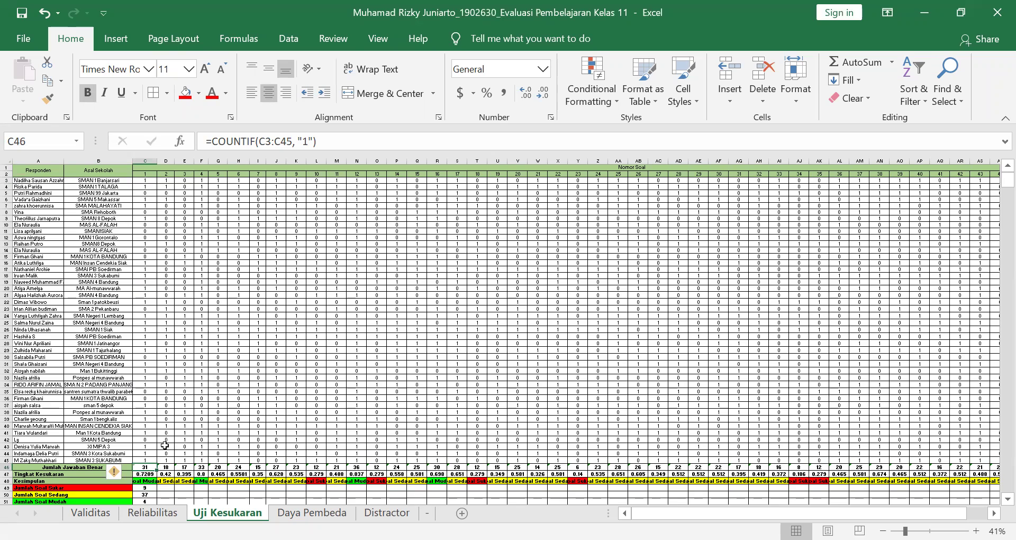
{"action": "left_click", "coordinate": [147, 459]}
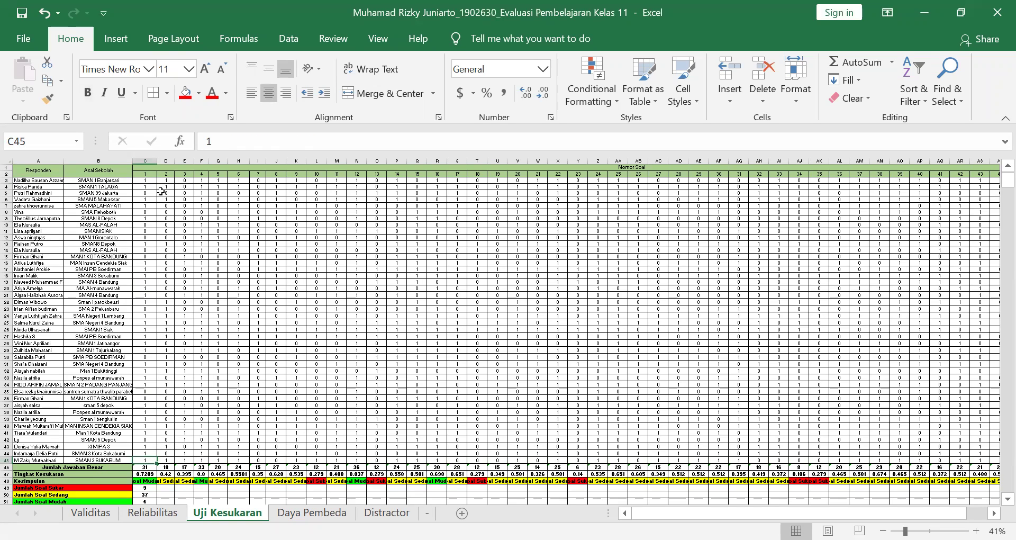
{"action": "left_click", "coordinate": [146, 182]}
Clear the existing formula from cell C53 below the difficulty summary table
{"action": "left_click", "coordinate": [375, 438]}
{"action": "key", "text": "Down"}
{"action": "key", "text": "Down"}
{"action": "key", "text": "Down"}
{"action": "key", "text": "Down"}
{"action": "key", "text": "Down"}
{"action": "key", "text": "Down"}
{"action": "key", "text": "Down"}
{"action": "key", "text": "Down"}
{"action": "key", "text": "Down"}
{"action": "key", "text": "Down"}
{"action": "key", "text": "Down"}
{"action": "key", "text": "Down"}
{"action": "key", "text": "Down"}
{"action": "key", "text": "Down"}
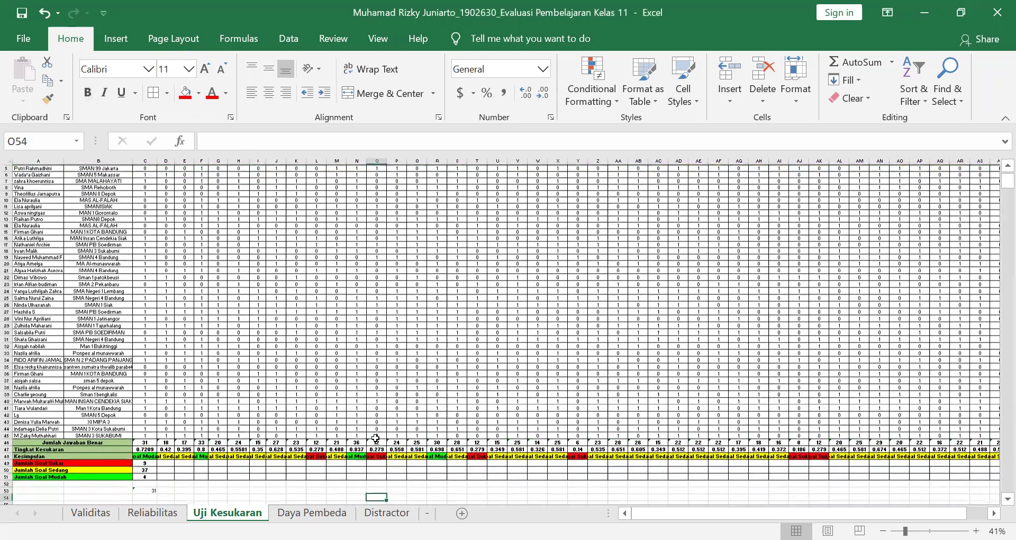
{"action": "left_click", "coordinate": [142, 477]}
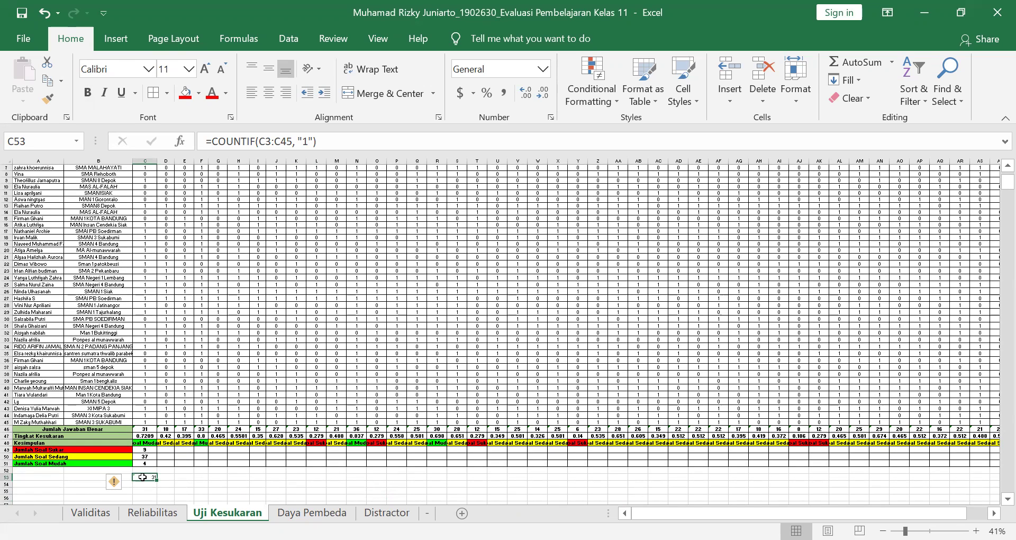
{"action": "key", "text": "BackSpace"}
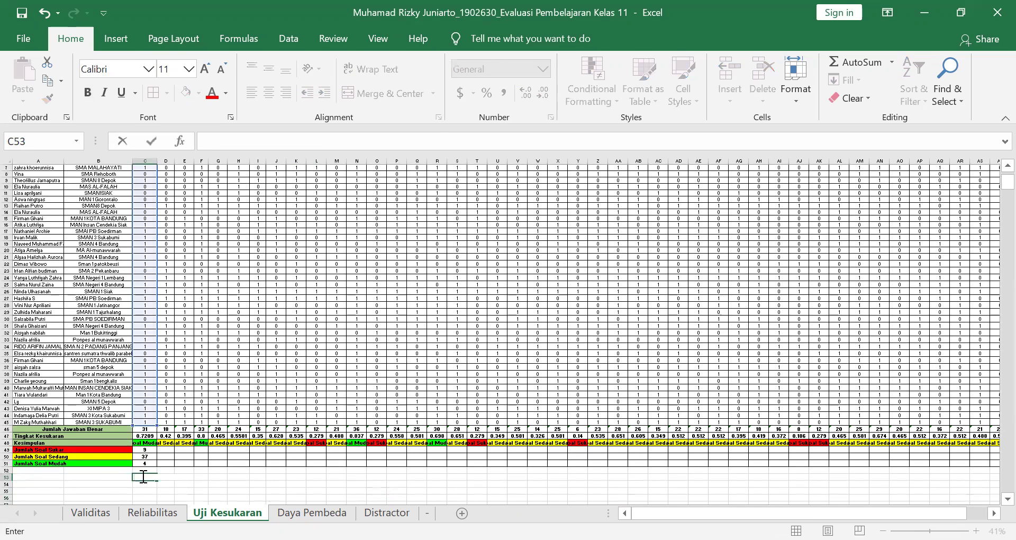
{"action": "left_click", "coordinate": [165, 492]}
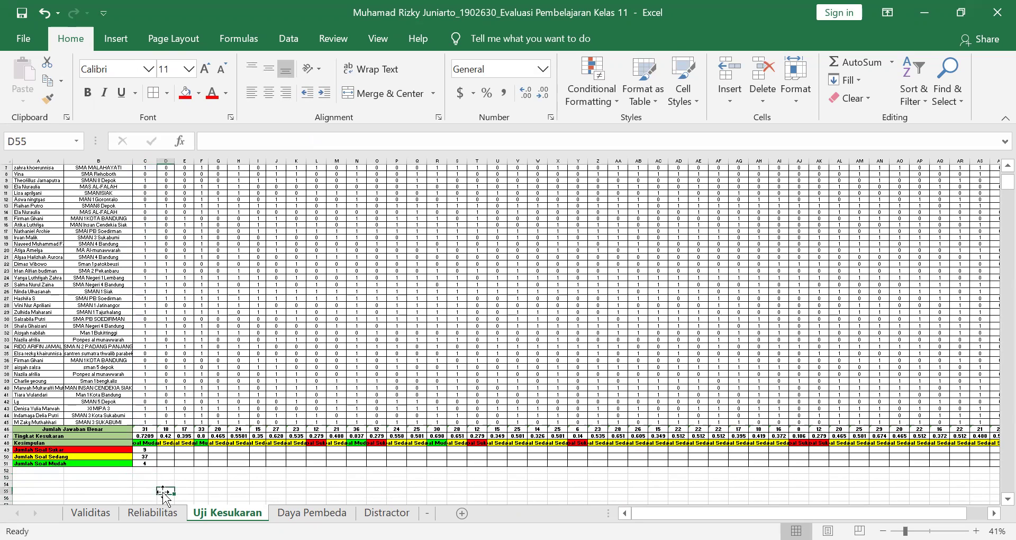
Enter =COUNTIF(C3:C45,"1") in C53 to count the correct answers for item 1
{"action": "left_click", "coordinate": [140, 478]}
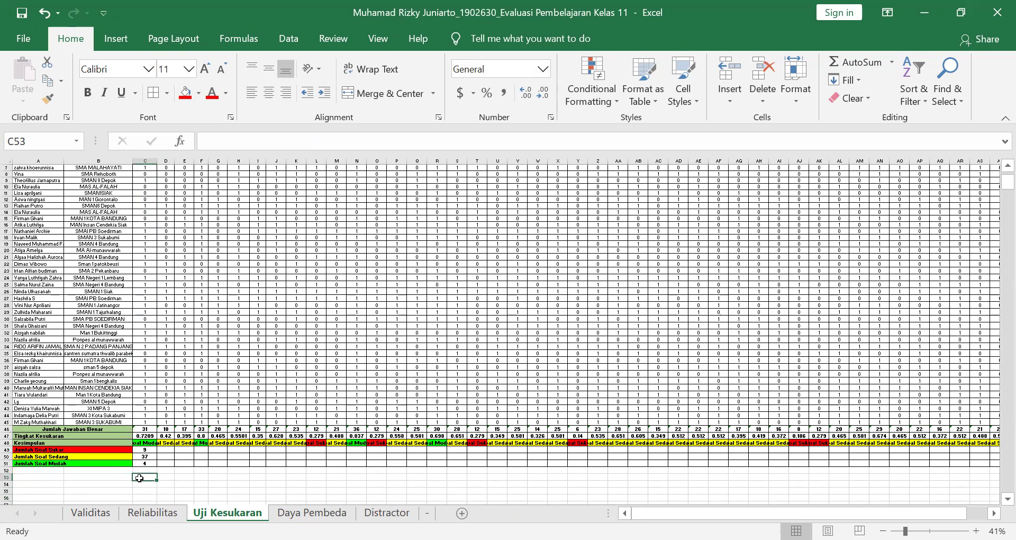
{"action": "type", "text": "="}
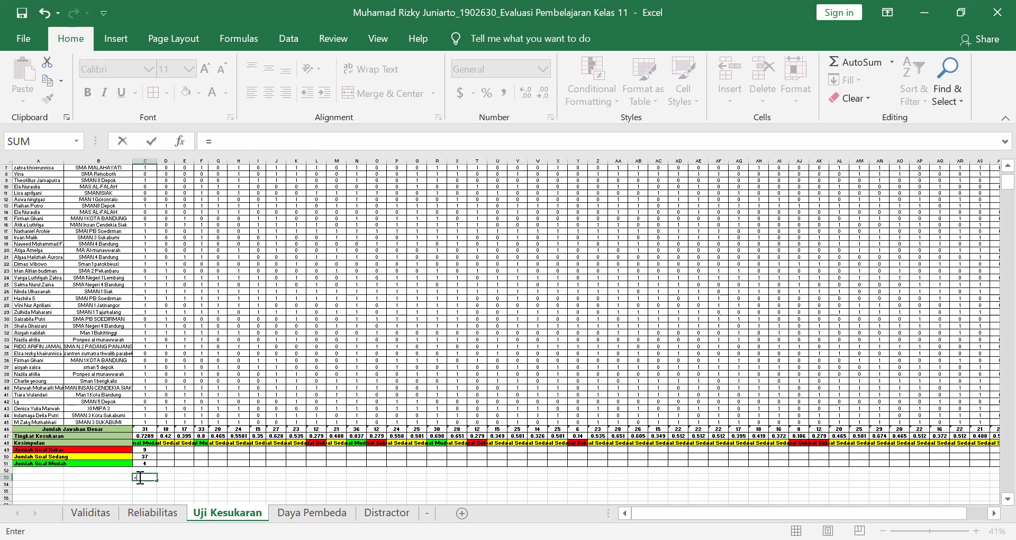
{"action": "type", "text": "COUNTIF"}
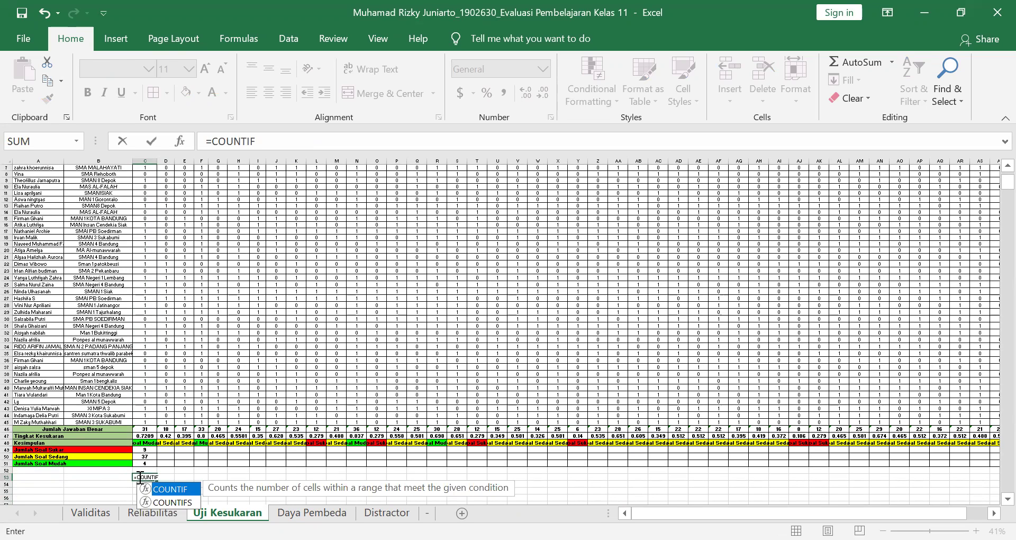
{"action": "type", "text": "("}
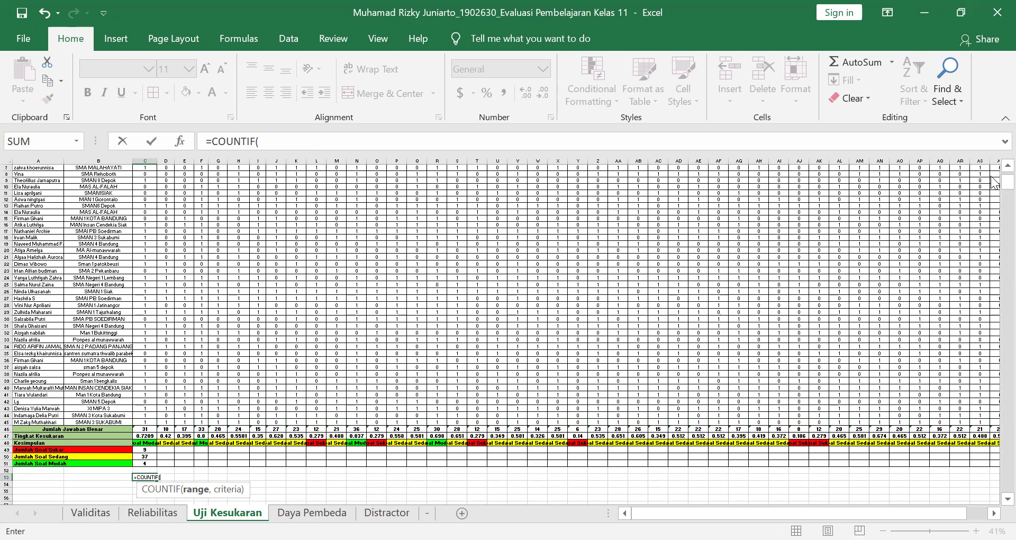
{"action": "scroll", "coordinate": [995, 184], "scroll_direction": "up", "scroll_amount": 2}
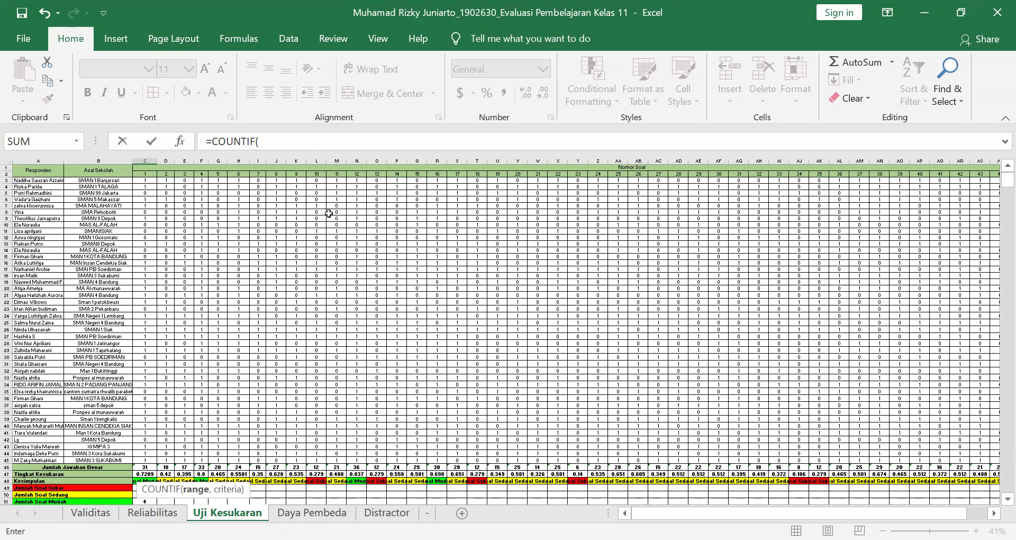
{"action": "left_click", "coordinate": [145, 181]}
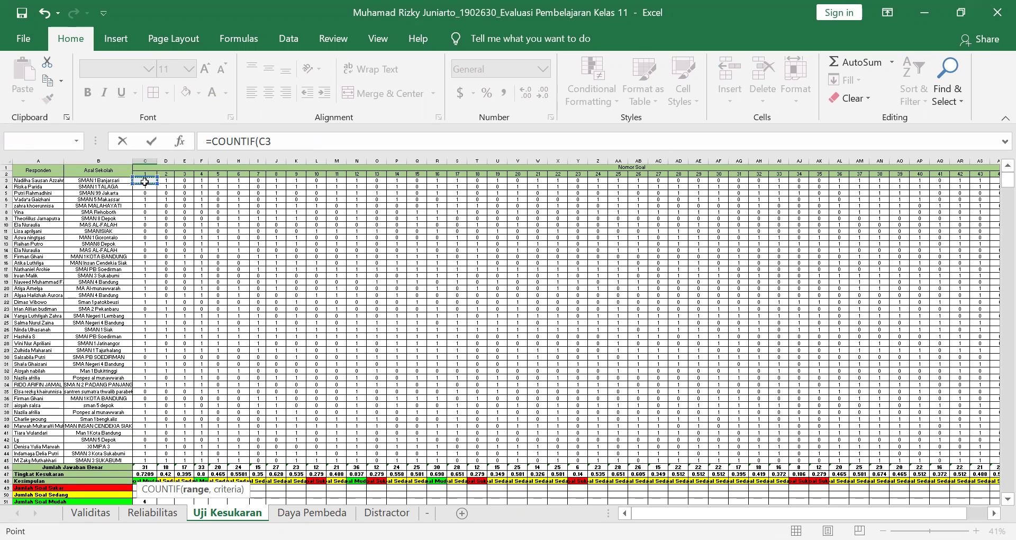
{"action": "left_click_drag", "start_coordinate": [145, 182], "coordinate": [145, 460]}
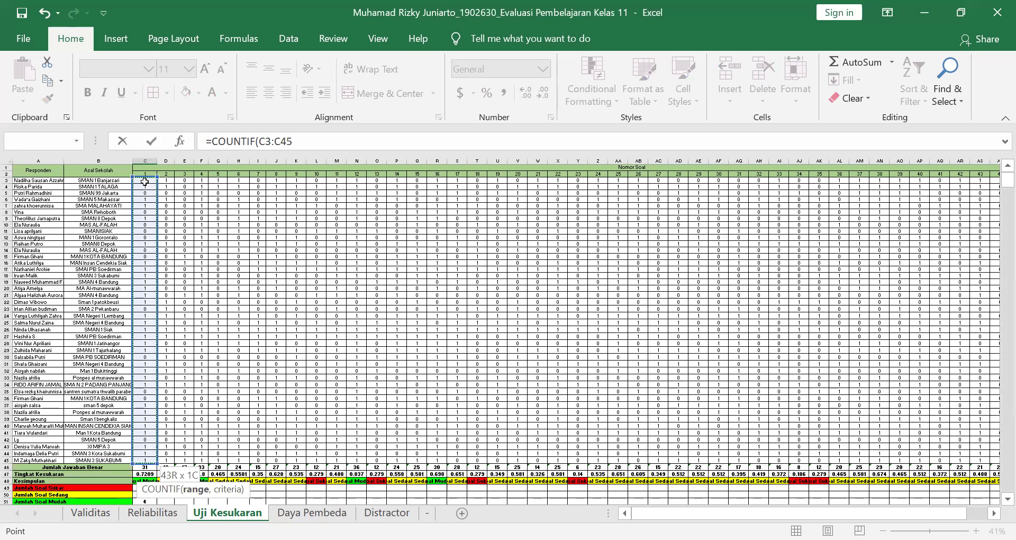
{"action": "type", "text": ",\"1"}
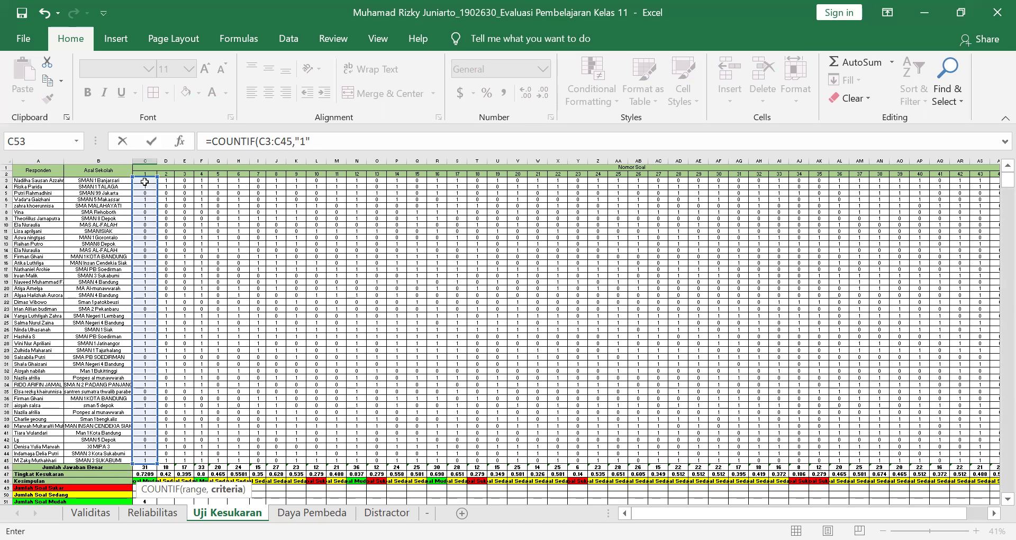
{"action": "type", "text": ")"}
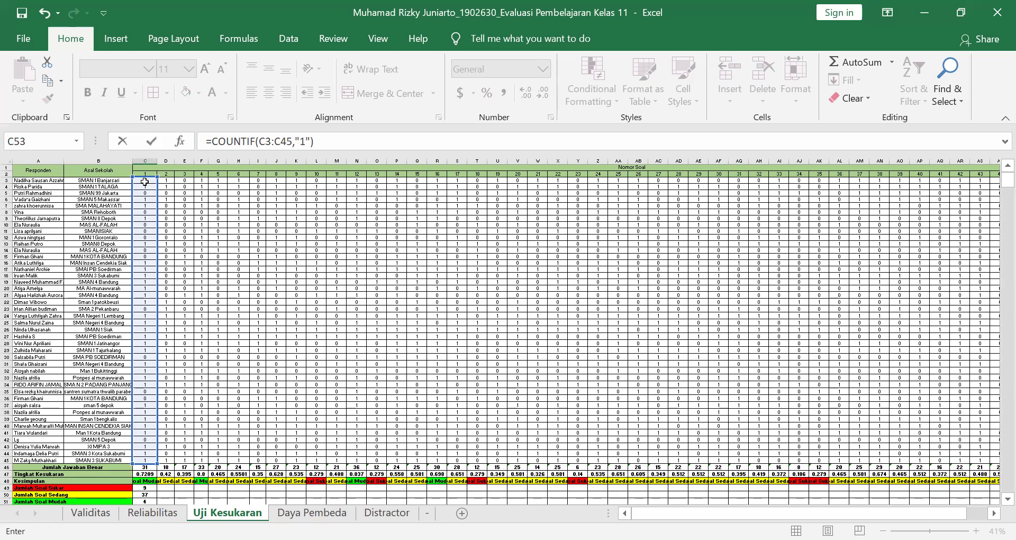
{"action": "key", "text": "Return"}
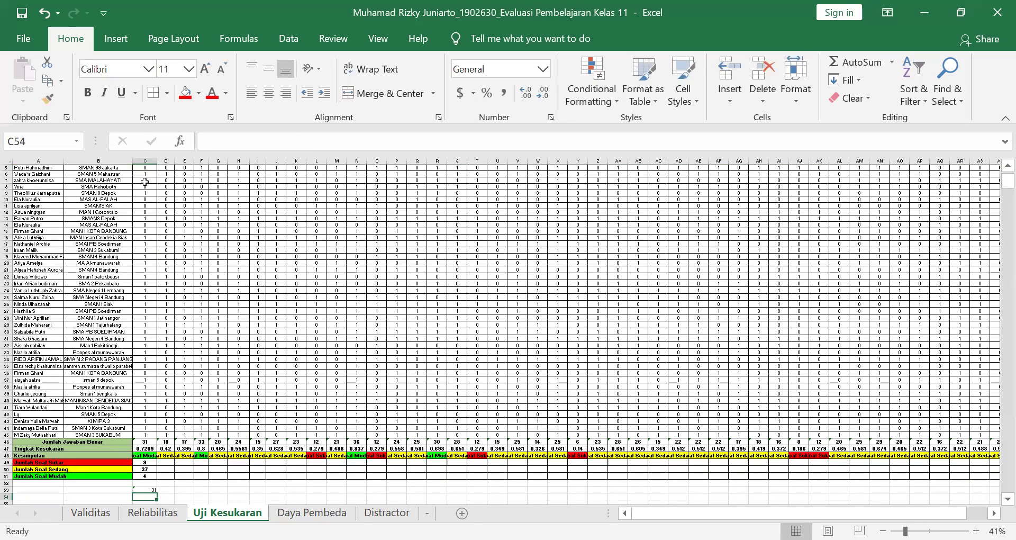
Fill the COUNTIF formula from C53 across row 53 through column AZ for all 50 items
{"action": "key", "text": "Up"}
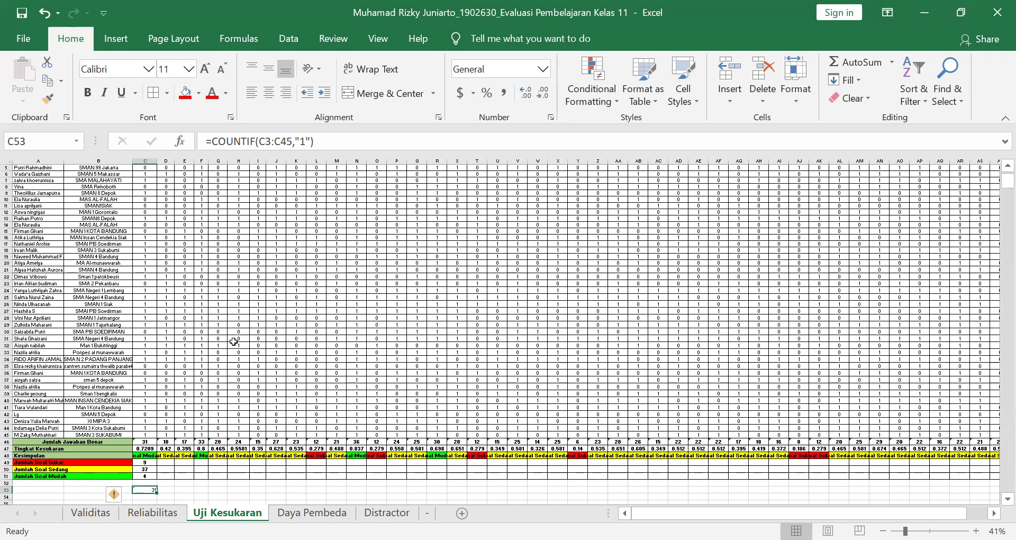
{"action": "left_click_drag", "start_coordinate": [155, 493], "coordinate": [949, 487]}
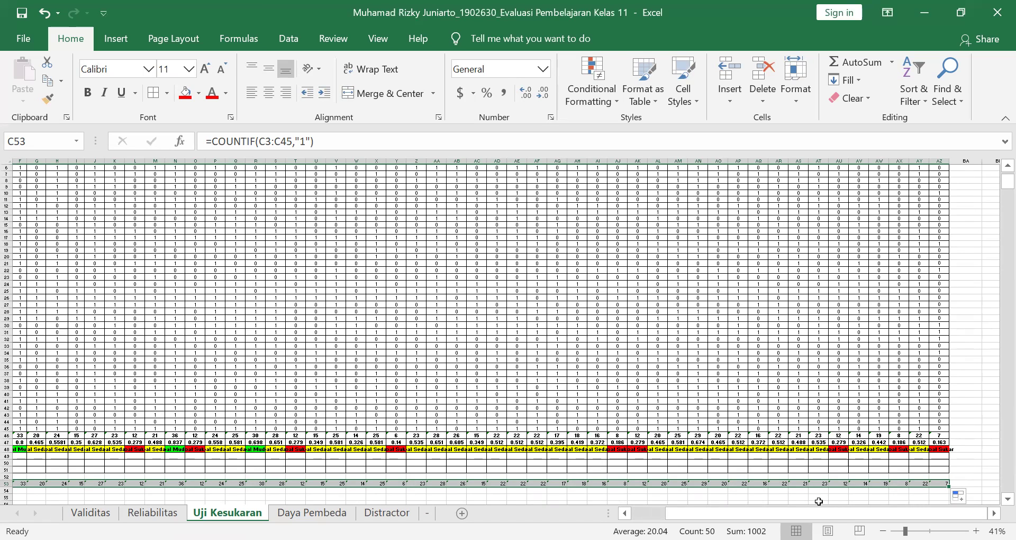
{"action": "left_click_drag", "start_coordinate": [815, 513], "coordinate": [768, 513]}
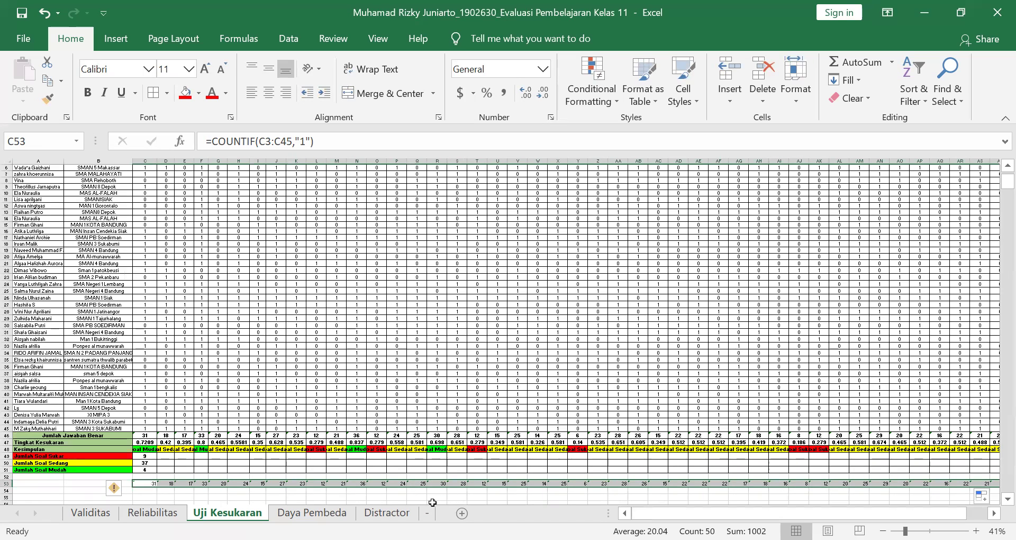
{"action": "left_click", "coordinate": [199, 407]}
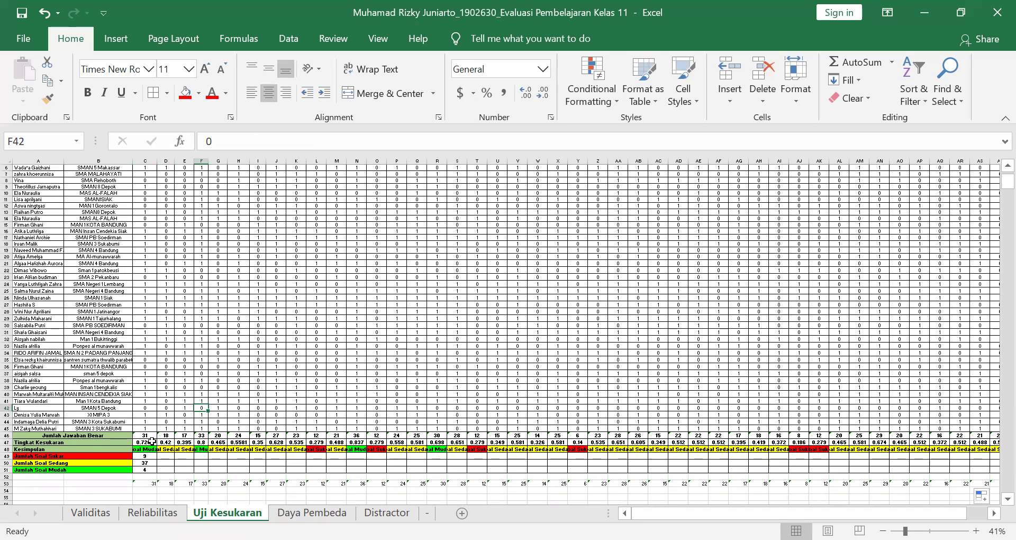
Check the Tingkat Kesukaran formula in C47 and enter =C46/43 in C54 as item 1's difficulty index
{"action": "left_click", "coordinate": [152, 441]}
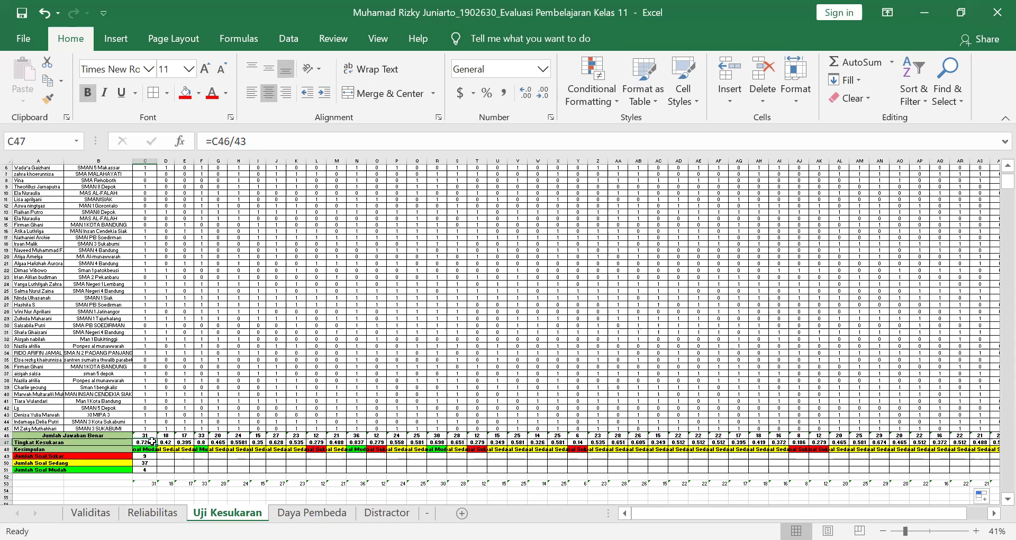
{"action": "key", "text": "Down"}
{"action": "key", "text": "Down"}
{"action": "key", "text": "Down"}
{"action": "key", "text": "Down"}
{"action": "key", "text": "Down"}
{"action": "key", "text": "Down"}
{"action": "key", "text": "Down"}
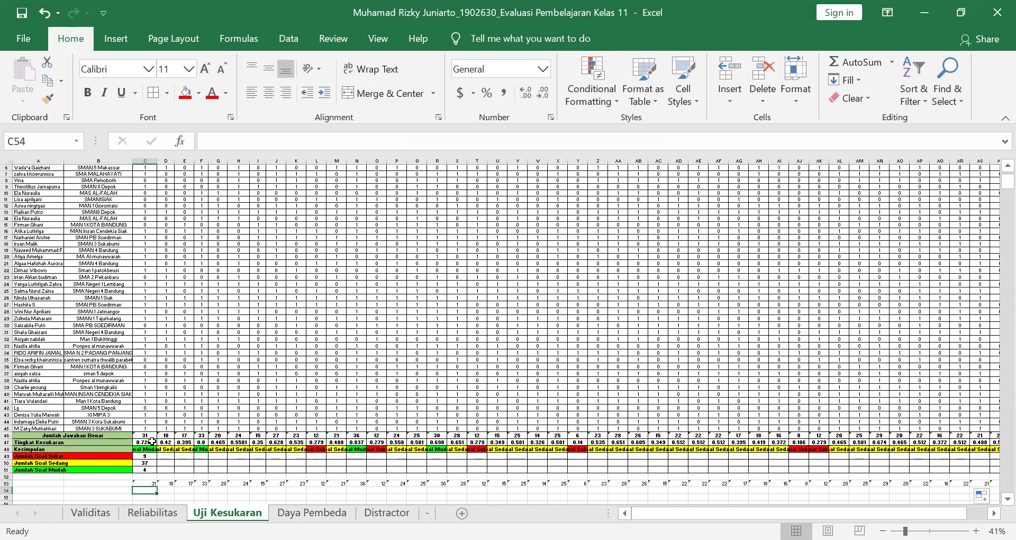
{"action": "type", "text": "="}
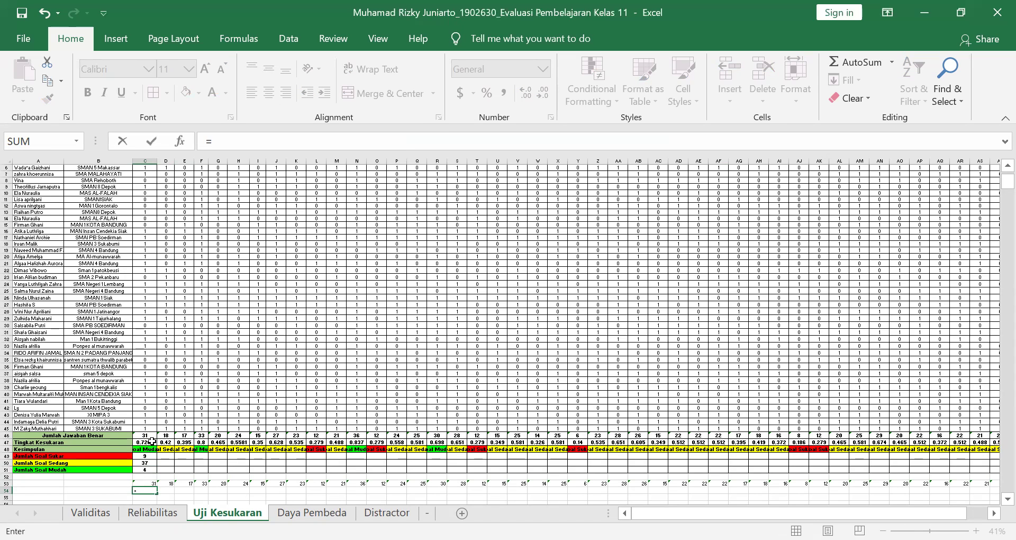
{"action": "left_click", "coordinate": [148, 435]}
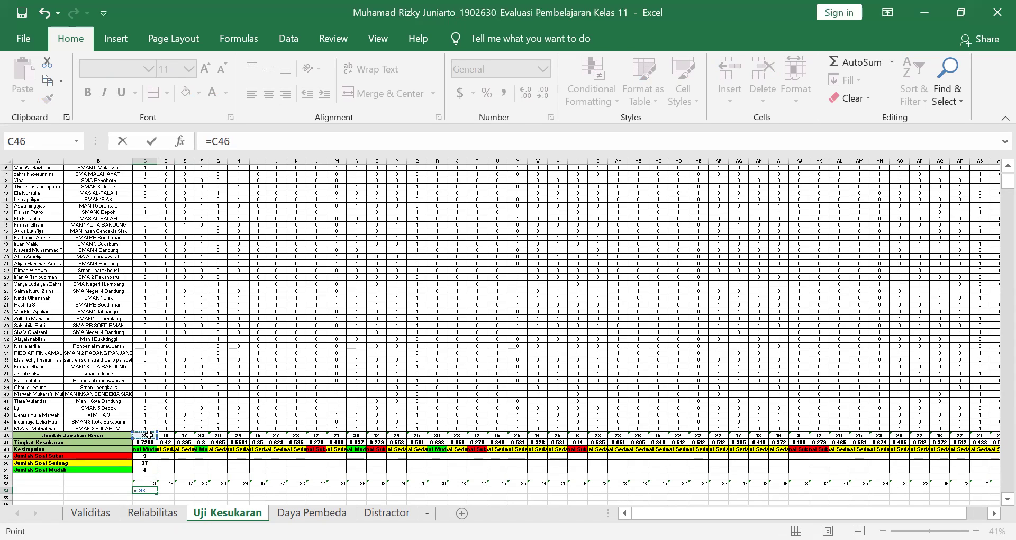
{"action": "type", "text": "?"}
{"action": "key", "text": "BackSpace"}
{"action": "type", "text": "/43"}
{"action": "key", "text": "Return"}
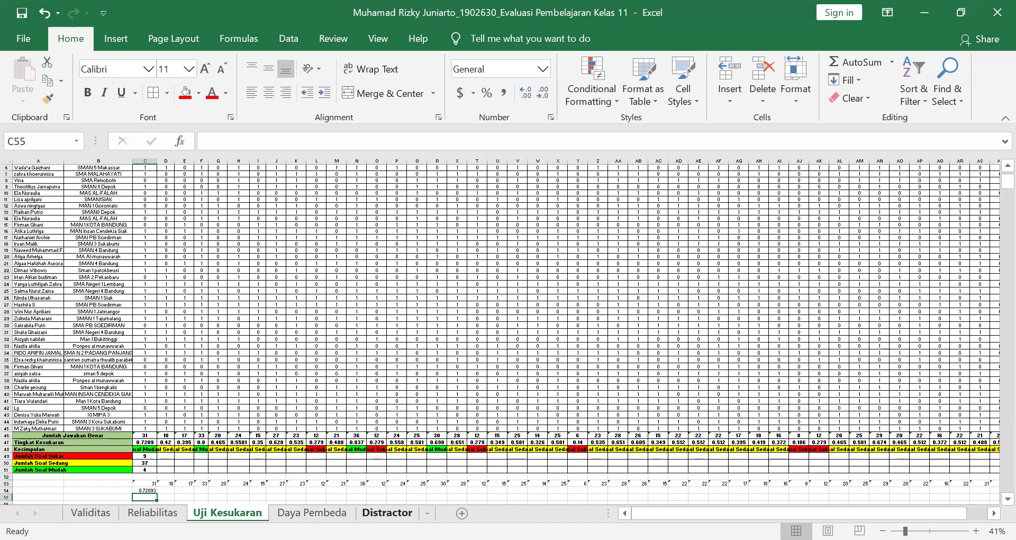
Fill the difficulty index formula from C54 across row 54 through column AZ
{"action": "left_click", "coordinate": [144, 490]}
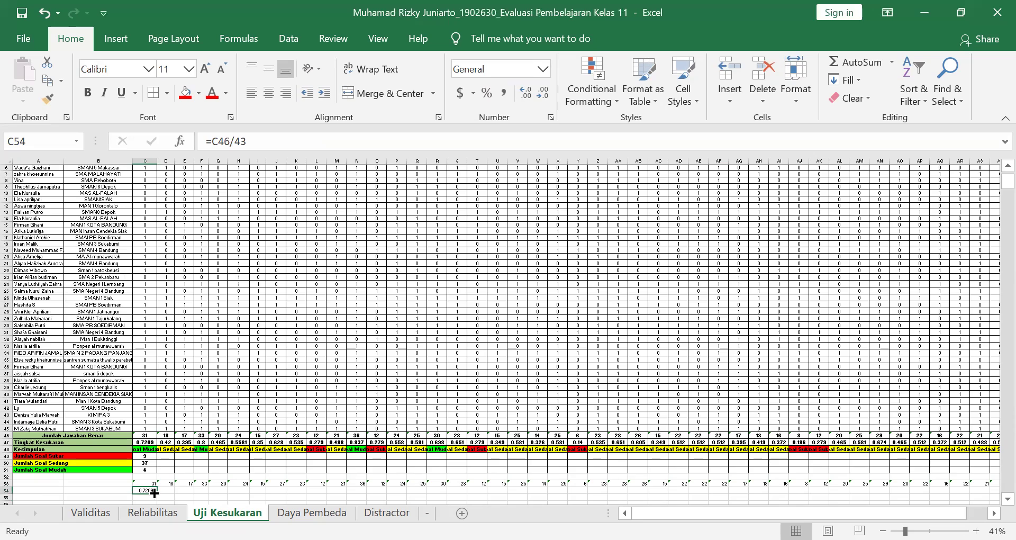
{"action": "left_click_drag", "start_coordinate": [156, 494], "coordinate": [944, 495]}
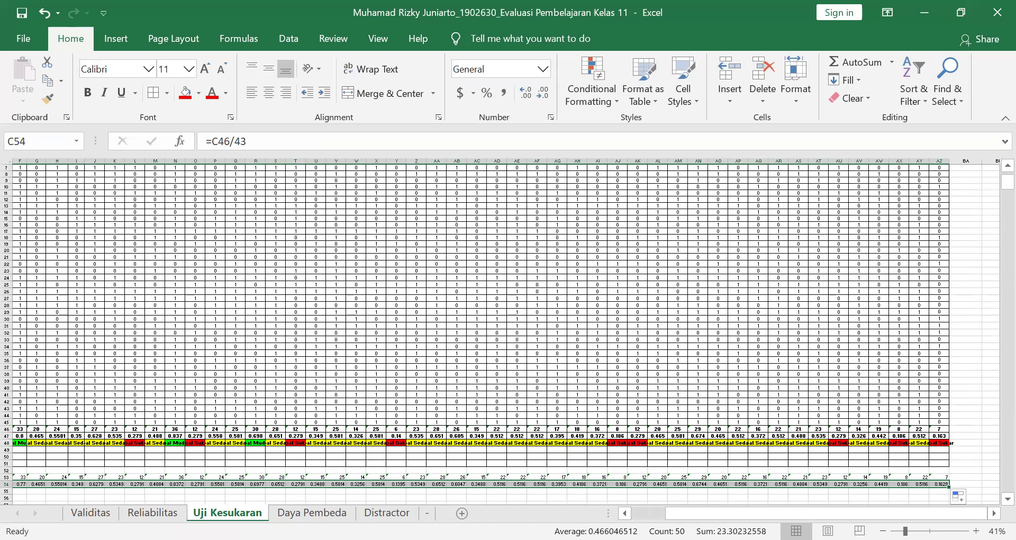
{"action": "left_click_drag", "start_coordinate": [741, 512], "coordinate": [699, 512]}
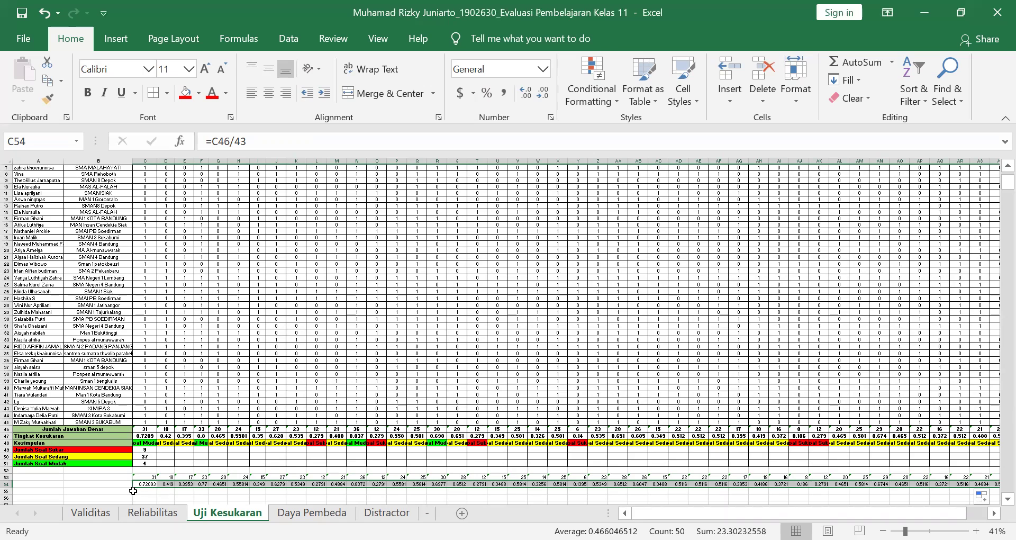
Review the nested IF formula in the Kesimpulan cell C48 and copy its full text
{"action": "left_click", "coordinate": [146, 444]}
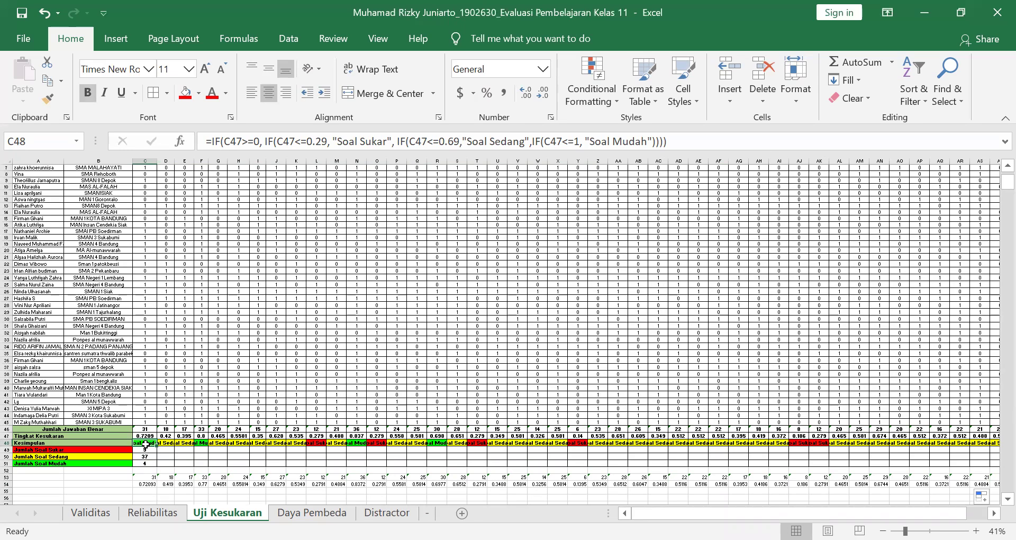
{"action": "left_click", "coordinate": [685, 136]}
{"action": "left_click_drag", "start_coordinate": [684, 136], "coordinate": [714, 150]}
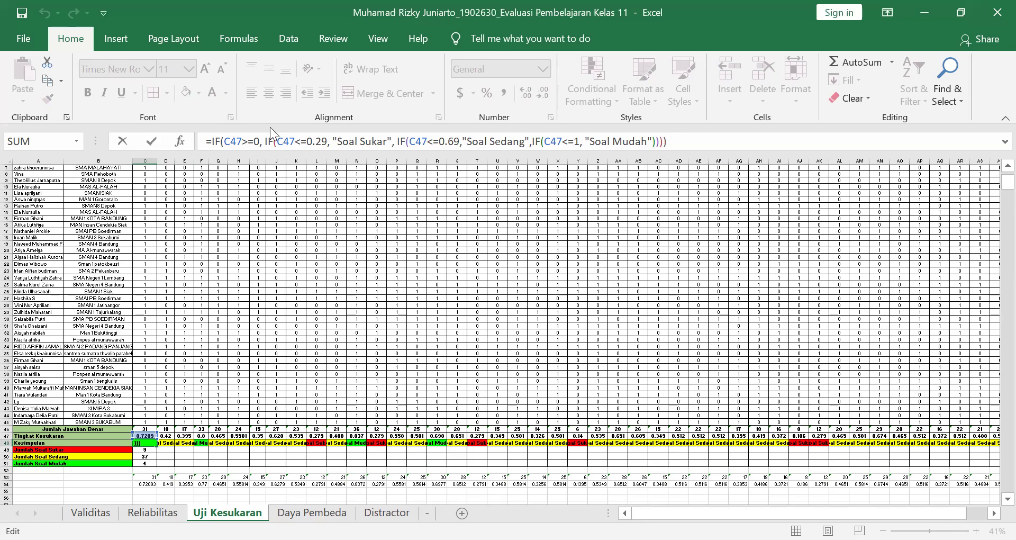
{"action": "left_click", "coordinate": [244, 141]}
{"action": "type", "text": ">"}
{"action": "left_click_drag", "start_coordinate": [668, 142], "coordinate": [201, 146]}
{"action": "key", "text": "ctrl+c"}
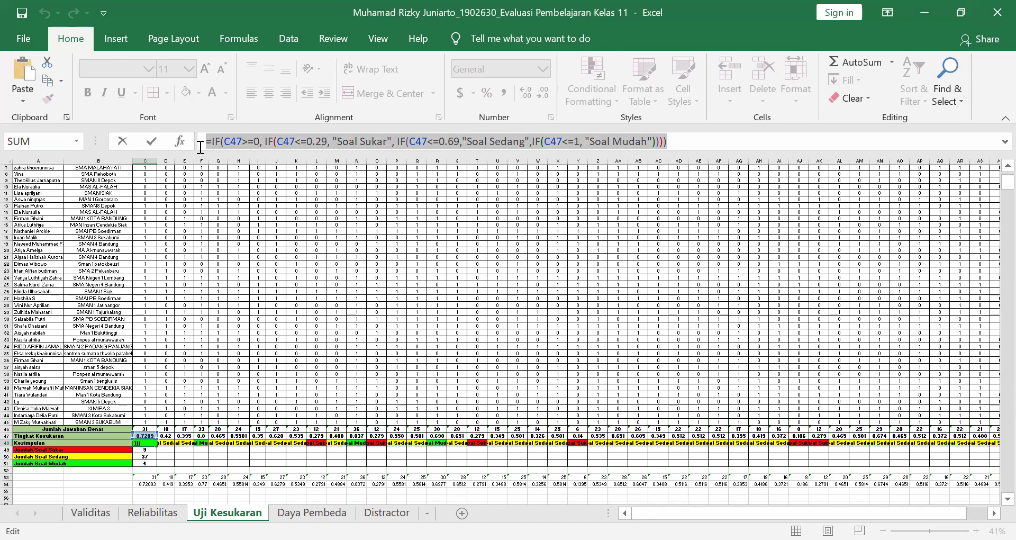
{"action": "type", "text": "="}
{"action": "left_click", "coordinate": [144, 490]}
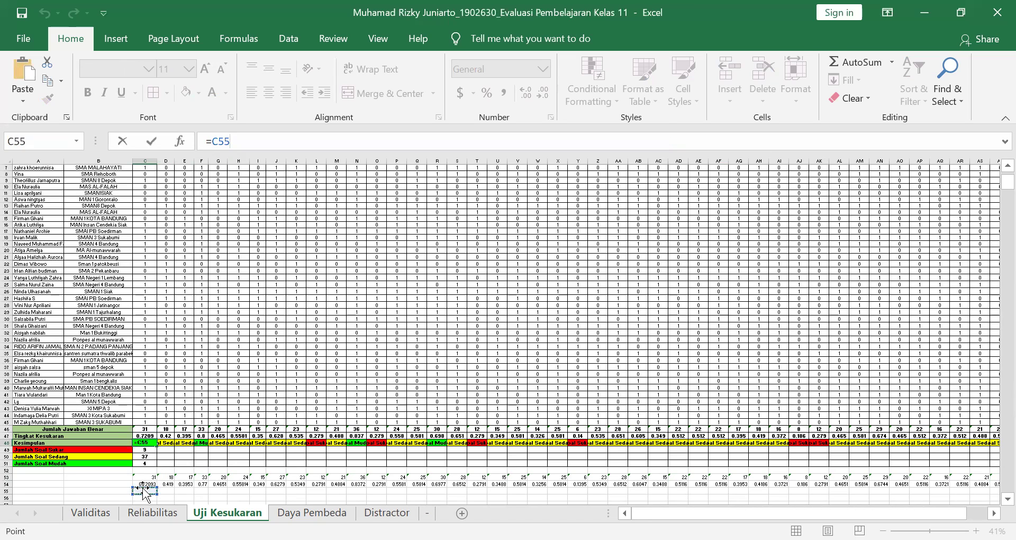
{"action": "key", "text": "BackSpace"}
{"action": "key", "text": "BackSpace"}
{"action": "key", "text": "BackSpace"}
{"action": "key", "text": "BackSpace"}
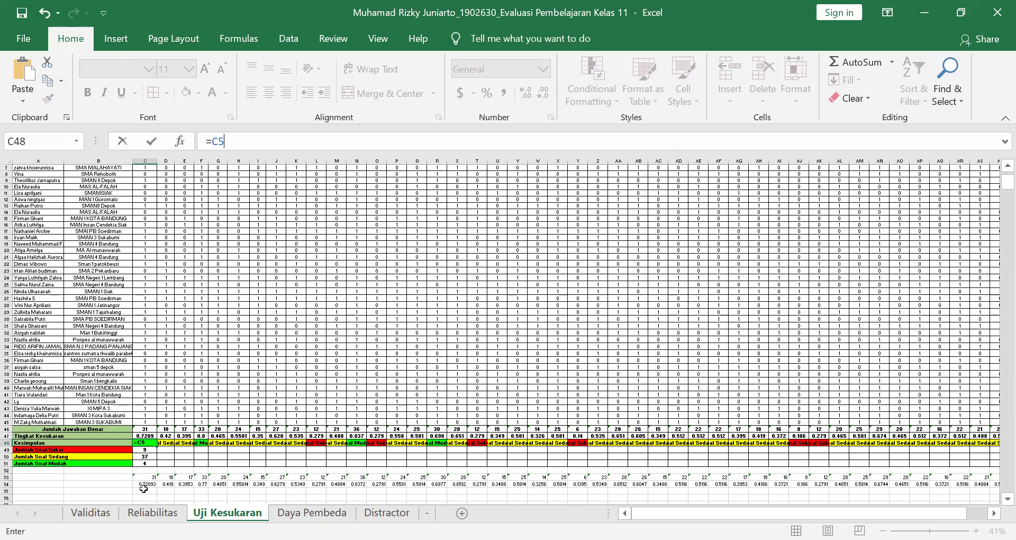
{"action": "key", "text": "ctrl+v"}
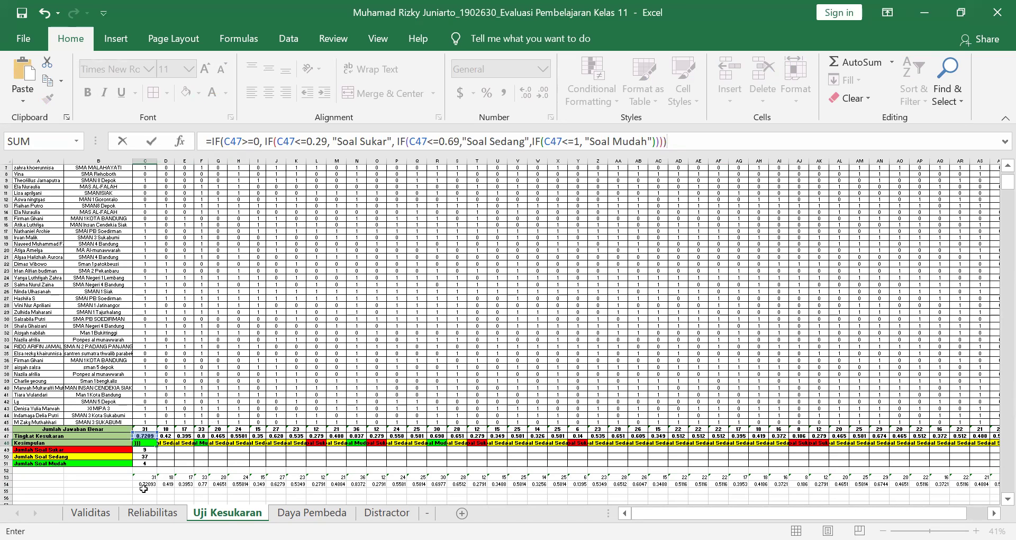
{"action": "key", "text": "Return"}
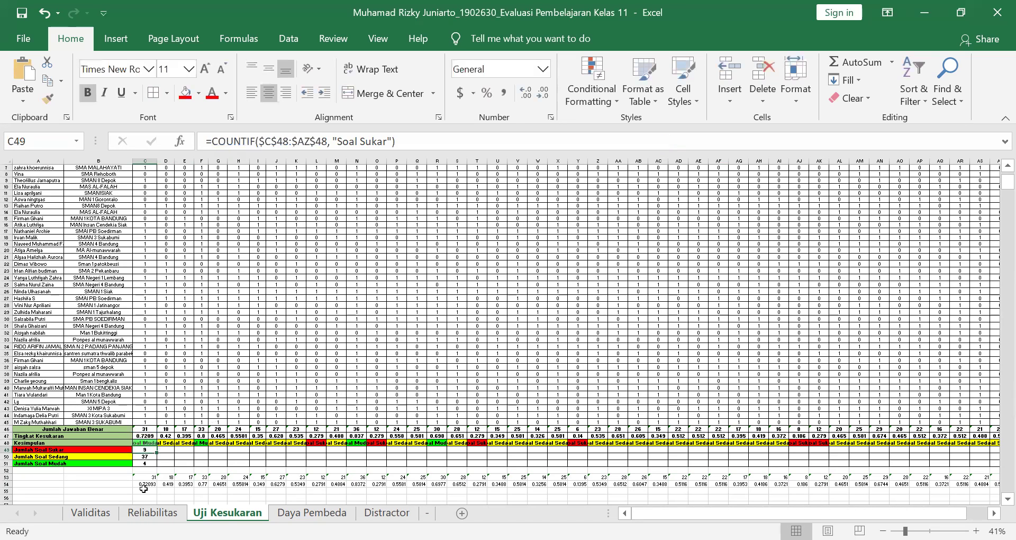
{"action": "key", "text": "ctrl+z"}
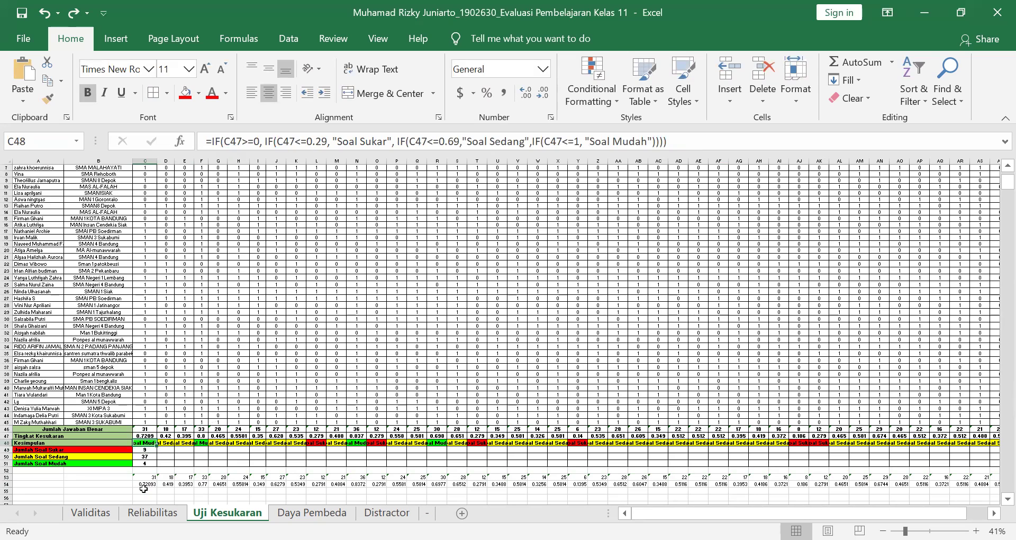
Paste =IF(C47>=0, IF(C47<=0.29, "Soal Sukar", IF(C47<=0.69,"Soal Sedang",IF(C47<=1, "Soal Mudah")))) into C55 as item 1's difficulty category
{"action": "key", "text": "Down"}
{"action": "key", "text": "Down"}
{"action": "key", "text": "Down"}
{"action": "key", "text": "Down"}
{"action": "key", "text": "Down"}
{"action": "key", "text": "Down"}
{"action": "key", "text": "Down"}
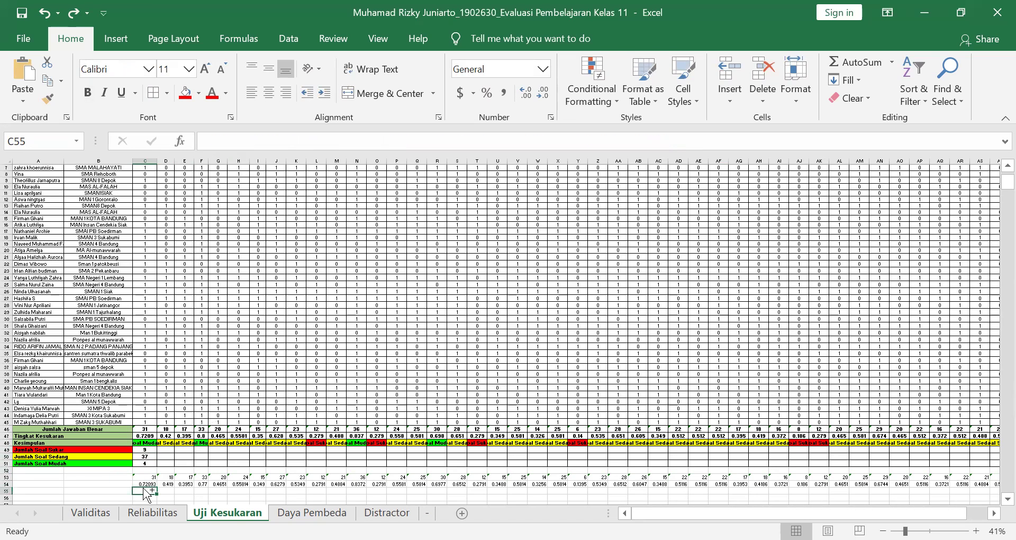
{"action": "key", "text": "ctrl+v"}
{"action": "key", "text": "Down"}
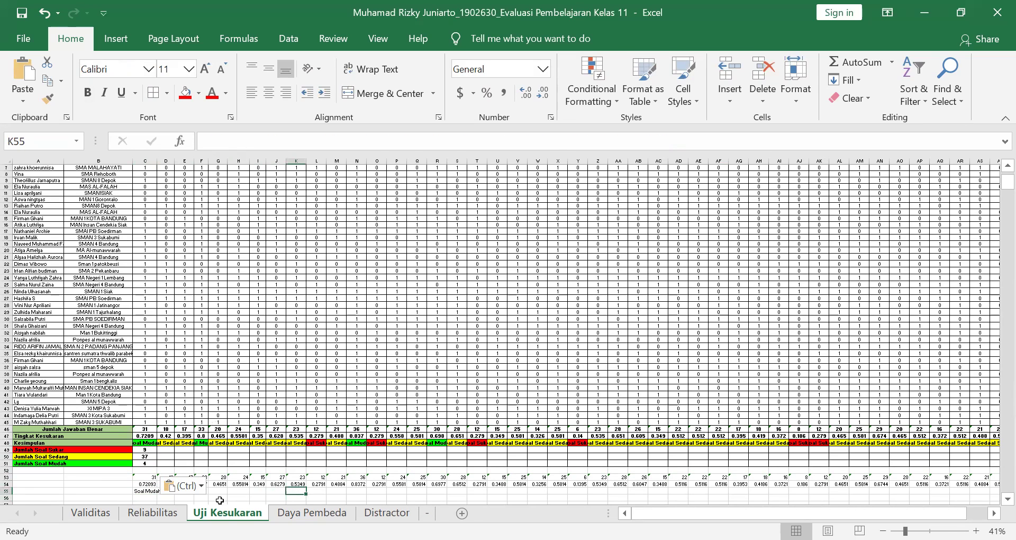
{"action": "left_click", "coordinate": [138, 491]}
{"action": "key", "text": "Up"}
{"action": "key", "text": "Up"}
{"action": "key", "text": "Up"}
{"action": "key", "text": "Up"}
{"action": "key", "text": "Up"}
{"action": "key", "text": "Up"}
{"action": "key", "text": "Up"}
{"action": "key", "text": "Up"}
{"action": "key", "text": "Up"}
{"action": "key", "text": "Up"}
{"action": "key", "text": "Up"}
{"action": "key", "text": "Up"}
{"action": "key", "text": "Up"}
{"action": "key", "text": "Up"}
{"action": "key", "text": "Up"}
{"action": "key", "text": "Up"}
{"action": "key", "text": "Up"}
{"action": "key", "text": "Up"}
{"action": "key", "text": "Up"}
{"action": "key", "text": "Up"}
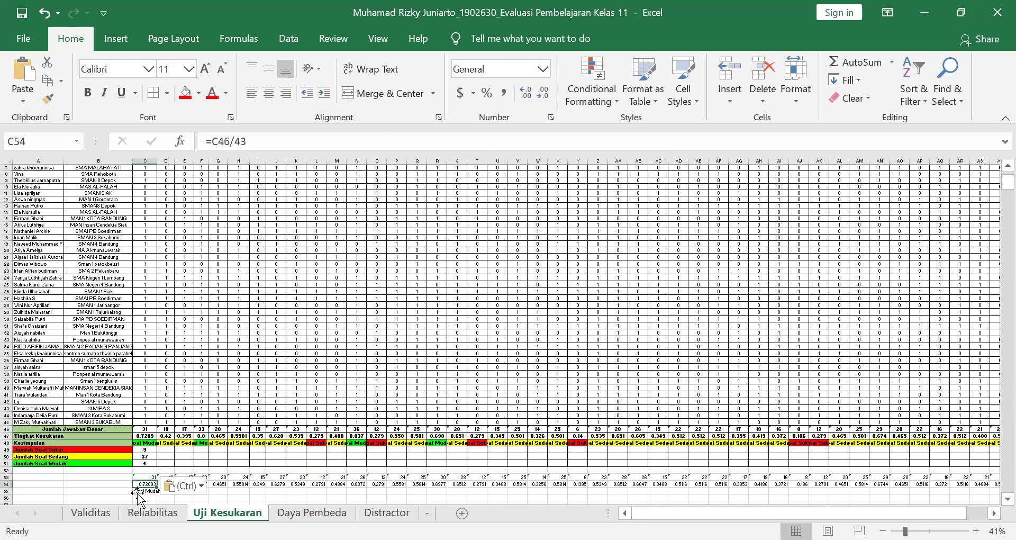
{"action": "key", "text": "Up"}
{"action": "key", "text": "Up"}
{"action": "key", "text": "Up"}
{"action": "key", "text": "Up"}
{"action": "key", "text": "Up"}
{"action": "key", "text": "Up"}
{"action": "key", "text": "Up"}
{"action": "key", "text": "Up"}
{"action": "key", "text": "Up"}
{"action": "key", "text": "Up"}
{"action": "key", "text": "Up"}
{"action": "key", "text": "Up"}
{"action": "key", "text": "Up"}
{"action": "key", "text": "Up"}
{"action": "key", "text": "Up"}
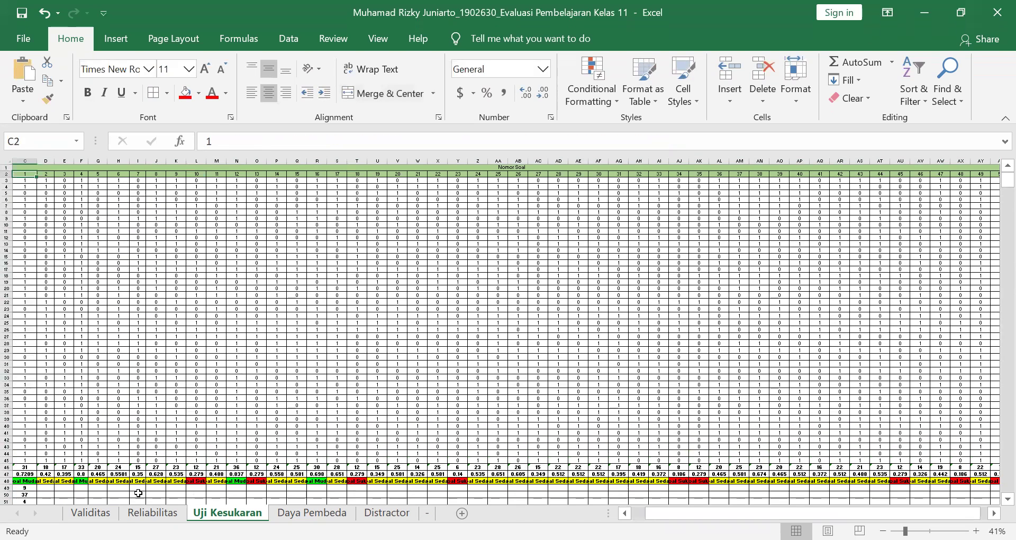
{"action": "key", "text": "Left"}
{"action": "key", "text": "Left"}
{"action": "key", "text": "Right"}
{"action": "key", "text": "Right"}
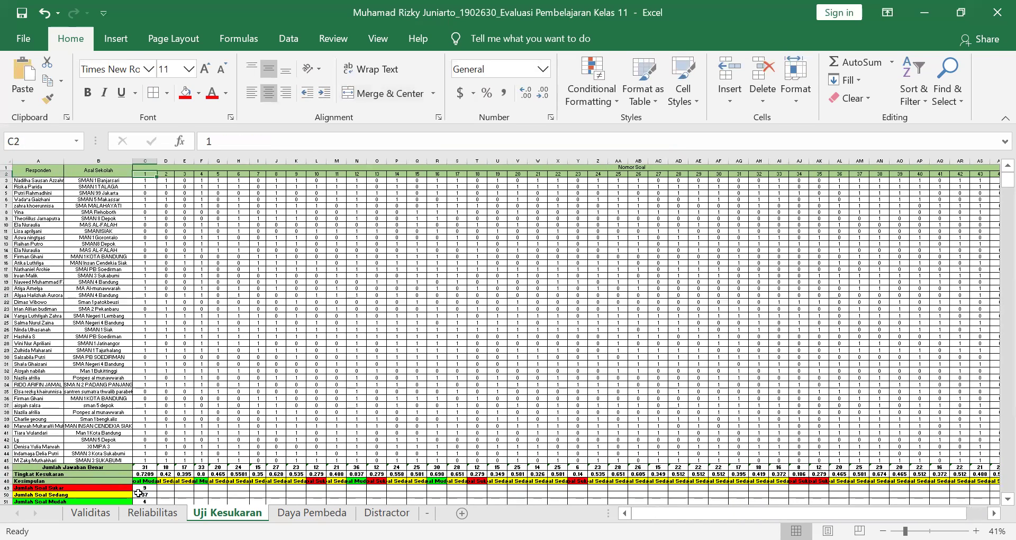
{"action": "key", "text": "Down"}
{"action": "key", "text": "Down"}
{"action": "key", "text": "Down"}
{"action": "key", "text": "Down"}
{"action": "key", "text": "Down"}
{"action": "key", "text": "Down"}
{"action": "key", "text": "Down"}
{"action": "key", "text": "Down"}
{"action": "key", "text": "Down"}
{"action": "key", "text": "Down"}
{"action": "key", "text": "Down"}
{"action": "key", "text": "Down"}
{"action": "key", "text": "Down"}
{"action": "key", "text": "Down"}
{"action": "key", "text": "Down"}
{"action": "key", "text": "Down"}
{"action": "key", "text": "Down"}
{"action": "key", "text": "Down"}
{"action": "key", "text": "Down"}
{"action": "key", "text": "Down"}
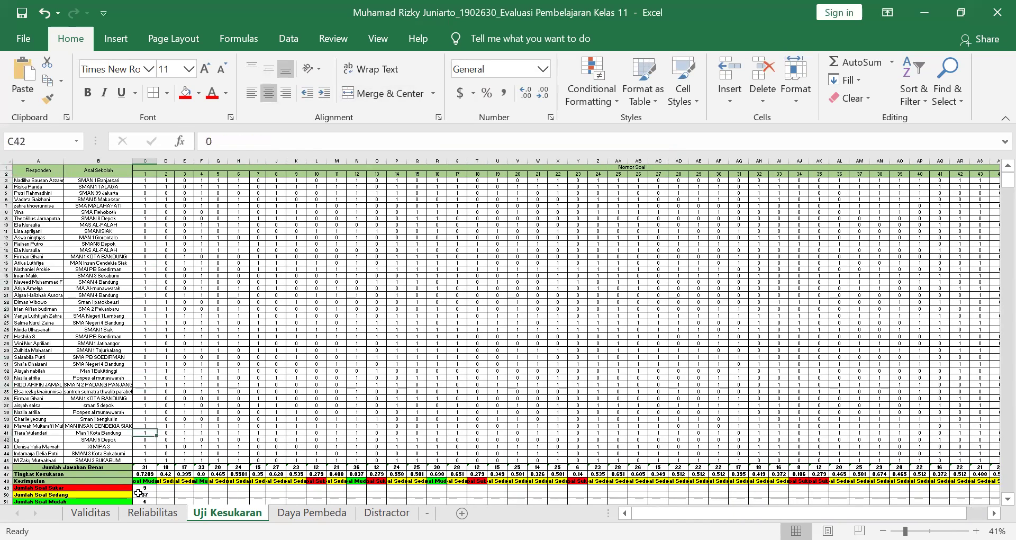
{"action": "key", "text": "Down"}
{"action": "key", "text": "Down"}
{"action": "key", "text": "Down"}
{"action": "key", "text": "Down"}
{"action": "key", "text": "Down"}
{"action": "key", "text": "Down"}
{"action": "key", "text": "Down"}
{"action": "key", "text": "Down"}
{"action": "key", "text": "Down"}
{"action": "key", "text": "Down"}
{"action": "key", "text": "Down"}
{"action": "key", "text": "Down"}
{"action": "key", "text": "Down"}
{"action": "key", "text": "Down"}
{"action": "key", "text": "Down"}
{"action": "key", "text": "Down"}
Fill the difficulty category formula from C55 across row 55 through column AZ
{"action": "key", "text": "Up"}
{"action": "key", "text": "Up"}
{"action": "key", "text": "Up"}
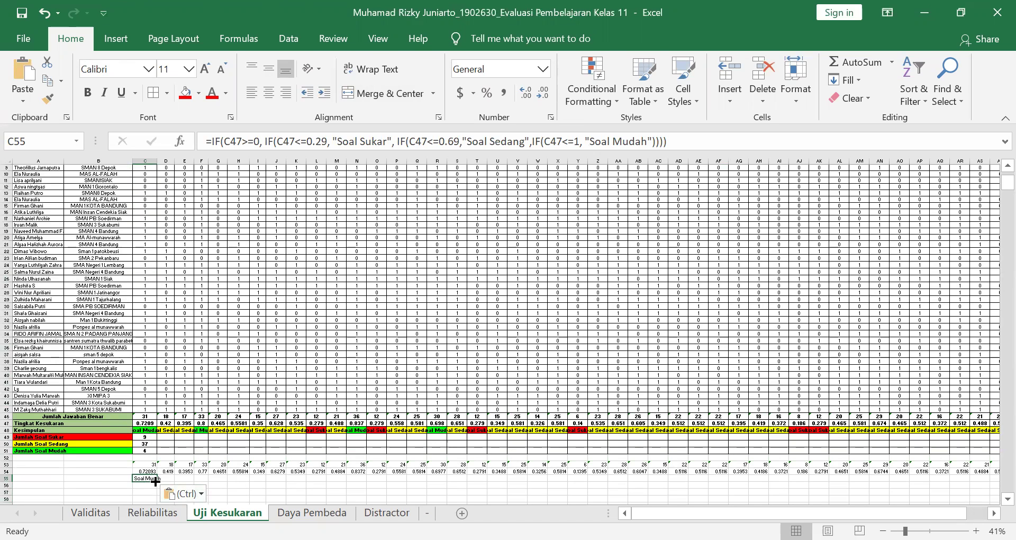
{"action": "left_click_drag", "start_coordinate": [156, 482], "coordinate": [789, 484]}
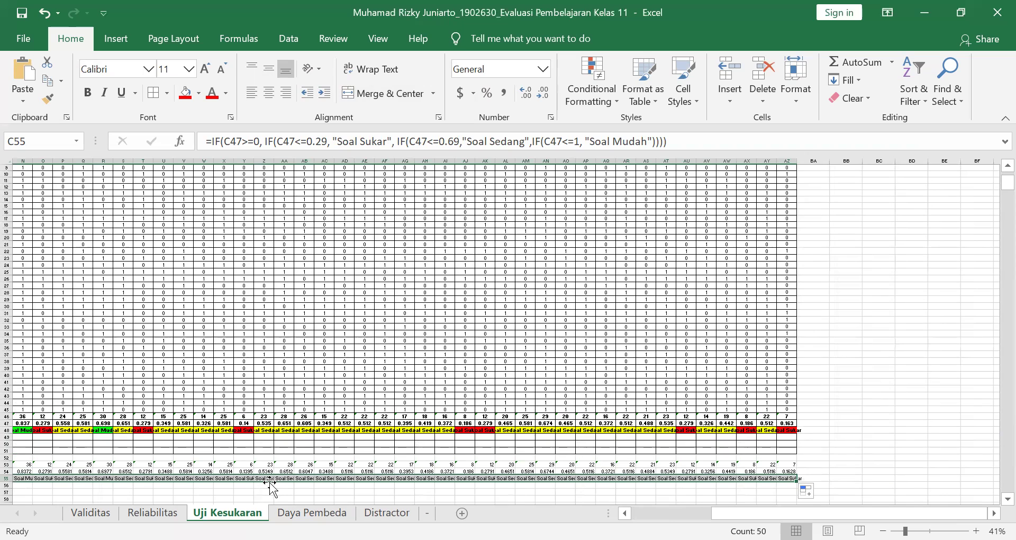
Check the filled category formulas along row 55, including Z55, AC55 and AZ55, back to C55
{"action": "left_click", "coordinate": [257, 478]}
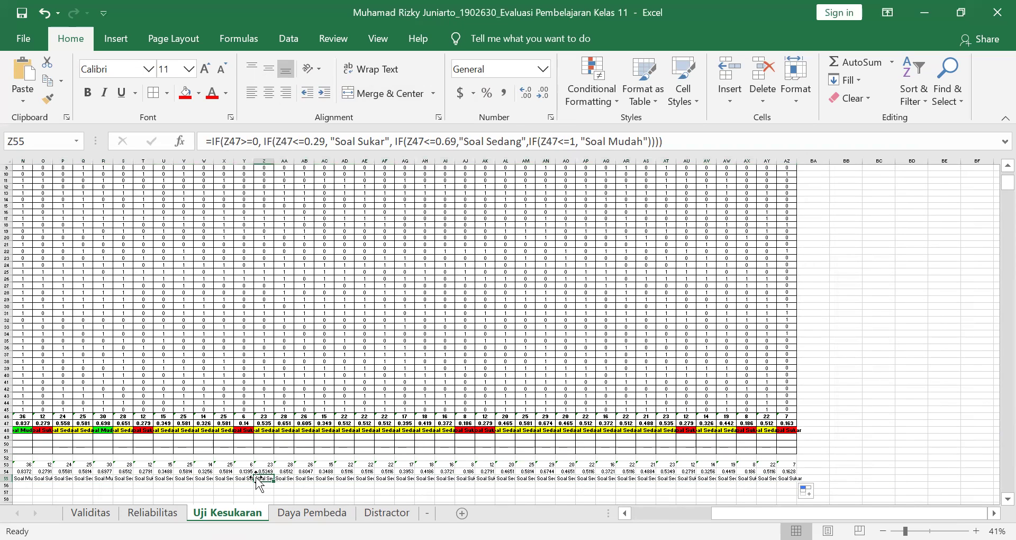
{"action": "left_click", "coordinate": [323, 478]}
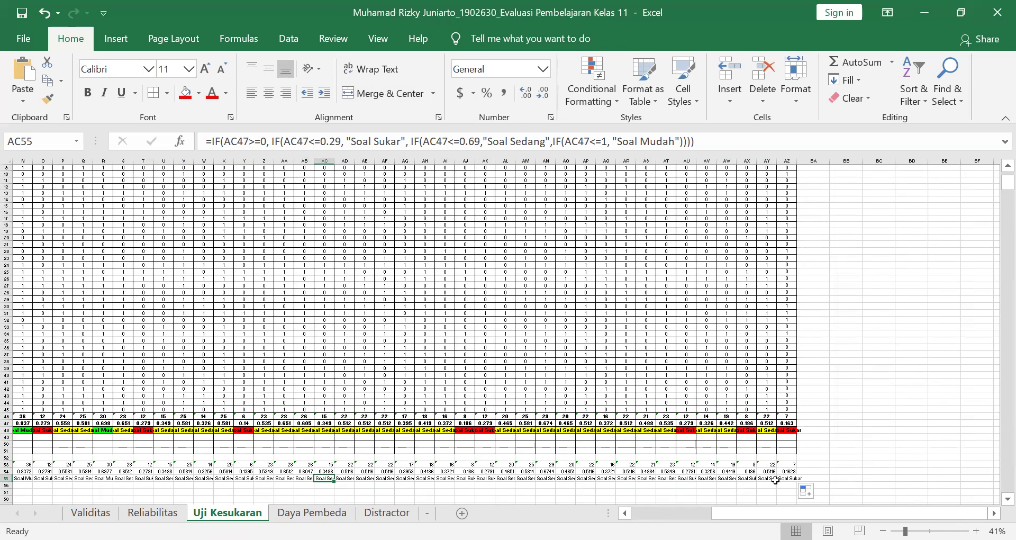
{"action": "left_click", "coordinate": [784, 479]}
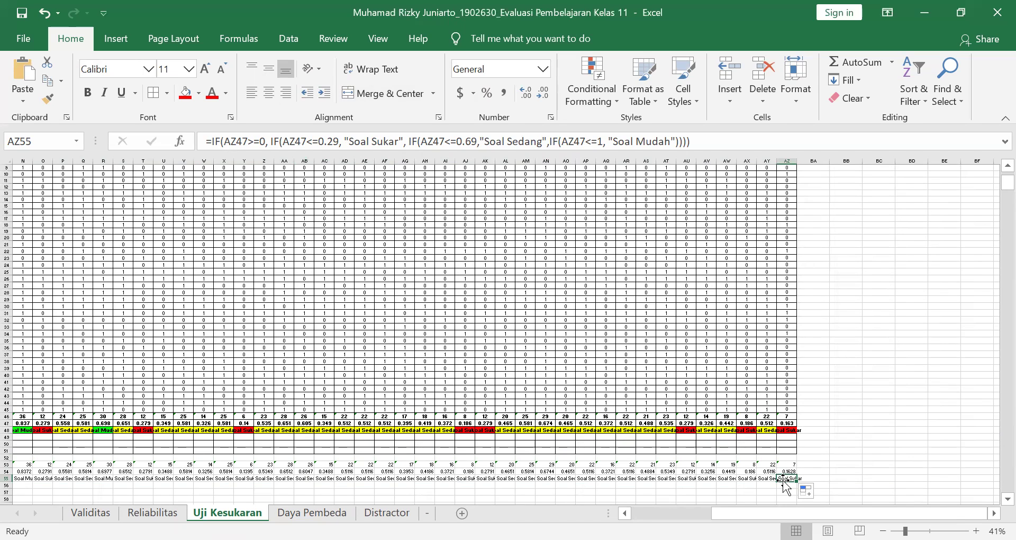
{"action": "key", "text": "Left"}
{"action": "key", "text": "Left"}
{"action": "key", "text": "Left"}
{"action": "key", "text": "Left"}
{"action": "key", "text": "Left"}
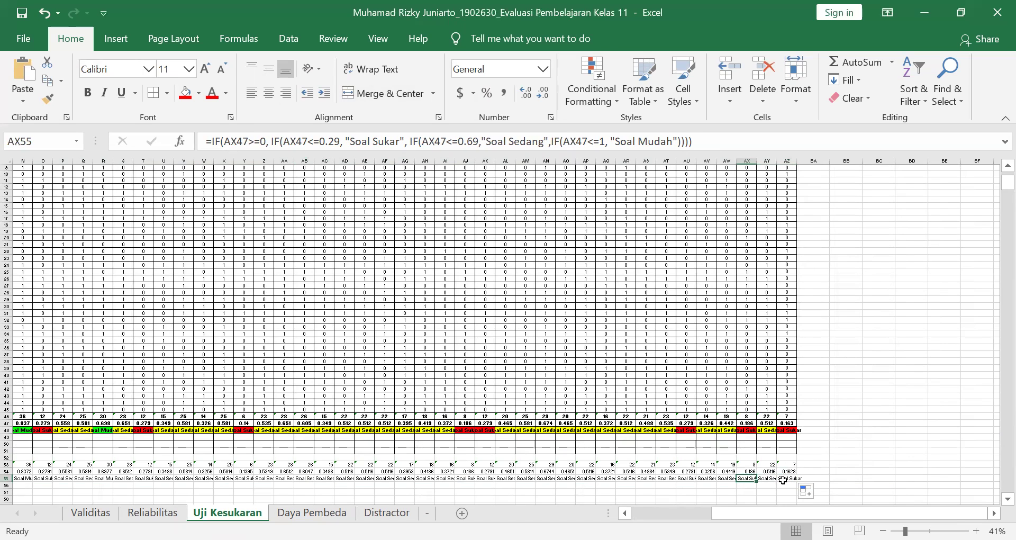
{"action": "key", "text": "Left"}
{"action": "key", "text": "Left"}
{"action": "key", "text": "Left"}
{"action": "key", "text": "Left"}
{"action": "key", "text": "Left"}
{"action": "key", "text": "Left"}
{"action": "key", "text": "Left"}
{"action": "key", "text": "Left"}
{"action": "key", "text": "Left"}
{"action": "key", "text": "Left"}
{"action": "key", "text": "Left"}
{"action": "key", "text": "Left"}
{"action": "key", "text": "Left"}
{"action": "key", "text": "Left"}
{"action": "key", "text": "Left"}
{"action": "key", "text": "Left"}
{"action": "key", "text": "Left"}
{"action": "key", "text": "Left"}
{"action": "key", "text": "Left"}
{"action": "key", "text": "Left"}
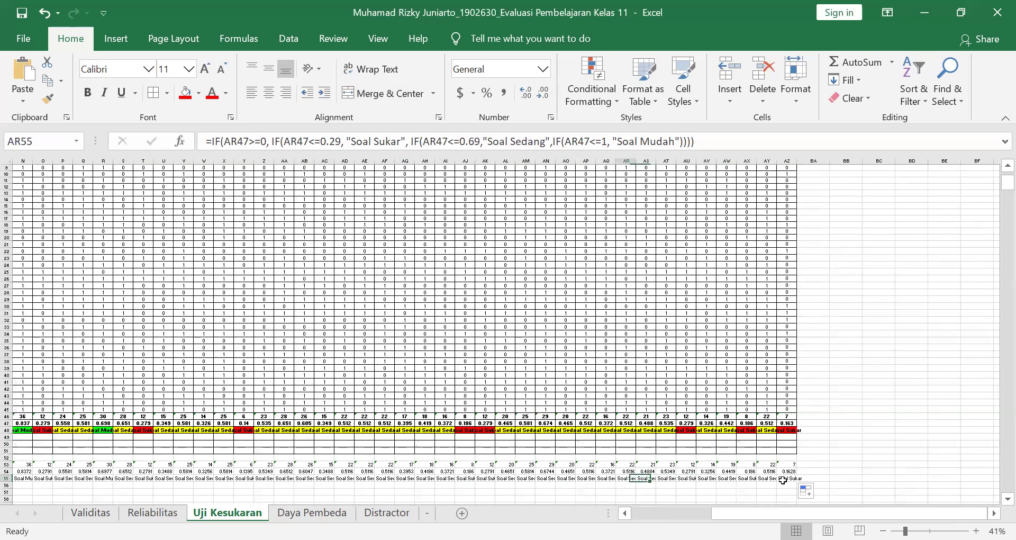
{"action": "key", "text": "Left"}
{"action": "key", "text": "Left"}
{"action": "key", "text": "Left"}
{"action": "key", "text": "Left"}
{"action": "key", "text": "Left"}
{"action": "key", "text": "Left"}
{"action": "key", "text": "Left"}
{"action": "key", "text": "Left"}
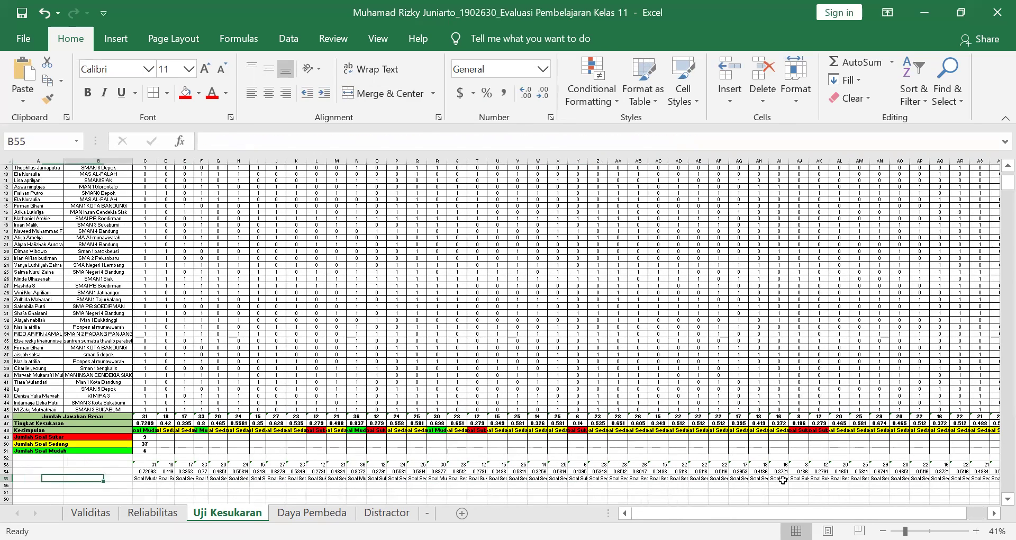
{"action": "key", "text": "Left"}
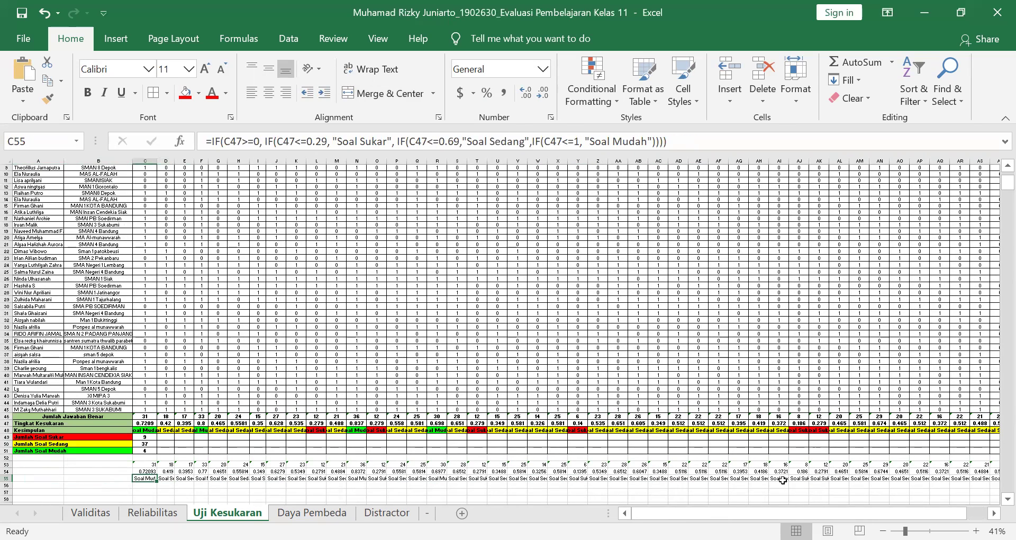
Compare the existing Kesimpulan and Jumlah Soal Sukar formulas in C48 and C49 with the category formulas in C55 through E55
{"action": "key", "text": "Up"}
{"action": "key", "text": "Up"}
{"action": "key", "text": "Up"}
{"action": "key", "text": "Up"}
{"action": "key", "text": "Up"}
{"action": "key", "text": "Up"}
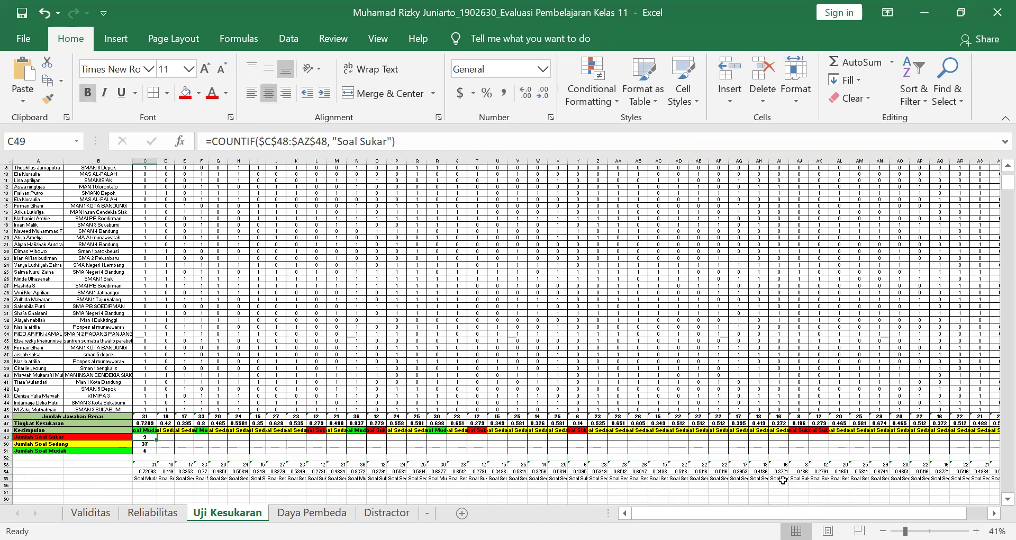
{"action": "key", "text": "Up"}
{"action": "key", "text": "Down"}
{"action": "key", "text": "Down"}
{"action": "key", "text": "Down"}
{"action": "key", "text": "Down"}
{"action": "key", "text": "Down"}
{"action": "key", "text": "Down"}
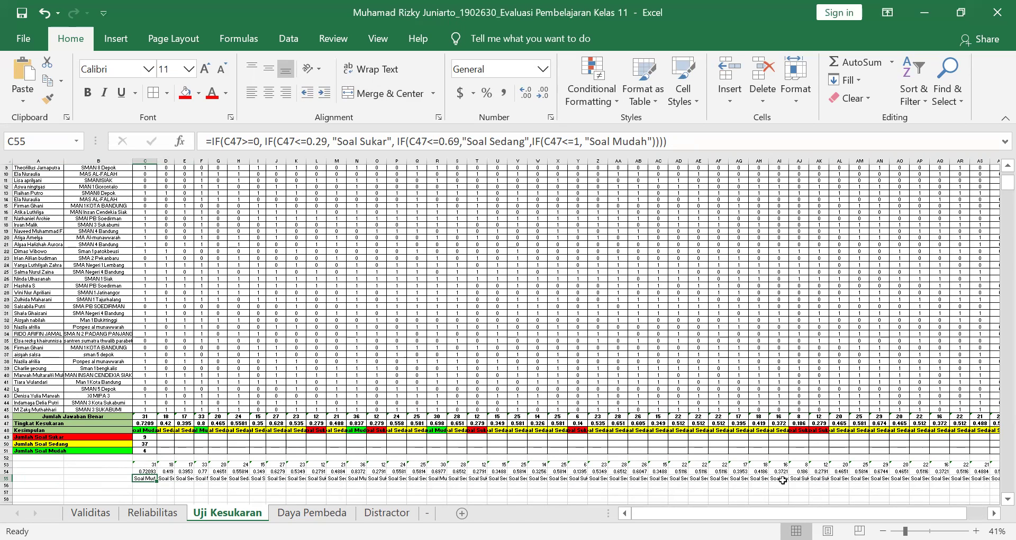
{"action": "key", "text": "Right"}
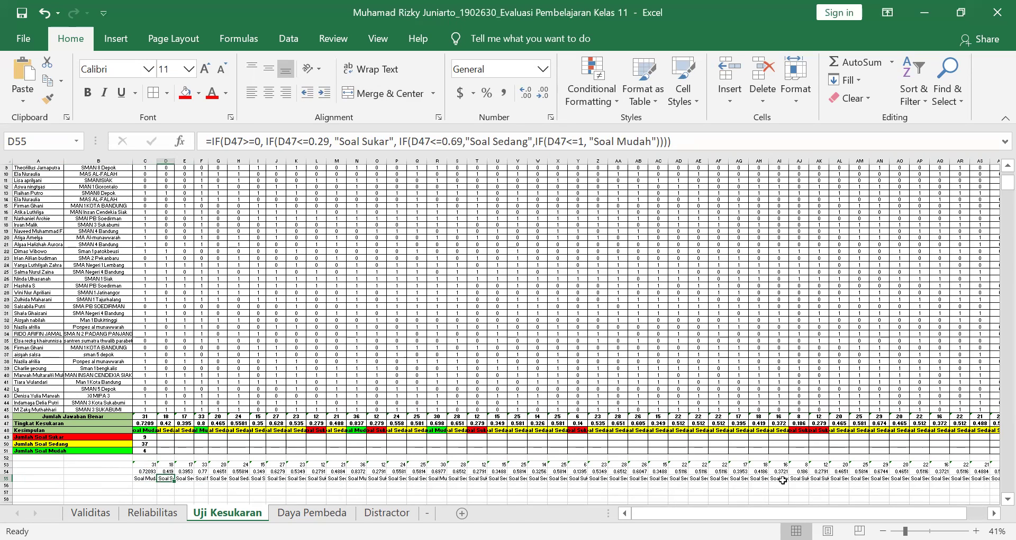
{"action": "key", "text": "Right"}
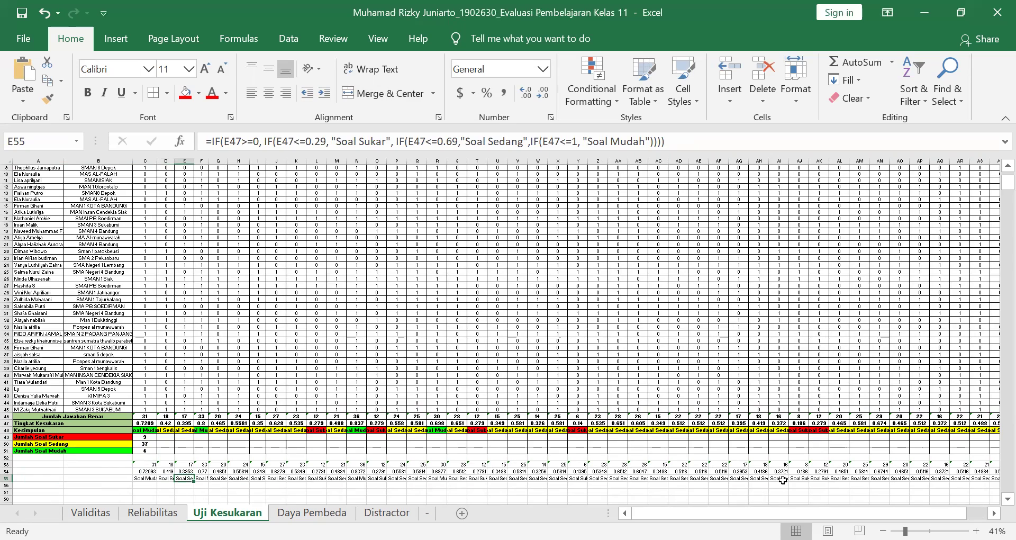
Examine the COUNTIF formulas for Jumlah Soal Sukar, Jumlah Soal Sedang and Jumlah Soal Mudah in C49 through C51
{"action": "key", "text": "Up"}
{"action": "key", "text": "Up"}
{"action": "key", "text": "Up"}
{"action": "key", "text": "Up"}
{"action": "key", "text": "Up"}
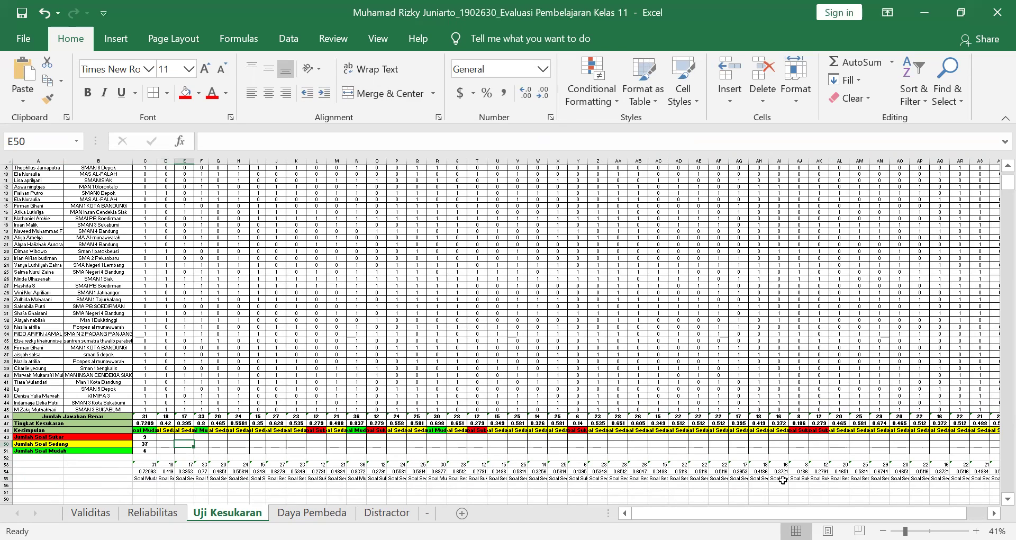
{"action": "key", "text": "Up"}
{"action": "key", "text": "Left"}
{"action": "key", "text": "Left"}
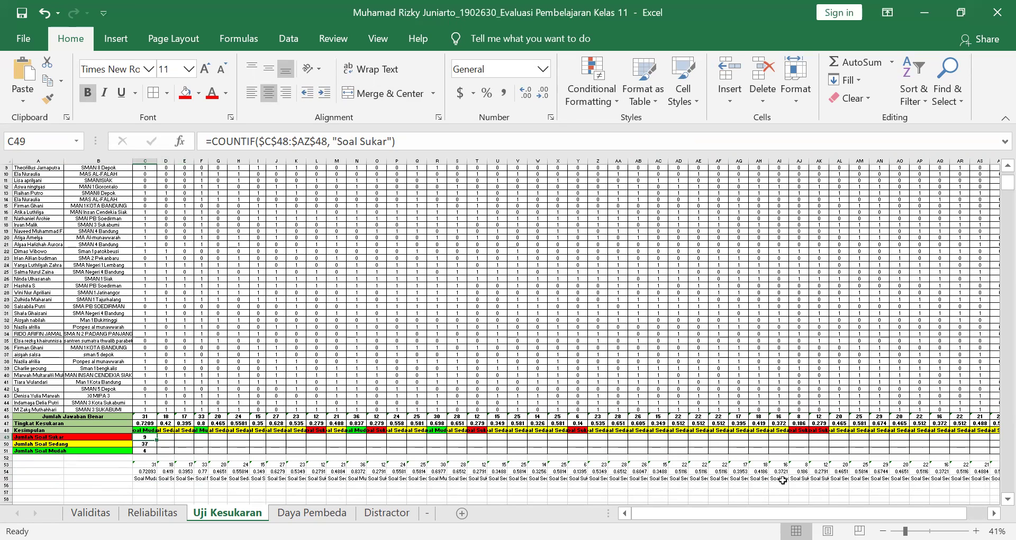
{"action": "key", "text": "Down"}
{"action": "key", "text": "Down"}
{"action": "key", "text": "Down"}
{"action": "key", "text": "Down"}
{"action": "key", "text": "Down"}
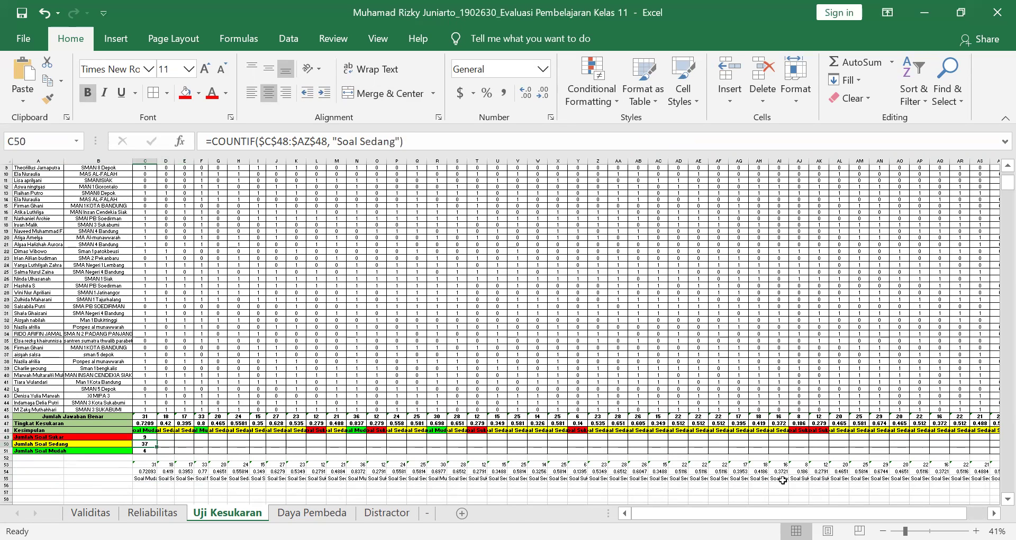
{"action": "key", "text": "Down"}
{"action": "key", "text": "Up"}
{"action": "key", "text": "Up"}
{"action": "key", "text": "Up"}
{"action": "key", "text": "Up"}
{"action": "key", "text": "Up"}
{"action": "key", "text": "Up"}
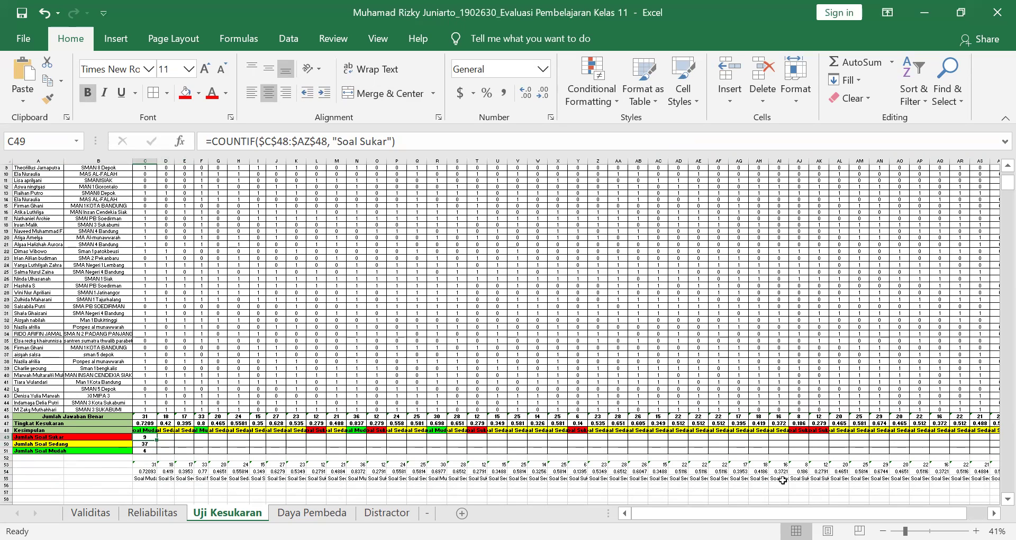
{"action": "key", "text": "Up"}
{"action": "key", "text": "Down"}
{"action": "key", "text": "Down"}
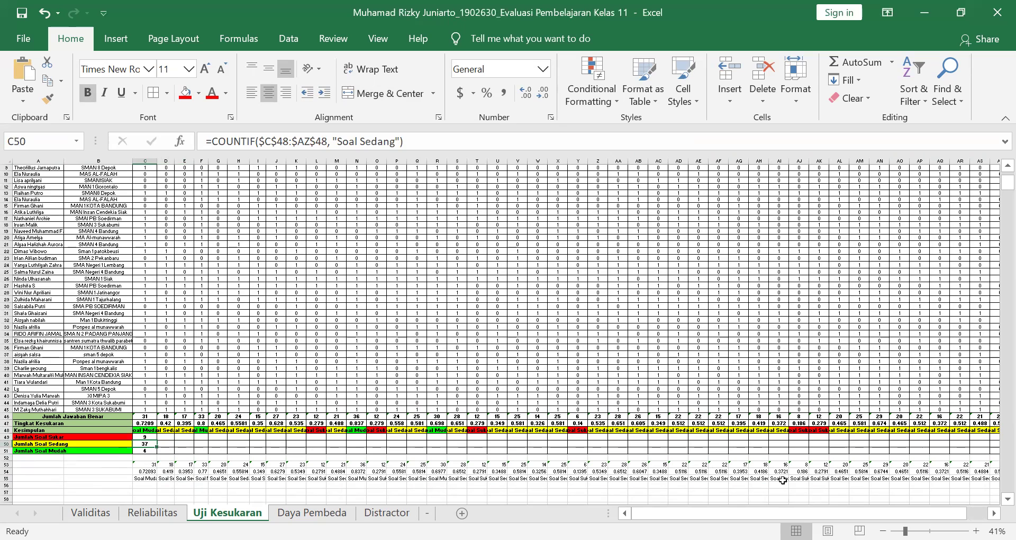
{"action": "key", "text": "Down"}
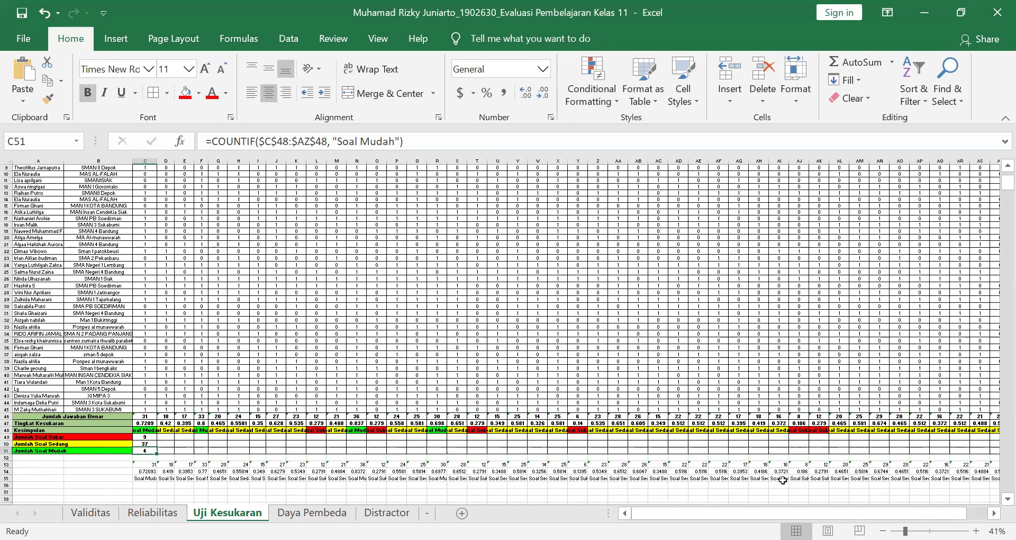
Compare the Jumlah Soal Sukar count formula in C49 with the Kesimpulan category formula in C48
{"action": "key", "text": "Up"}
{"action": "key", "text": "Down"}
{"action": "key", "text": "Down"}
{"action": "key", "text": "Down"}
{"action": "key", "text": "Down"}
{"action": "key", "text": "Down"}
{"action": "key", "text": "Up"}
{"action": "key", "text": "Up"}
{"action": "key", "text": "Up"}
{"action": "key", "text": "Up"}
{"action": "key", "text": "Up"}
{"action": "key", "text": "Up"}
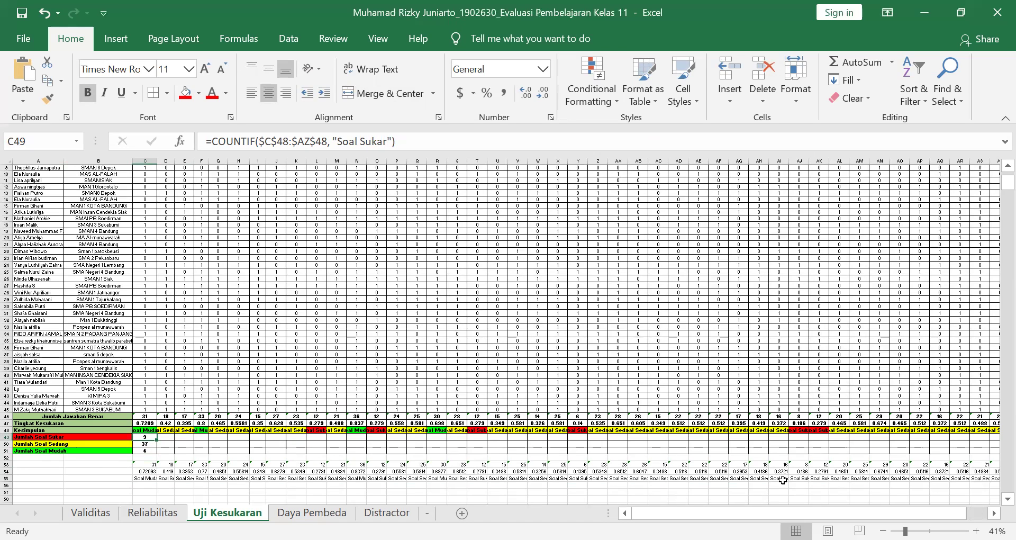
{"action": "key", "text": "Up"}
{"action": "key", "text": "Down"}
{"action": "key", "text": "Up"}
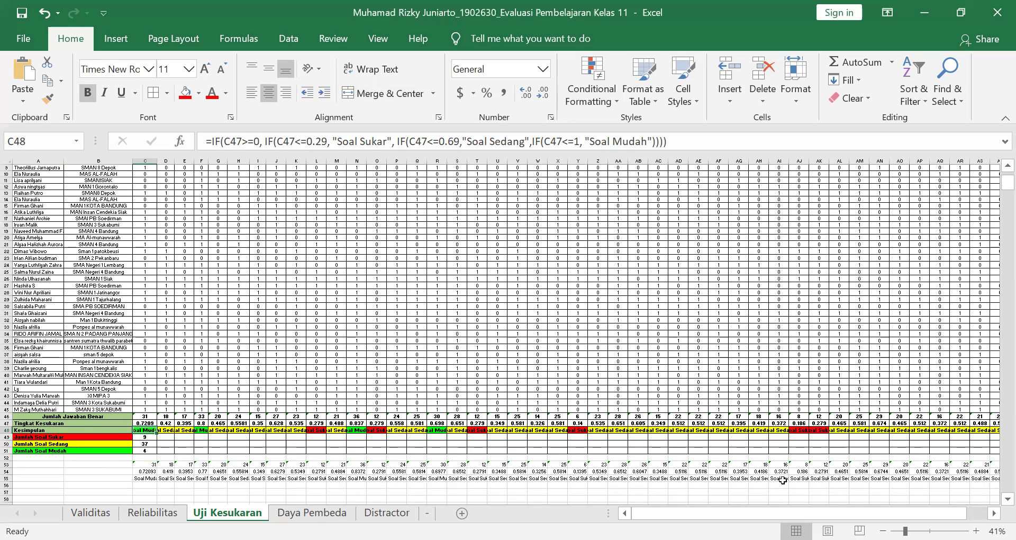
{"action": "key", "text": "Down"}
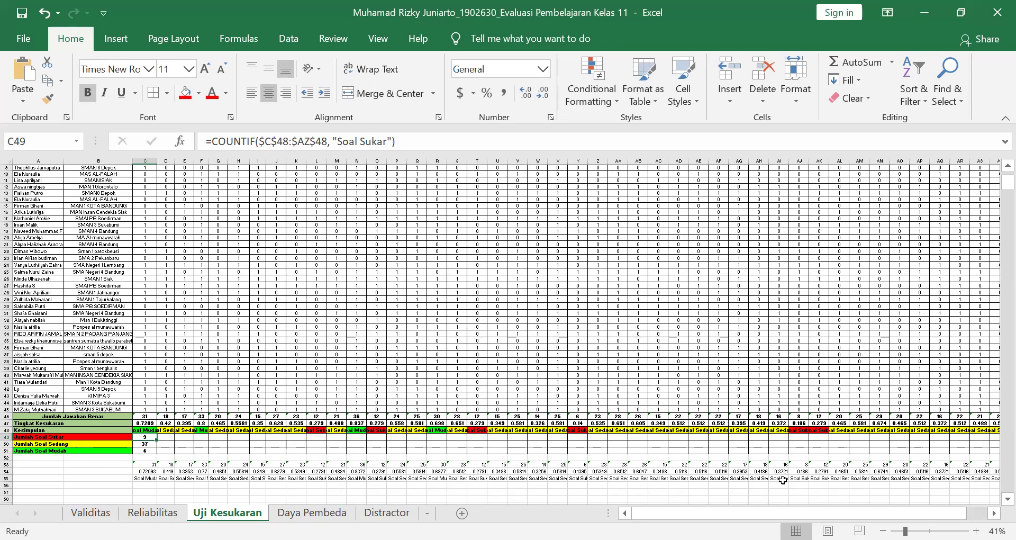
Begin the formula =COUNTIF(C55:AZ55,"Soal Sukar" in C56 to count the difficult items in row 55
{"action": "key", "text": "Down"}
{"action": "key", "text": "Down"}
{"action": "key", "text": "Down"}
{"action": "key", "text": "Down"}
{"action": "key", "text": "Down"}
{"action": "key", "text": "Down"}
{"action": "key", "text": "Down"}
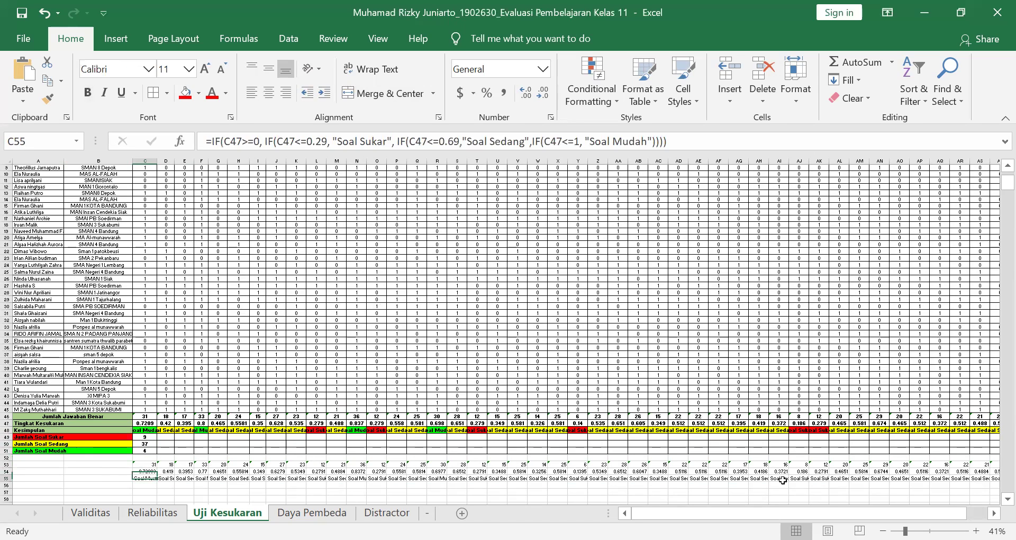
{"action": "type", "text": "="}
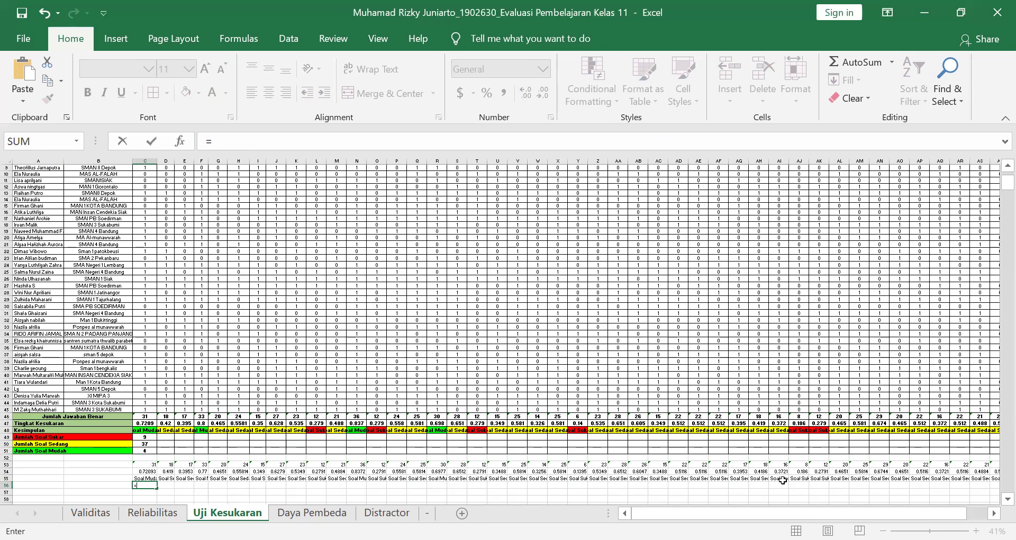
{"action": "type", "text": "COUNTIF("}
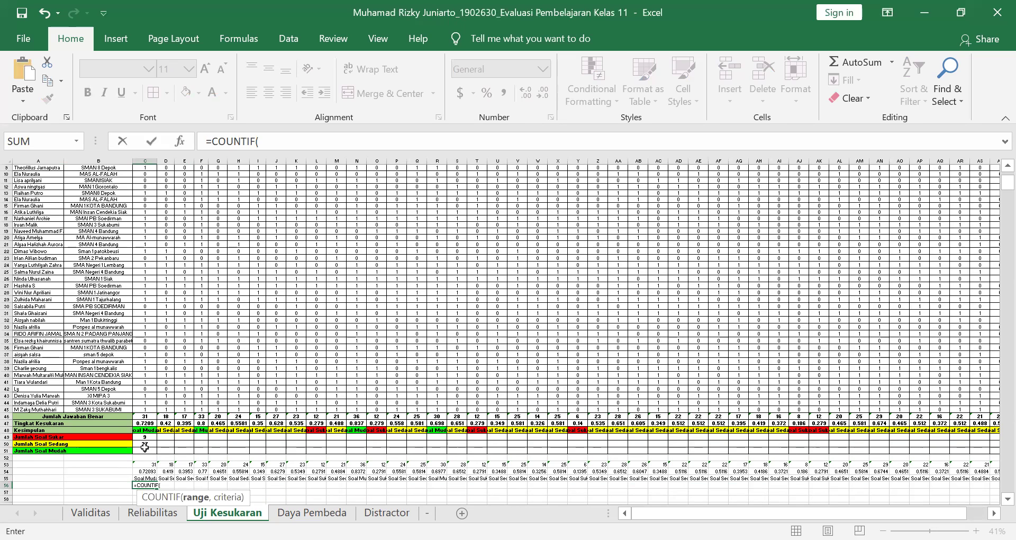
{"action": "left_click", "coordinate": [145, 478]}
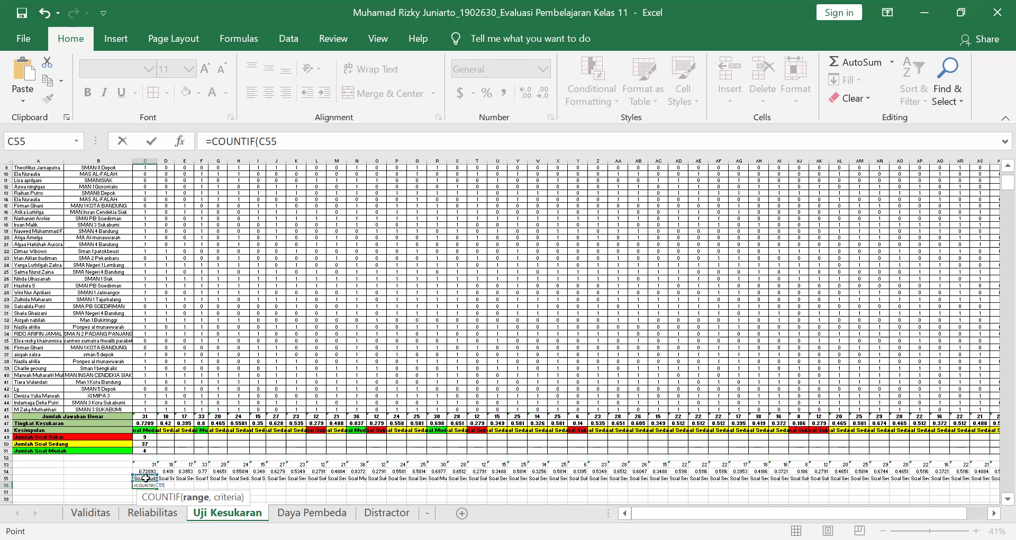
{"action": "key", "text": "ctrl+shift+Right"}
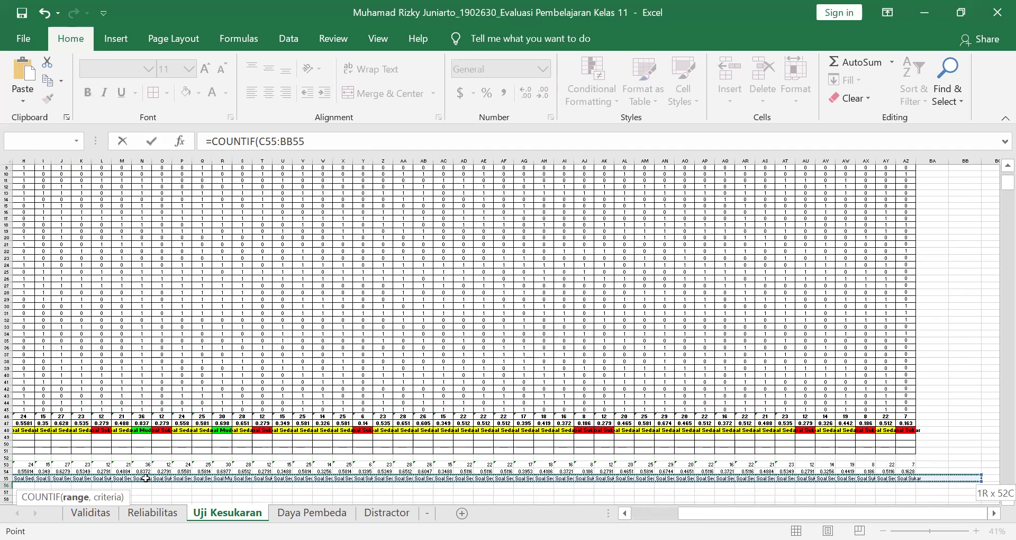
{"action": "key", "text": "shift+Left"}
{"action": "key", "text": "shift+Left"}
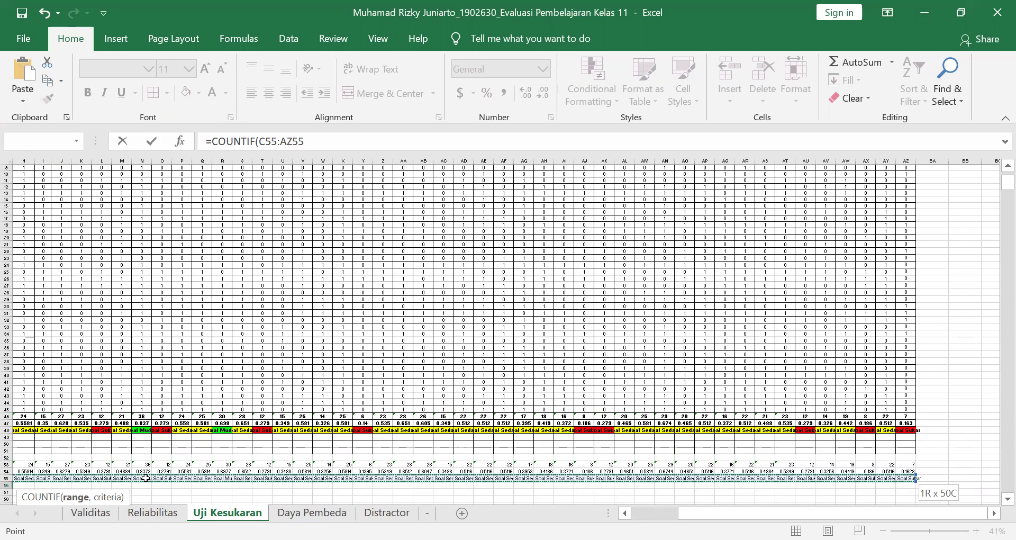
{"action": "type", "text": ","}
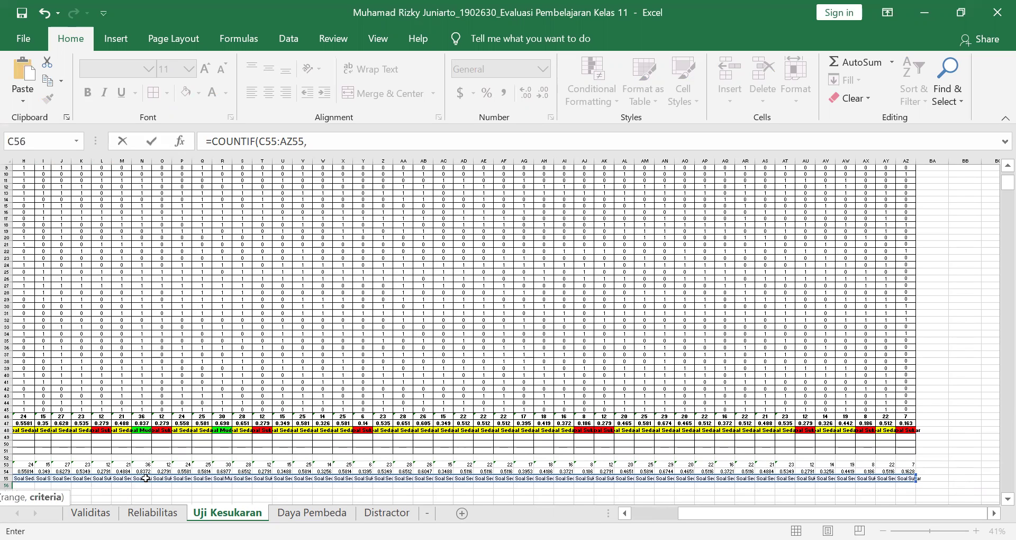
{"action": "key", "text": "Left"}
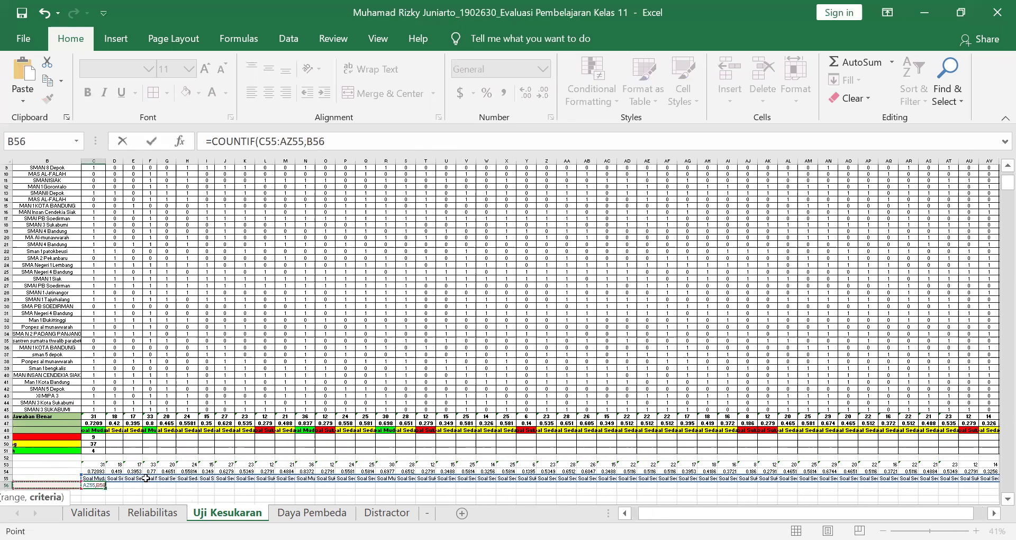
{"action": "key", "text": "Left"}
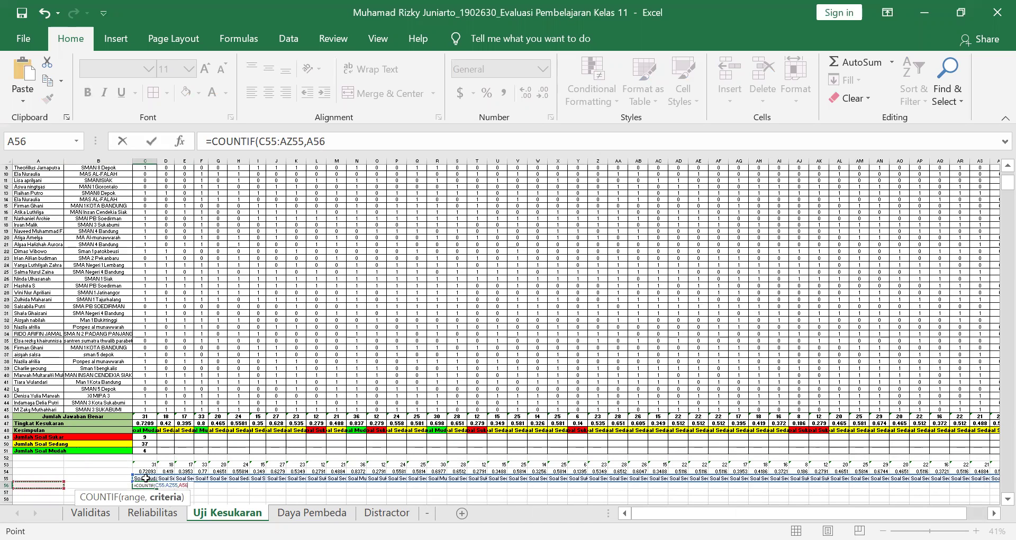
{"action": "key", "text": "BackSpace"}
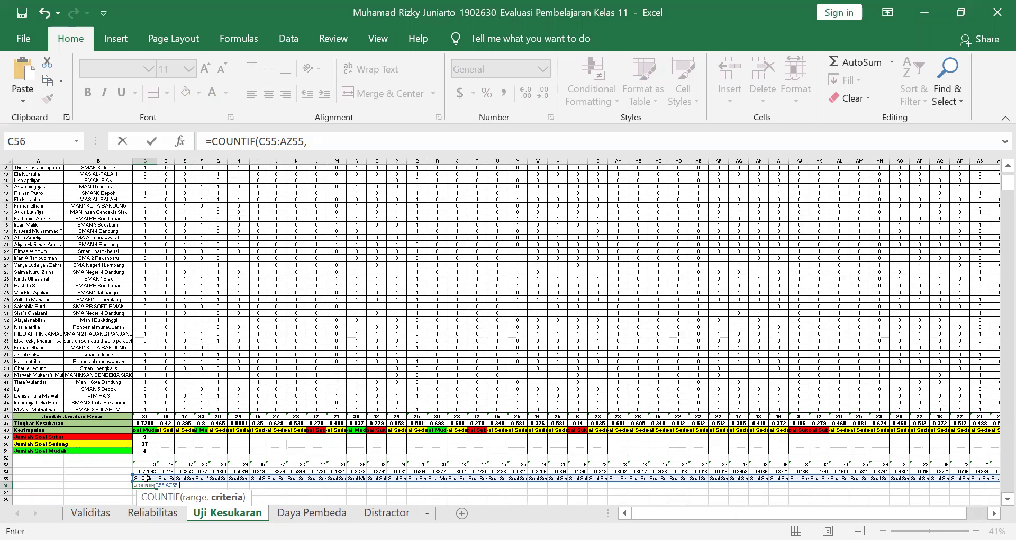
{"action": "type", "text": "\"Soal Sukar"}
Try to complete the C56 formula with fixed references as =COUNTIF($C$55:$A$Z55,"Soal Sukar")
{"action": "left_click", "coordinate": [263, 143]}
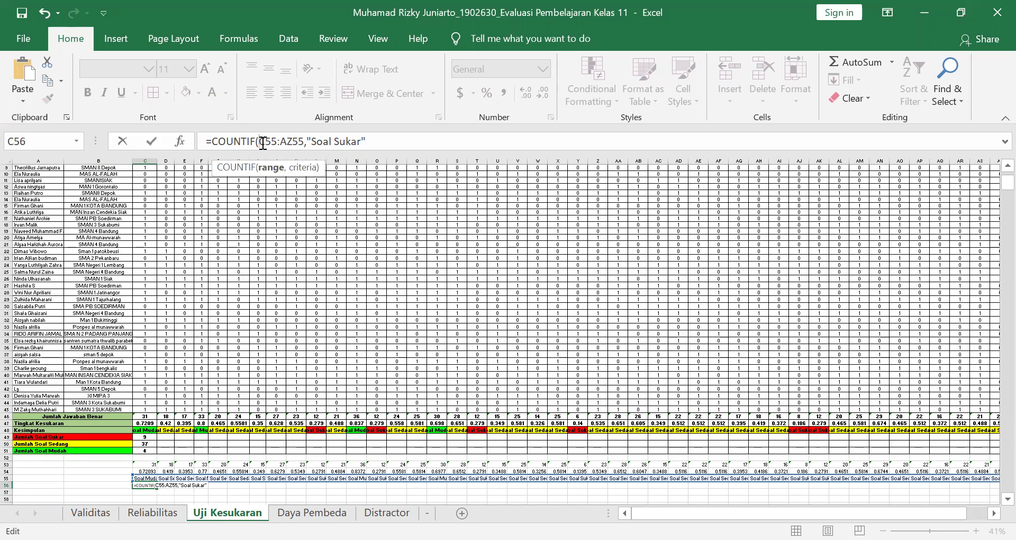
{"action": "type", "text": "$"}
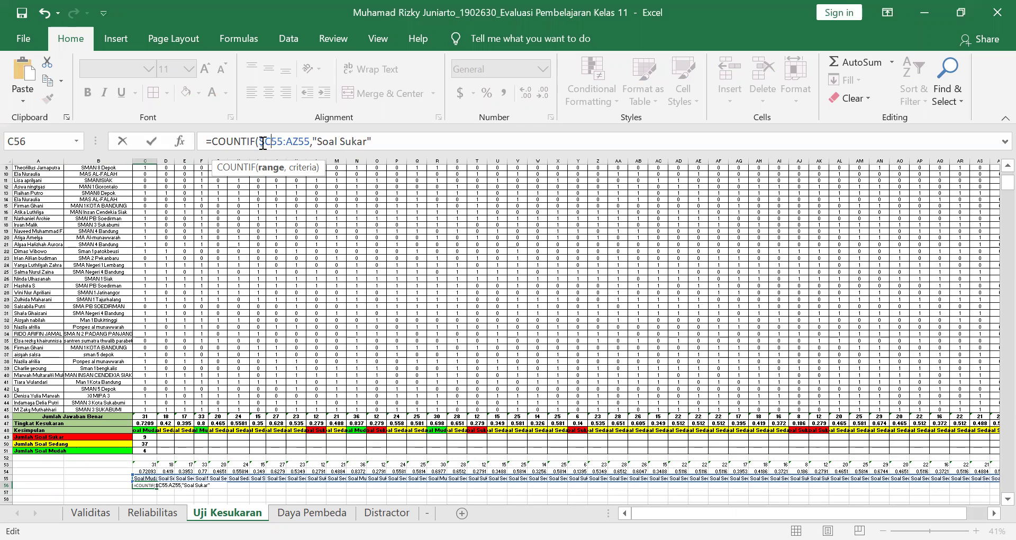
{"action": "key", "text": "Right"}
{"action": "type", "text": "$"}
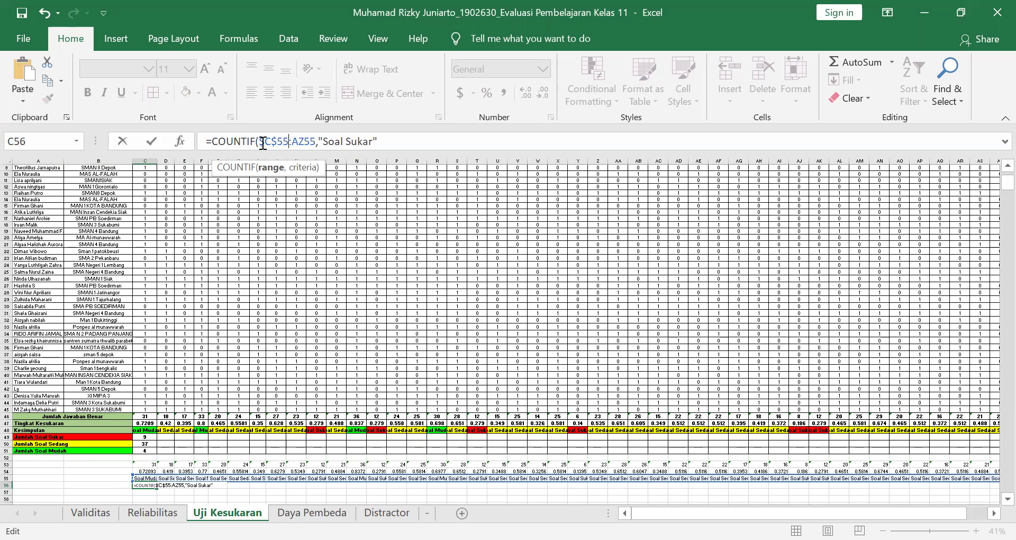
{"action": "key", "text": "Right"}
{"action": "type", "text": "$A"}
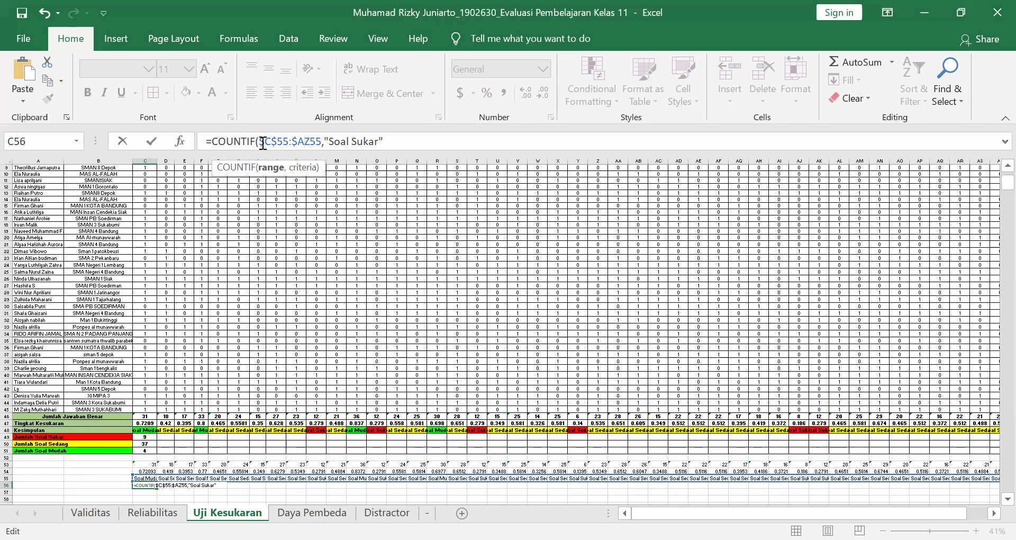
{"action": "type", "text": "%"}
{"action": "key", "text": "BackSpace"}
{"action": "type", "text": "$"}
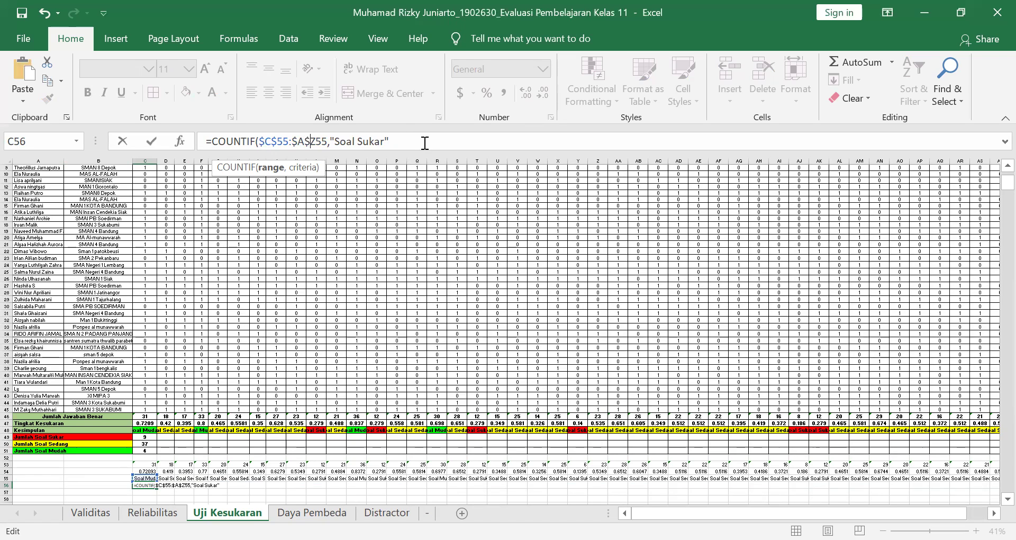
{"action": "type", "text": ")"}
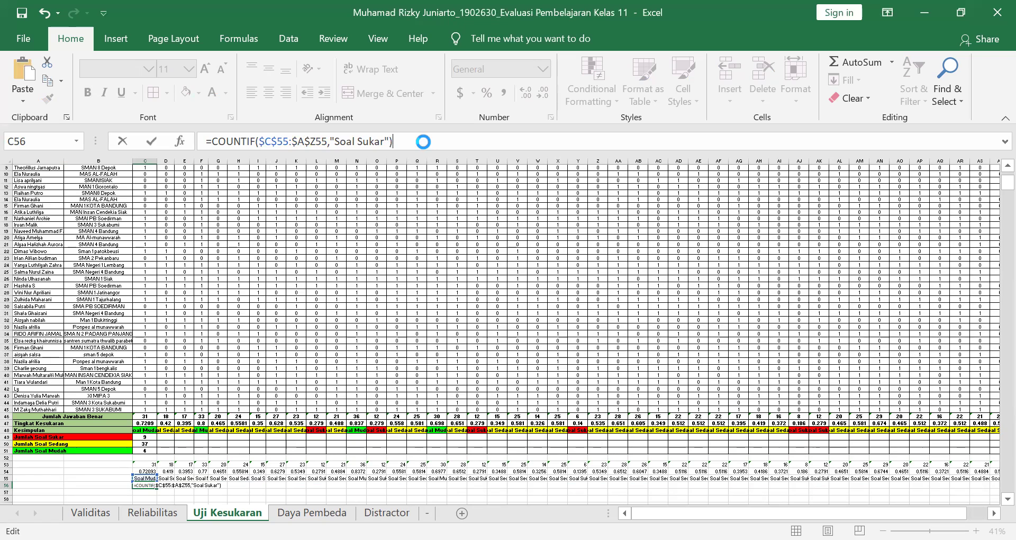
{"action": "key", "text": "Return"}
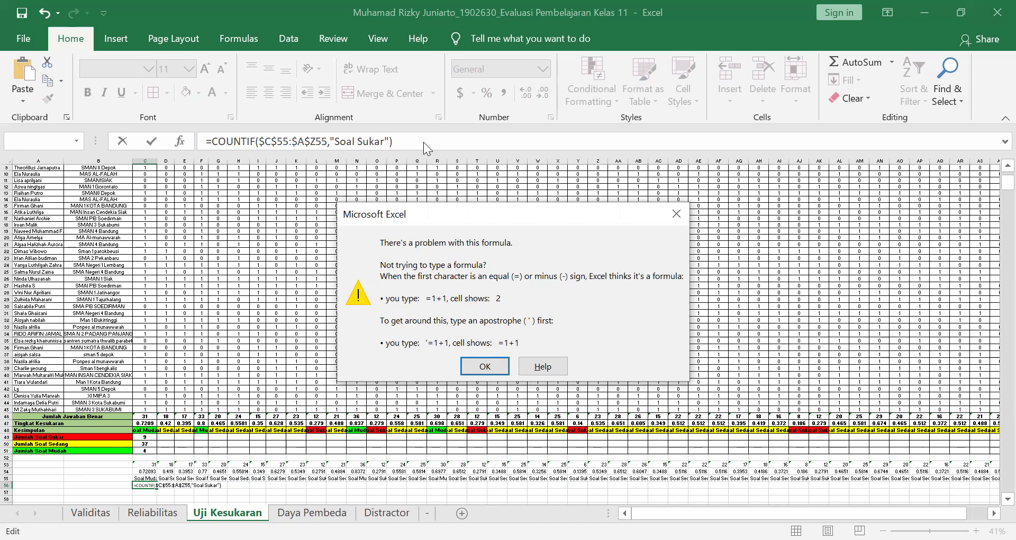
{"action": "key", "text": "Return"}
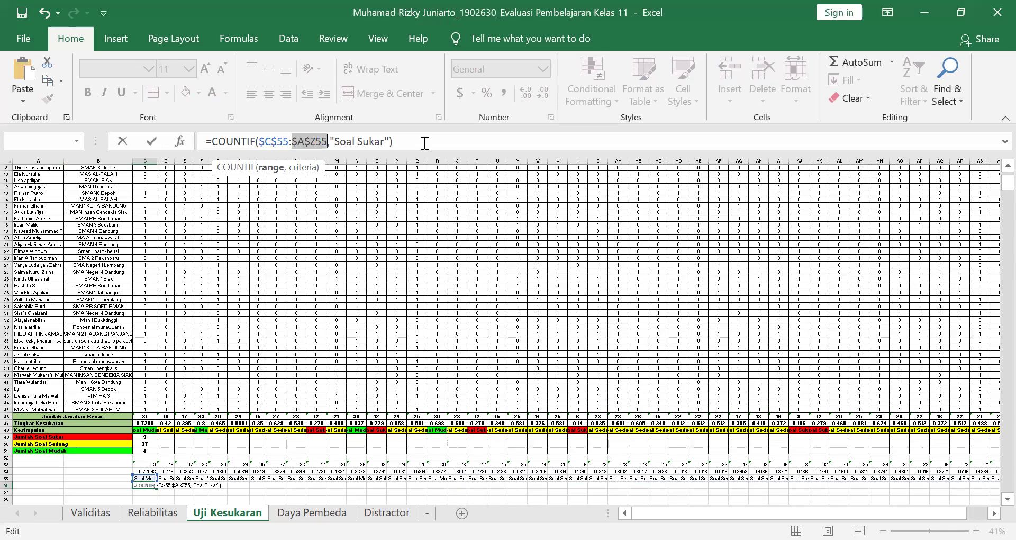
Erase the whole COUNTIF formula from C56
{"action": "key", "text": "ctrl+z"}
{"action": "key", "text": "ctrl+y"}
{"action": "key", "text": "ctrl+z"}
{"action": "key", "text": "ctrl+y"}
{"action": "key", "text": "ctrl+z"}
{"action": "key", "text": "ctrl+y"}
{"action": "key", "text": "ctrl+z"}
{"action": "key", "text": "ctrl+y"}
{"action": "key", "text": "ctrl+z"}
{"action": "key", "text": "ctrl+y"}
{"action": "key", "text": "ctrl+z"}
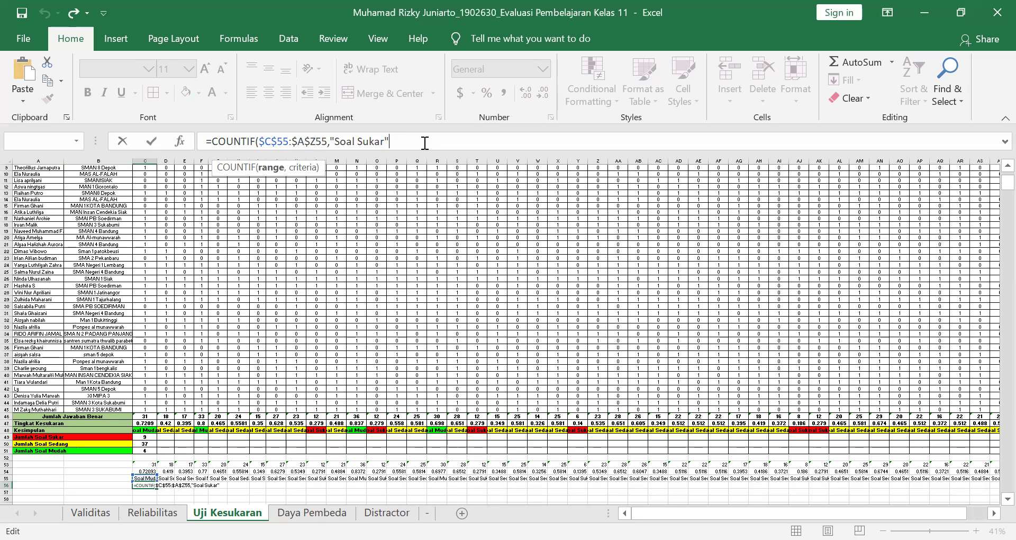
{"action": "key", "text": "BackSpace"}
{"action": "key", "text": "BackSpace"}
{"action": "key", "text": "BackSpace"}
{"action": "key", "text": "BackSpace"}
{"action": "key", "text": "BackSpace"}
{"action": "key", "text": "BackSpace"}
{"action": "key", "text": "BackSpace"}
{"action": "key", "text": "BackSpace"}
{"action": "key", "text": "BackSpace"}
{"action": "key", "text": "BackSpace"}
{"action": "key", "text": "BackSpace"}
{"action": "key", "text": "BackSpace"}
{"action": "key", "text": "BackSpace"}
{"action": "key", "text": "BackSpace"}
{"action": "key", "text": "BackSpace"}
{"action": "key", "text": "BackSpace"}
{"action": "key", "text": "BackSpace"}
{"action": "key", "text": "BackSpace"}
{"action": "key", "text": "BackSpace"}
{"action": "key", "text": "BackSpace"}
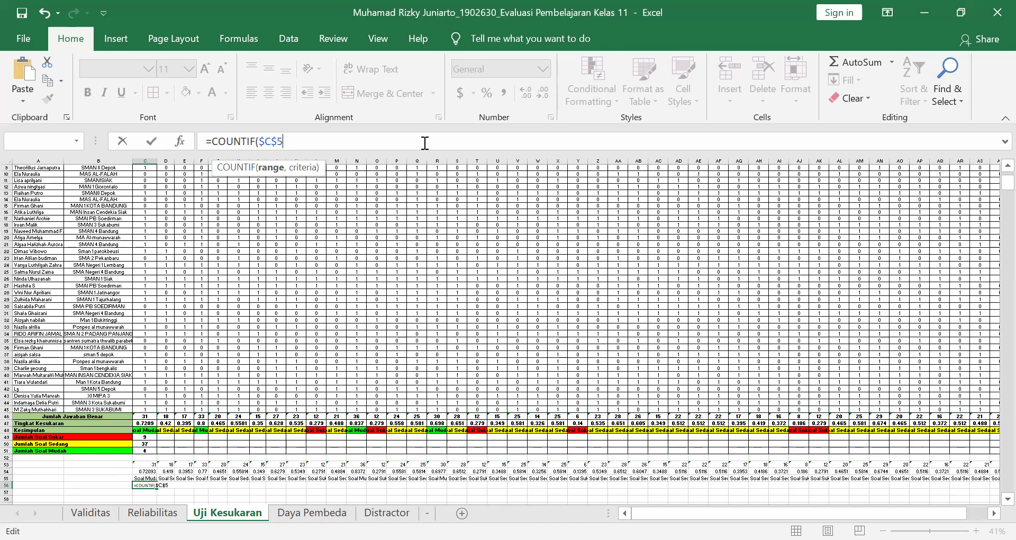
{"action": "key", "text": "BackSpace"}
{"action": "key", "text": "BackSpace"}
{"action": "key", "text": "BackSpace"}
{"action": "key", "text": "BackSpace"}
{"action": "key", "text": "BackSpace"}
{"action": "key", "text": "BackSpace"}
{"action": "key", "text": "BackSpace"}
{"action": "key", "text": "BackSpace"}
{"action": "key", "text": "BackSpace"}
{"action": "key", "text": "BackSpace"}
{"action": "key", "text": "BackSpace"}
{"action": "key", "text": "BackSpace"}
{"action": "key", "text": "BackSpace"}
{"action": "key", "text": "BackSpace"}
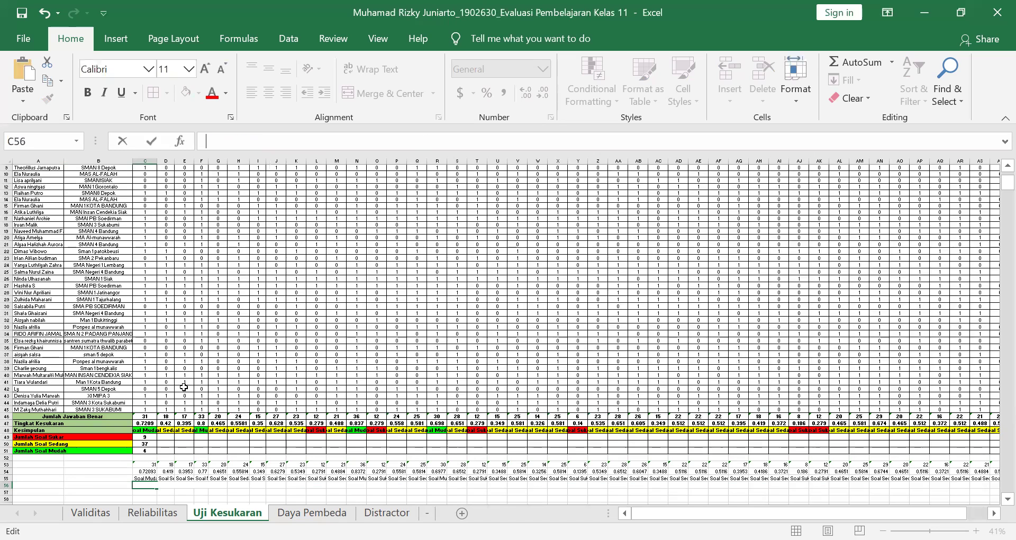
Read the Jumlah Soal Mudah count formula in C51 and follow the count rows across to the last item columns
{"action": "left_click", "coordinate": [151, 450]}
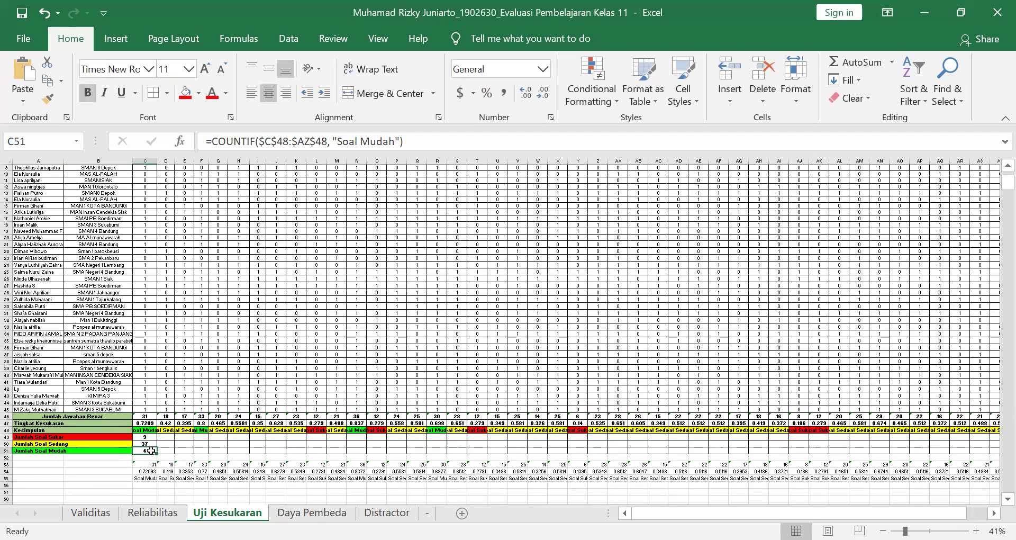
{"action": "key", "text": "Right"}
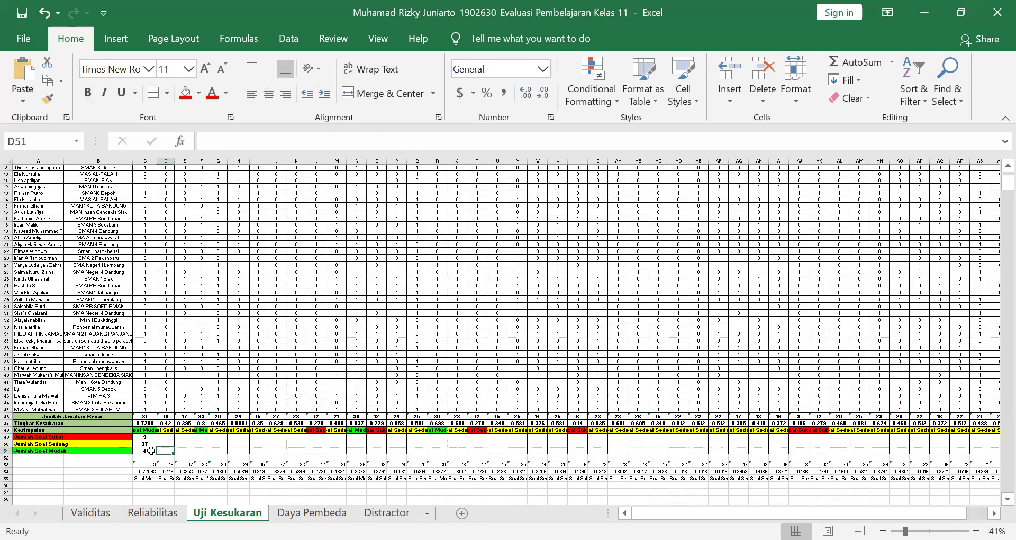
{"action": "key", "text": "Up"}
{"action": "key", "text": "Up"}
{"action": "key", "text": "Right"}
{"action": "key", "text": "Right"}
{"action": "key", "text": "Right"}
{"action": "key", "text": "Right"}
{"action": "key", "text": "Right"}
{"action": "key", "text": "Right"}
{"action": "key", "text": "Right"}
{"action": "key", "text": "Right"}
{"action": "key", "text": "Right"}
{"action": "key", "text": "Right"}
{"action": "key", "text": "Right"}
{"action": "key", "text": "Right"}
{"action": "key", "text": "Right"}
{"action": "key", "text": "Right"}
{"action": "key", "text": "Right"}
{"action": "key", "text": "Right"}
{"action": "key", "text": "Right"}
{"action": "key", "text": "Right"}
{"action": "key", "text": "Right"}
{"action": "key", "text": "Right"}
{"action": "key", "text": "Right"}
{"action": "key", "text": "Right"}
{"action": "key", "text": "Right"}
{"action": "key", "text": "Right"}
{"action": "key", "text": "Right"}
{"action": "key", "text": "Right"}
{"action": "key", "text": "Right"}
{"action": "key", "text": "Right"}
{"action": "key", "text": "Right"}
{"action": "key", "text": "Right"}
{"action": "key", "text": "Right"}
{"action": "key", "text": "Right"}
{"action": "key", "text": "Right"}
{"action": "key", "text": "Right"}
{"action": "key", "text": "Right"}
{"action": "key", "text": "Right"}
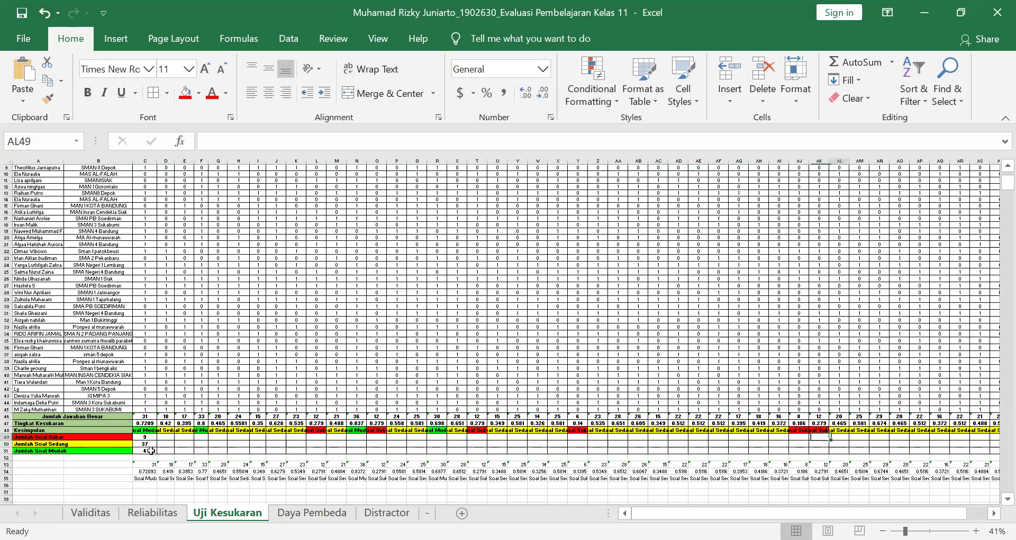
{"action": "key", "text": "Left"}
{"action": "key", "text": "Left"}
{"action": "key", "text": "Left"}
{"action": "key", "text": "Left"}
{"action": "key", "text": "Left"}
{"action": "key", "text": "Left"}
{"action": "key", "text": "Left"}
{"action": "key", "text": "Left"}
{"action": "key", "text": "Left"}
{"action": "key", "text": "Left"}
{"action": "key", "text": "Left"}
{"action": "key", "text": "Left"}
{"action": "key", "text": "Left"}
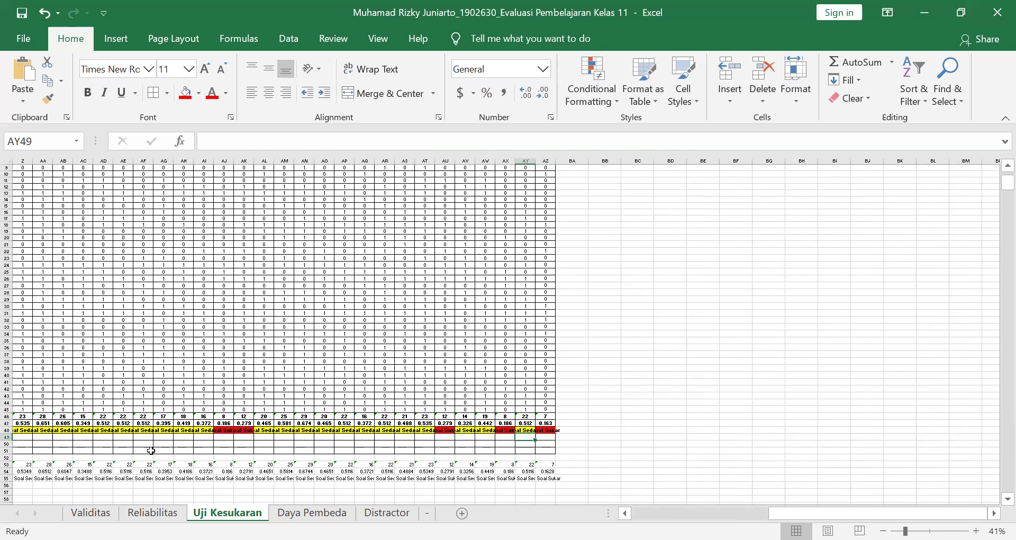
Examine the category formulas along the Kesimpulan row from the last item columns back to the row label
{"action": "key", "text": "Up"}
{"action": "key", "text": "Right"}
{"action": "key", "text": "Left"}
{"action": "key", "text": "Left"}
{"action": "key", "text": "Left"}
{"action": "key", "text": "Left"}
{"action": "key", "text": "Left"}
{"action": "key", "text": "Left"}
{"action": "key", "text": "Left"}
{"action": "key", "text": "Left"}
{"action": "key", "text": "Left"}
{"action": "key", "text": "Left"}
{"action": "key", "text": "Left"}
{"action": "key", "text": "Left"}
{"action": "key", "text": "Left"}
{"action": "key", "text": "Left"}
{"action": "key", "text": "Left"}
{"action": "key", "text": "Left"}
{"action": "key", "text": "Left"}
{"action": "key", "text": "Left"}
{"action": "key", "text": "Left"}
{"action": "key", "text": "Left"}
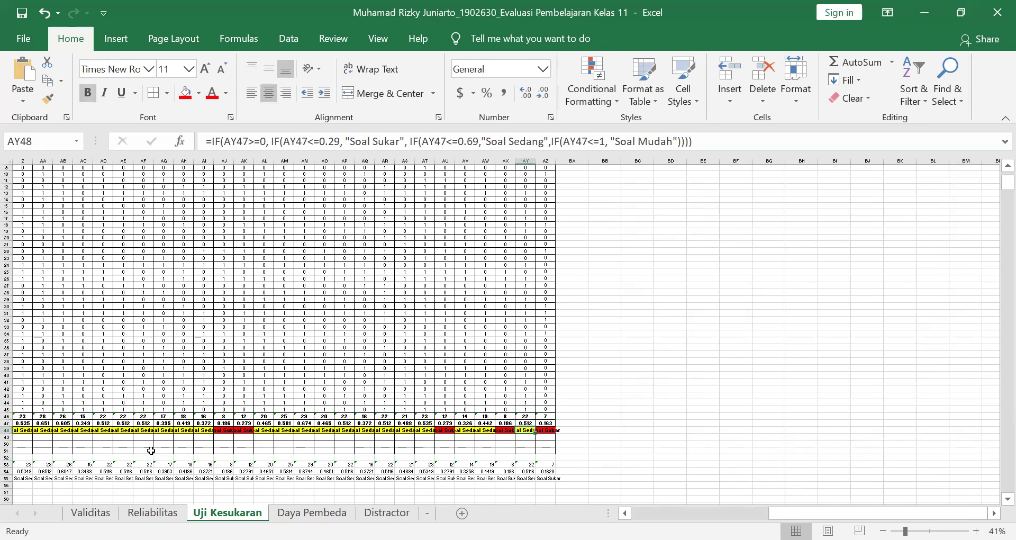
{"action": "key", "text": "Left"}
{"action": "key", "text": "Left"}
{"action": "key", "text": "Left"}
{"action": "key", "text": "Left"}
{"action": "key", "text": "Left"}
{"action": "key", "text": "Left"}
{"action": "key", "text": "Left"}
{"action": "key", "text": "Left"}
{"action": "key", "text": "Left"}
{"action": "key", "text": "Left"}
{"action": "key", "text": "Left"}
{"action": "key", "text": "Left"}
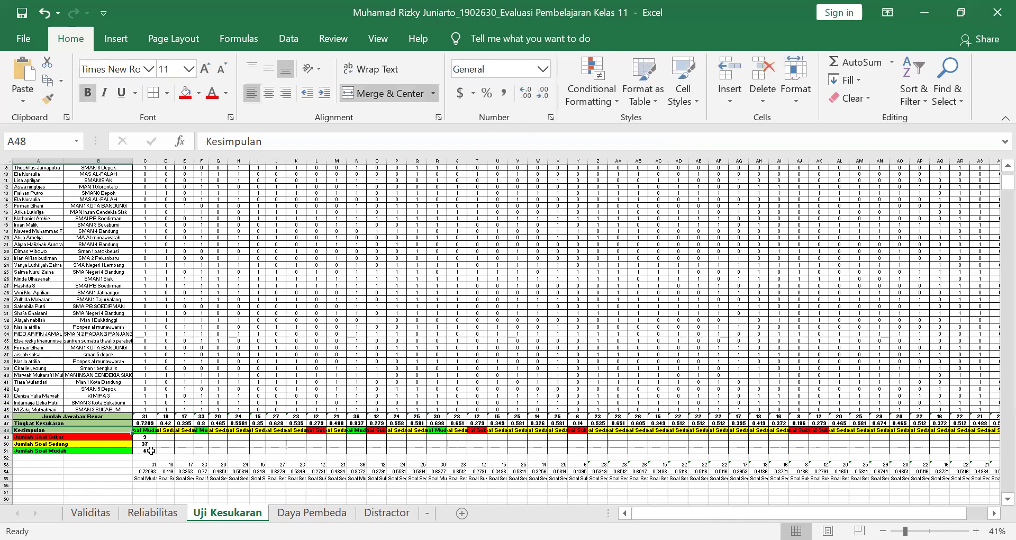
Compare the COUNTIF formulas beside the Jumlah Soal Sukar, Jumlah Soal Sedang and Jumlah Soal Mudah labels
{"action": "key", "text": "Down"}
{"action": "key", "text": "Down"}
{"action": "key", "text": "Down"}
{"action": "key", "text": "Down"}
{"action": "key", "text": "Right"}
{"action": "key", "text": "Down"}
{"action": "key", "text": "Up"}
{"action": "key", "text": "Up"}
{"action": "key", "text": "Up"}
{"action": "key", "text": "Up"}
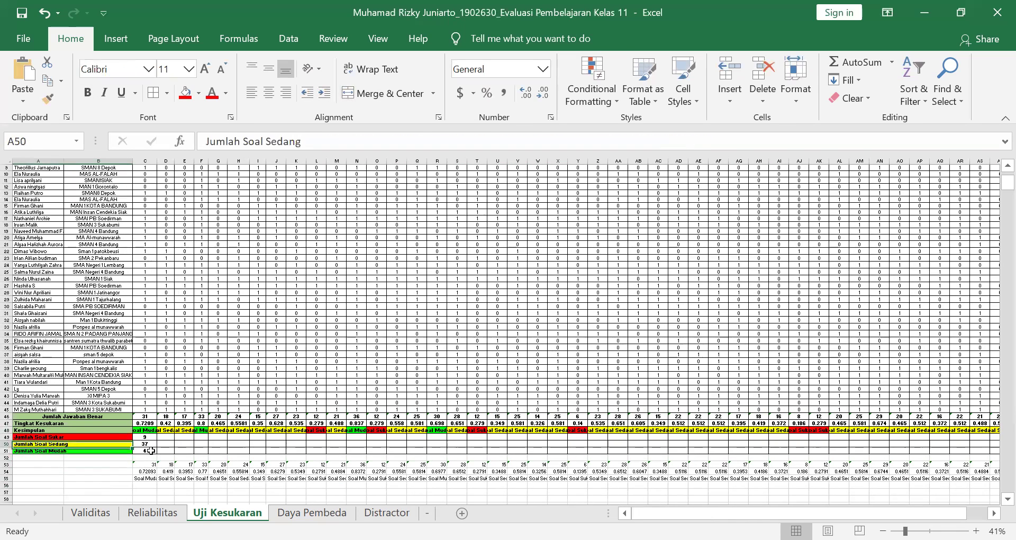
{"action": "key", "text": "Right"}
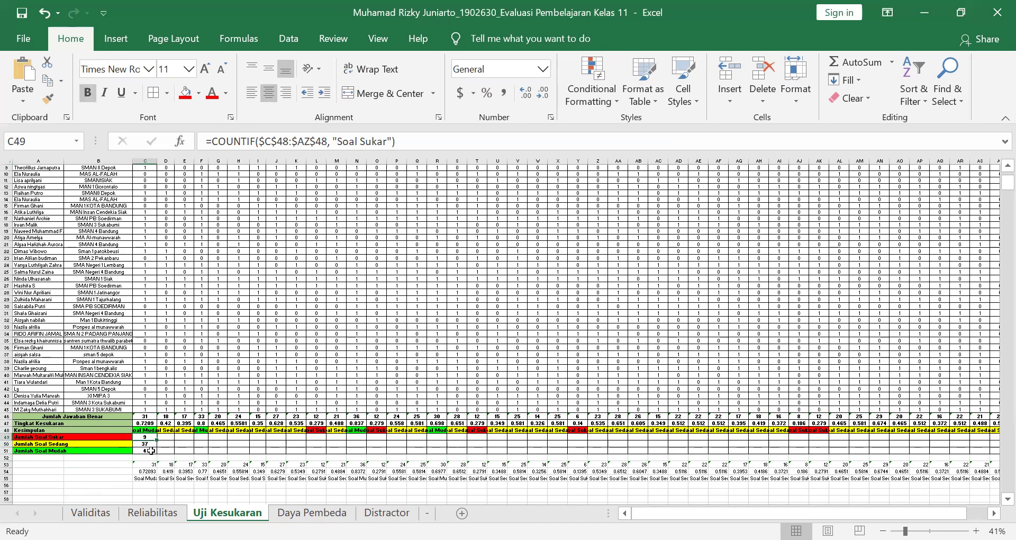
{"action": "key", "text": "Down"}
{"action": "key", "text": "Down"}
{"action": "key", "text": "Down"}
{"action": "key", "text": "Down"}
{"action": "key", "text": "Down"}
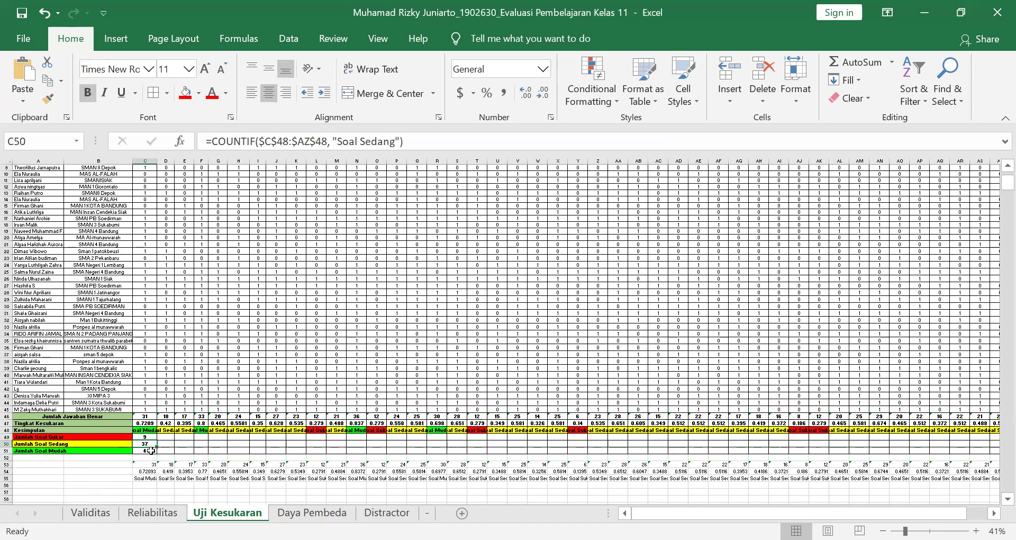
{"action": "key", "text": "Down"}
{"action": "key", "text": "Down"}
{"action": "type", "text": "="}
{"action": "key", "text": "Up"}
{"action": "key", "text": "Up"}
{"action": "key", "text": "BackSpace"}
{"action": "key", "text": "Escape"}
Begin a COUNTIF formula with an absolute range reference in C56, below the recalculated category row
{"action": "key", "text": "Up"}
{"action": "key", "text": "Up"}
{"action": "key", "text": "Up"}
{"action": "key", "text": "Up"}
{"action": "key", "text": "Up"}
{"action": "key", "text": "Down"}
{"action": "key", "text": "Down"}
{"action": "key", "text": "Down"}
{"action": "key", "text": "Down"}
{"action": "key", "text": "Down"}
{"action": "key", "text": "Down"}
{"action": "key", "text": "Down"}
{"action": "key", "text": "Up"}
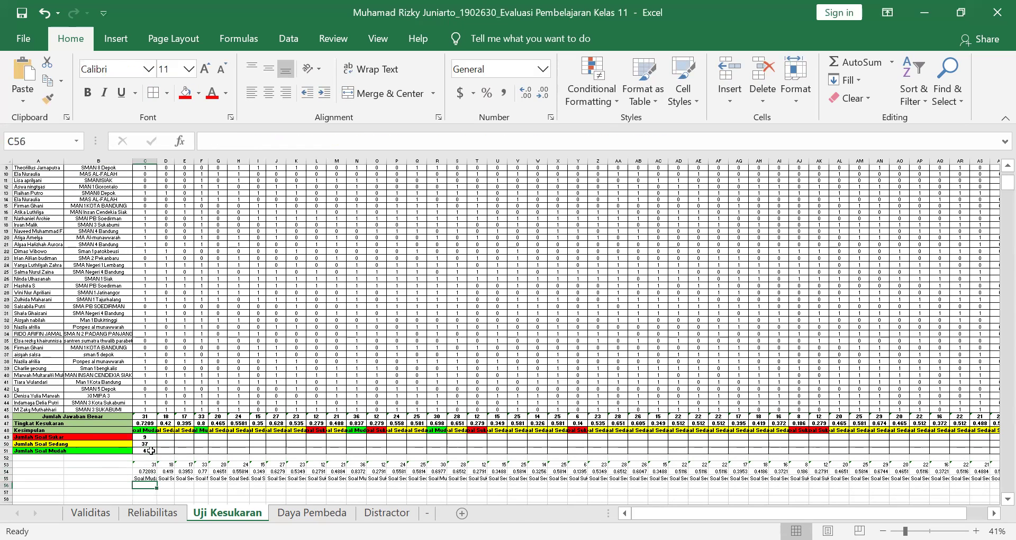
{"action": "type", "text": "="}
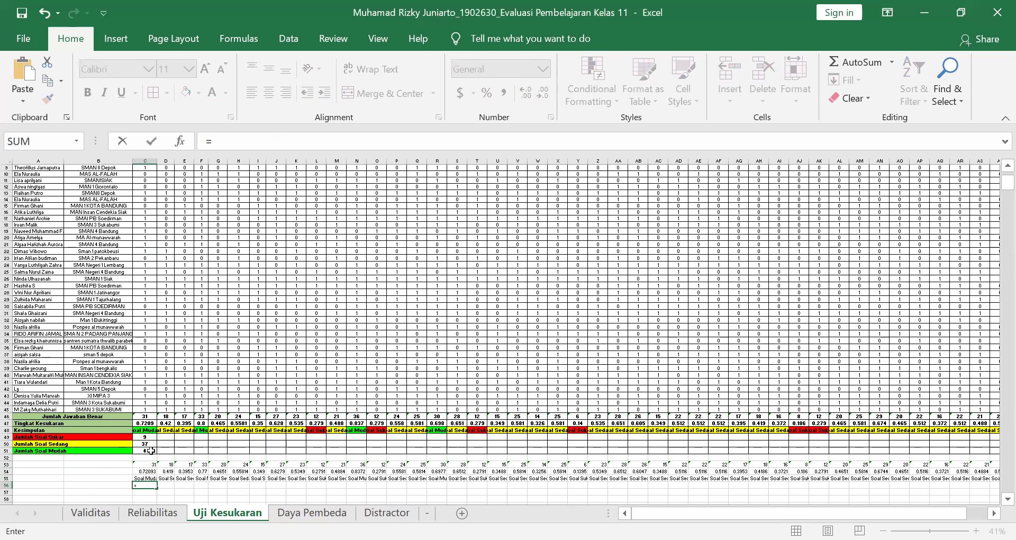
{"action": "type", "text": "countif"}
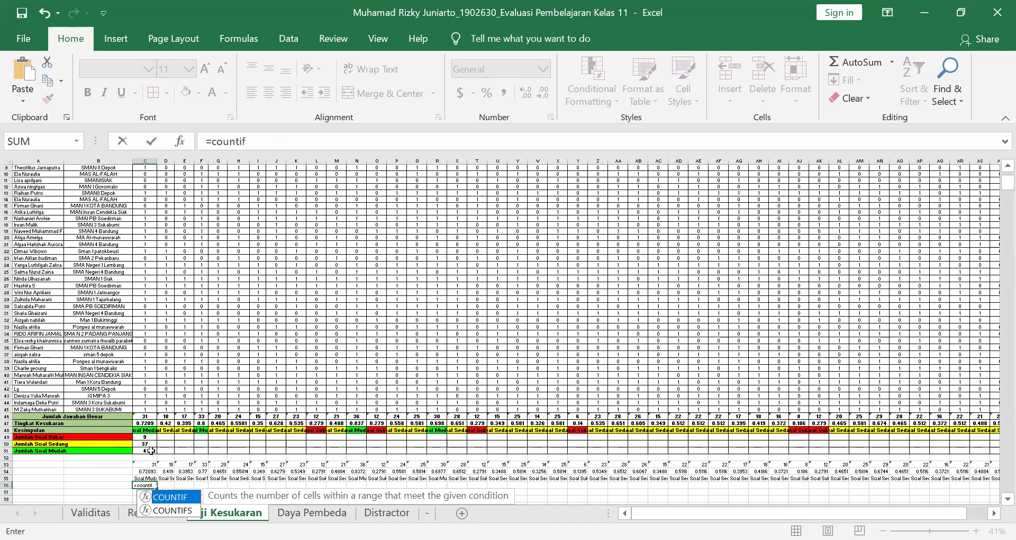
{"action": "type", "text": "("}
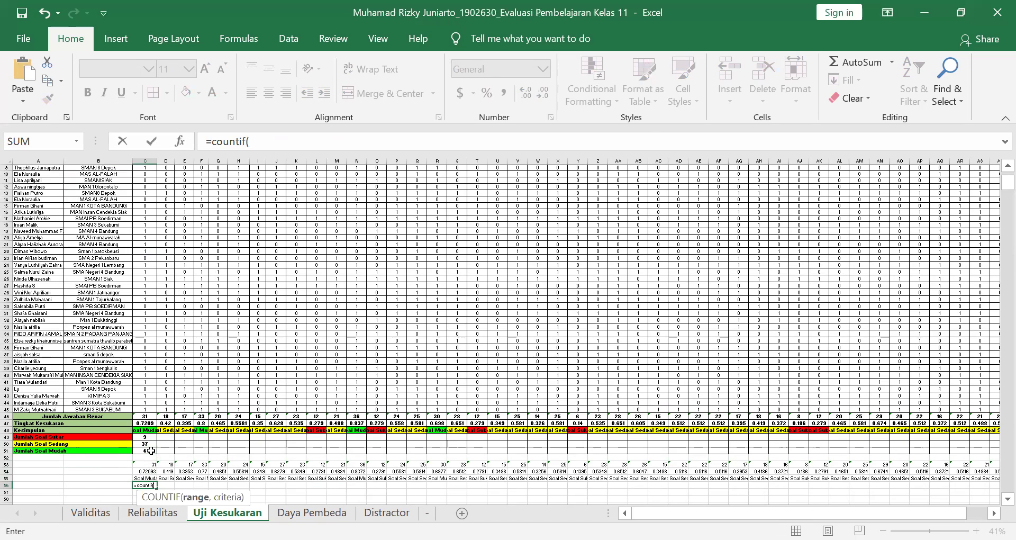
{"action": "type", "text": "$"}
{"action": "left_click", "coordinate": [145, 478]}
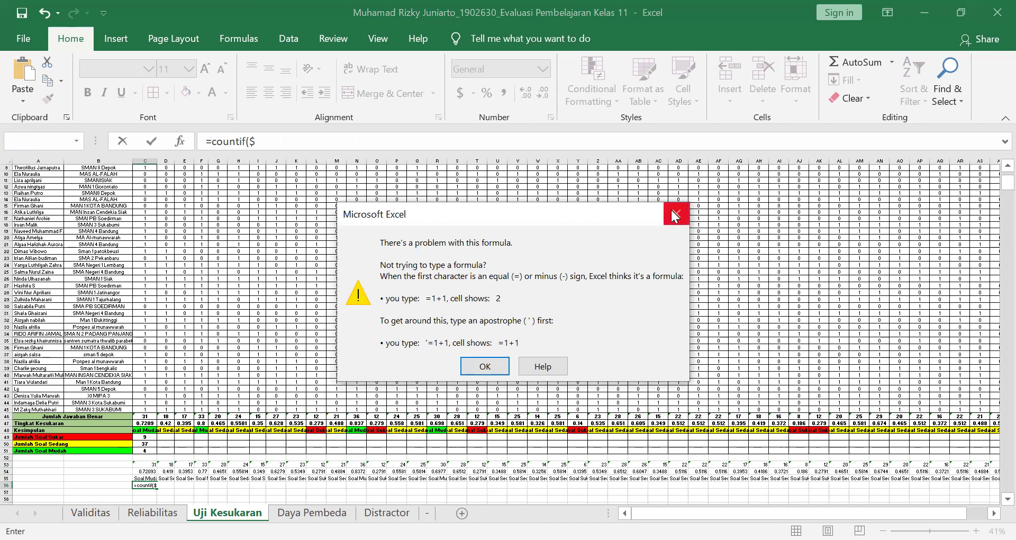
{"action": "left_click", "coordinate": [672, 211]}
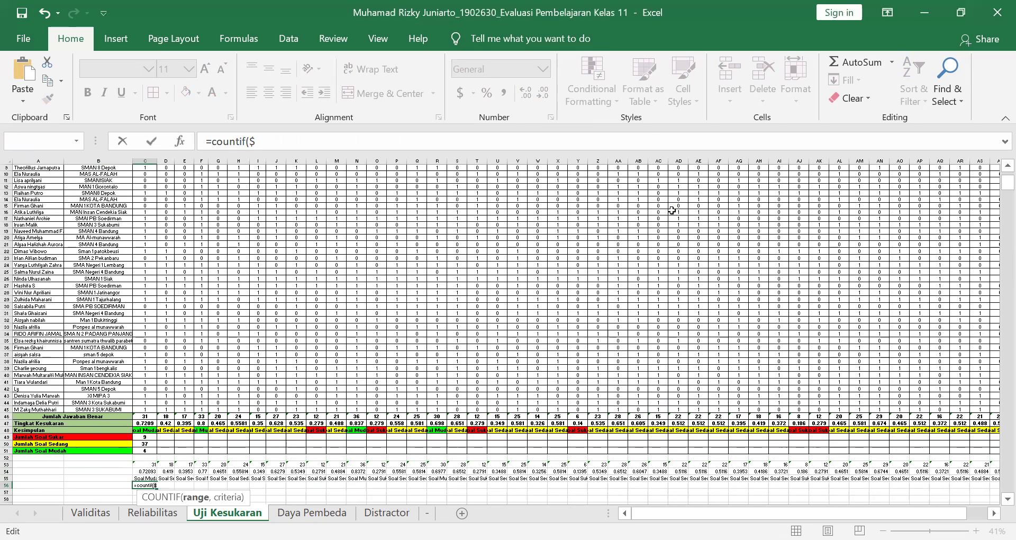
Complete the C56 formula as =COUNTIF($C$55:$AZ$55,"Soal Sukar") to count the difficult items
{"action": "key", "text": "BackSpace"}
{"action": "type", "text": "C"}
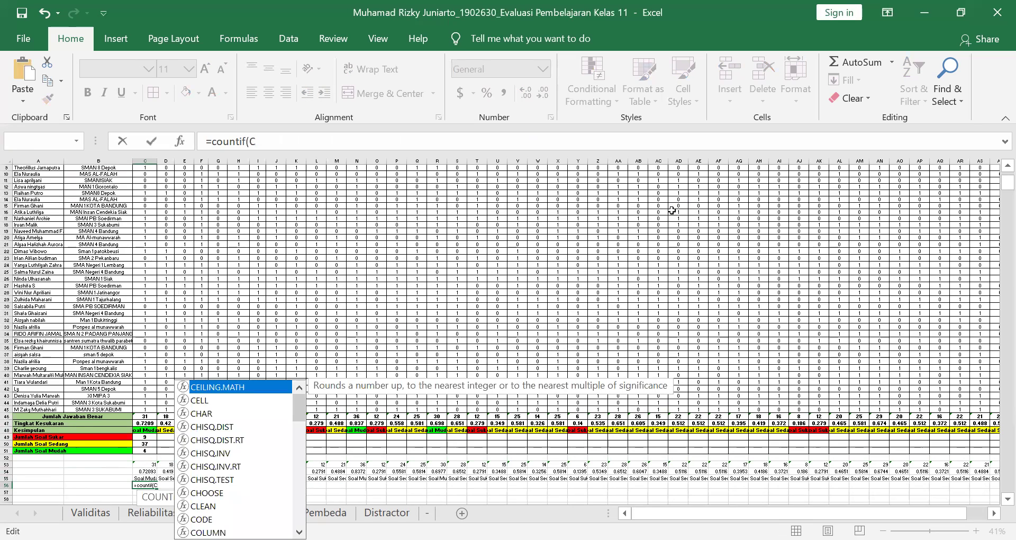
{"action": "key", "text": "BackSpace"}
{"action": "type", "text": "$C"}
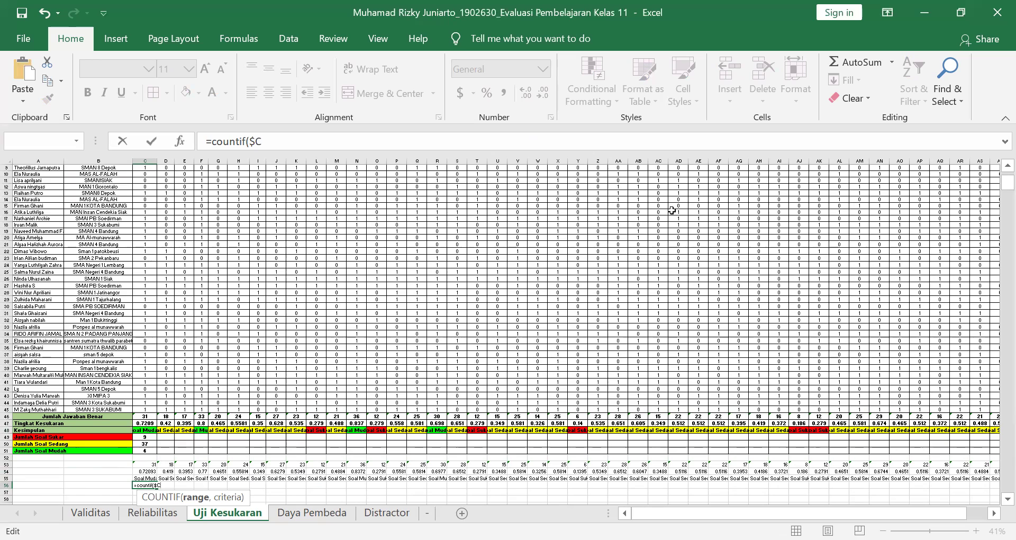
{"action": "type", "text": "$"}
{"action": "type", "text": "55"}
{"action": "type", "text": ";"}
{"action": "type", "text": "$AZ"}
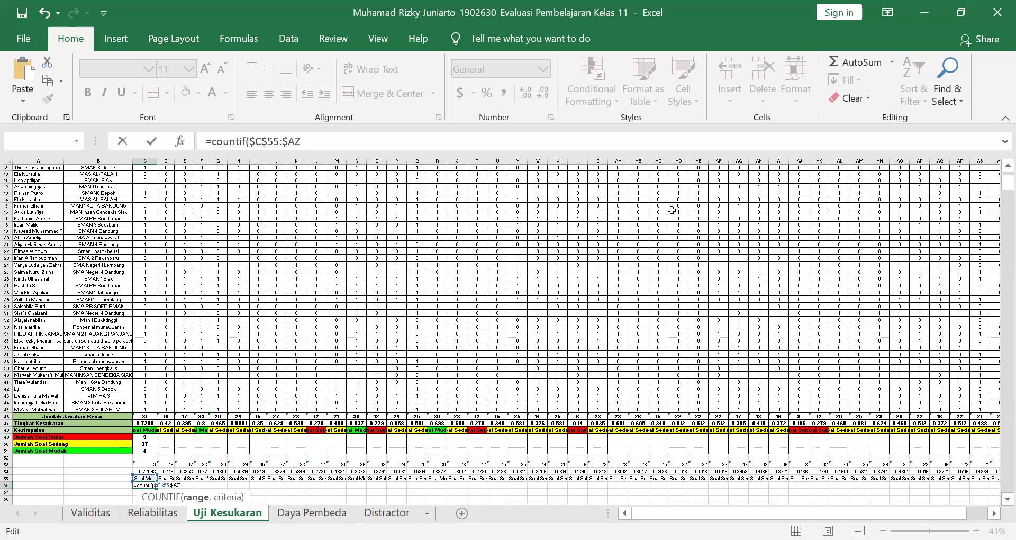
{"action": "type", "text": "$55"}
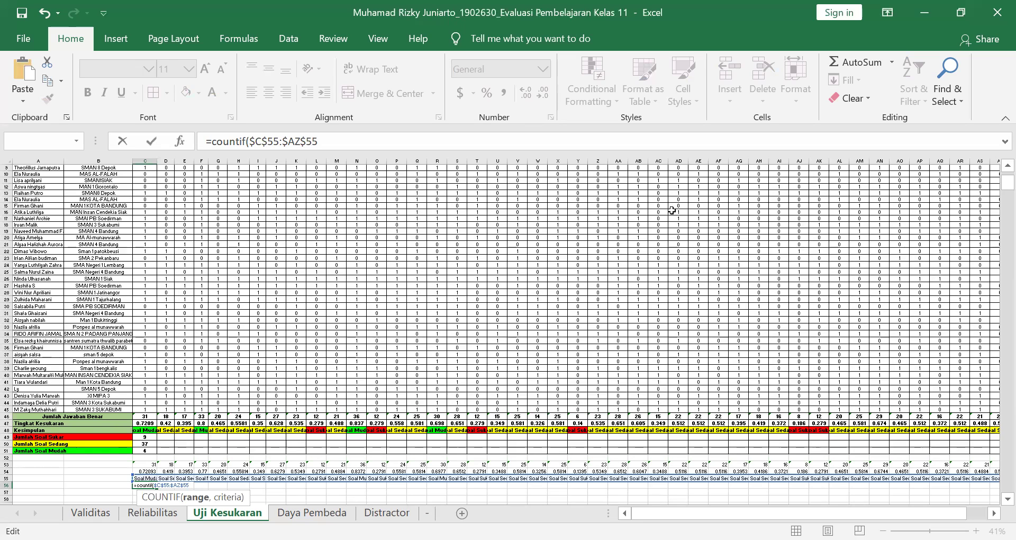
{"action": "type", "text": ",\"Soa"}
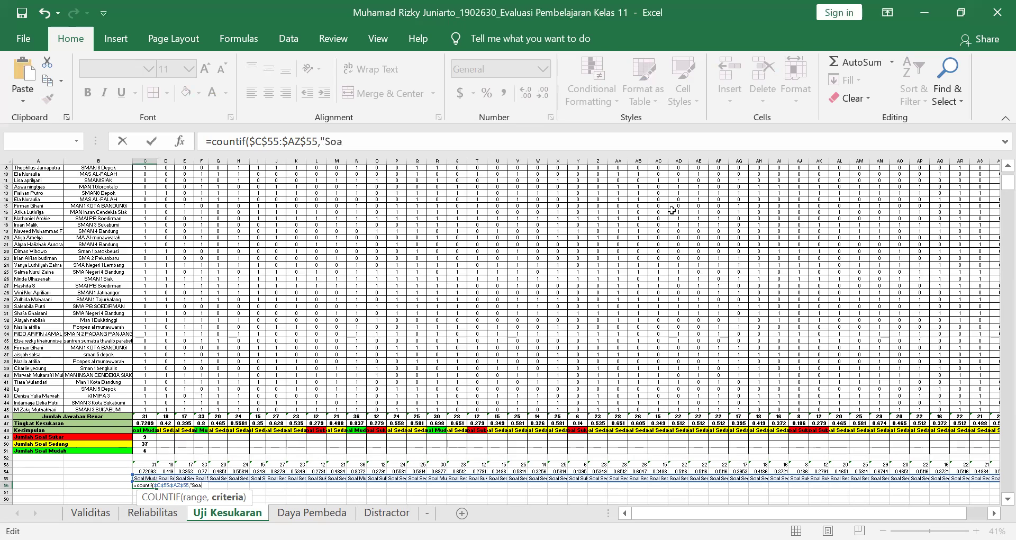
{"action": "type", "text": "l Sukar\")"}
{"action": "key", "text": "Return"}
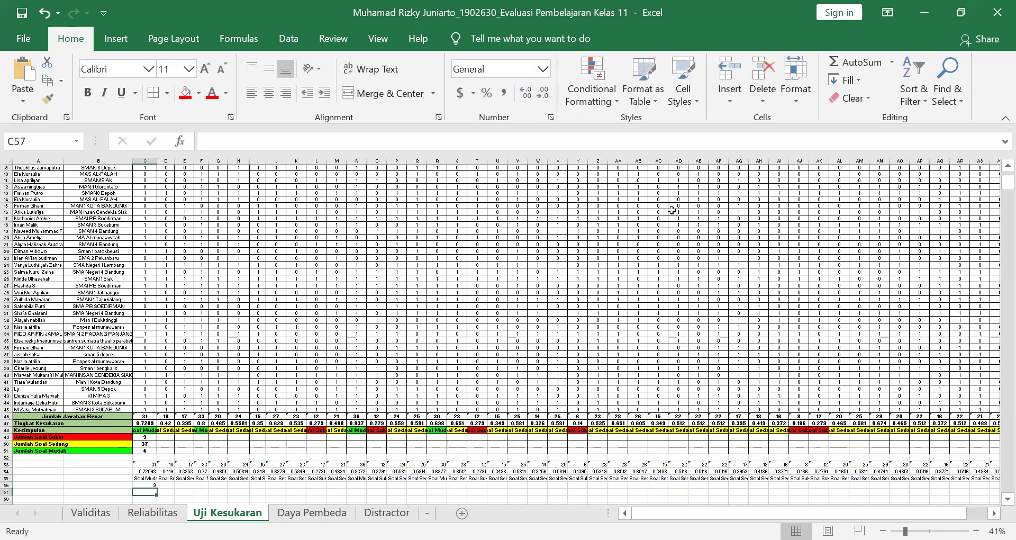
Label cells B56 to B58 as Soal Sukar, Soal Sedang and Soal Mudah
{"action": "key", "text": "Up"}
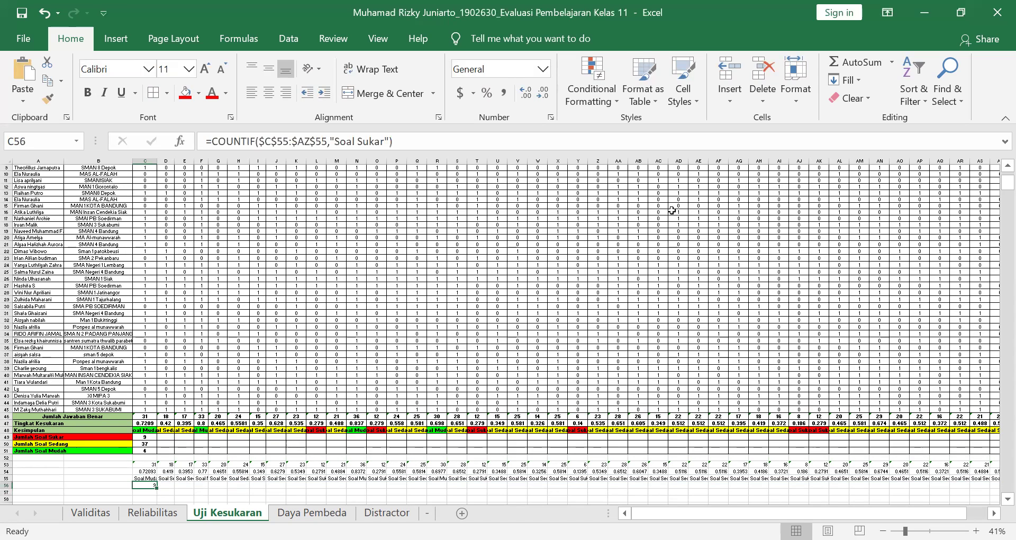
{"action": "key", "text": "Left"}
{"action": "type", "text": "Soal Suka"}
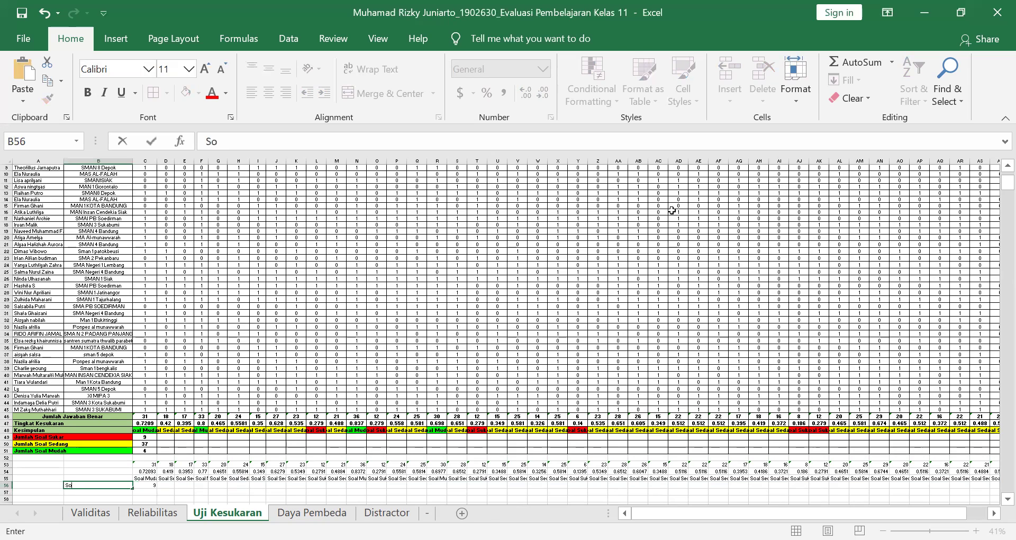
{"action": "key", "text": "Return"}
{"action": "type", "text": "Soal Sedang"}
{"action": "key", "text": "ctrl+Return"}
{"action": "key", "text": "Return"}
{"action": "type", "text": "Soal Mudah"}
{"action": "key", "text": "Tab"}
{"action": "key", "text": "Up"}
{"action": "key", "text": "Up"}
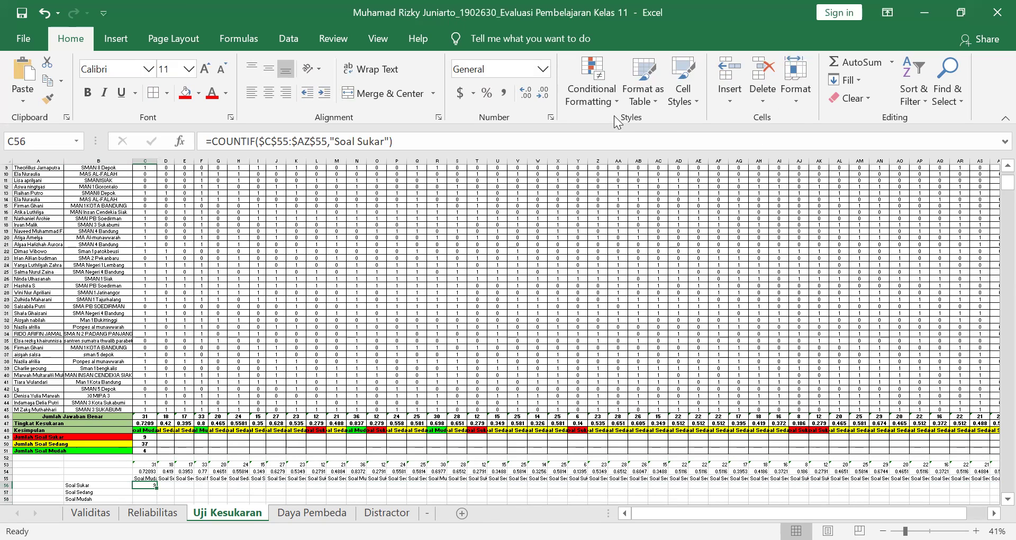
{"action": "left_click_drag", "start_coordinate": [409, 147], "coordinate": [193, 150]}
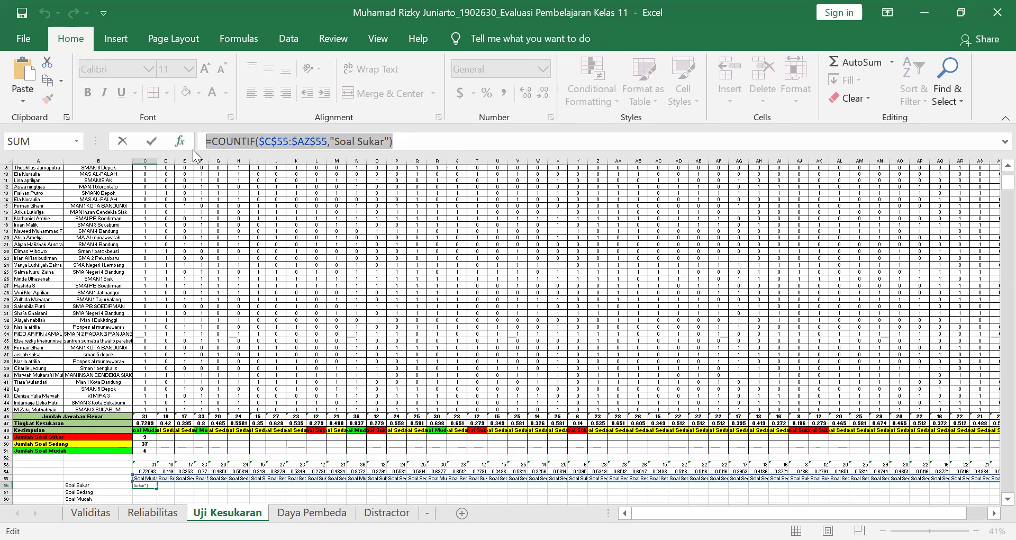
{"action": "type", "text": "="}
{"action": "left_click", "coordinate": [140, 492]}
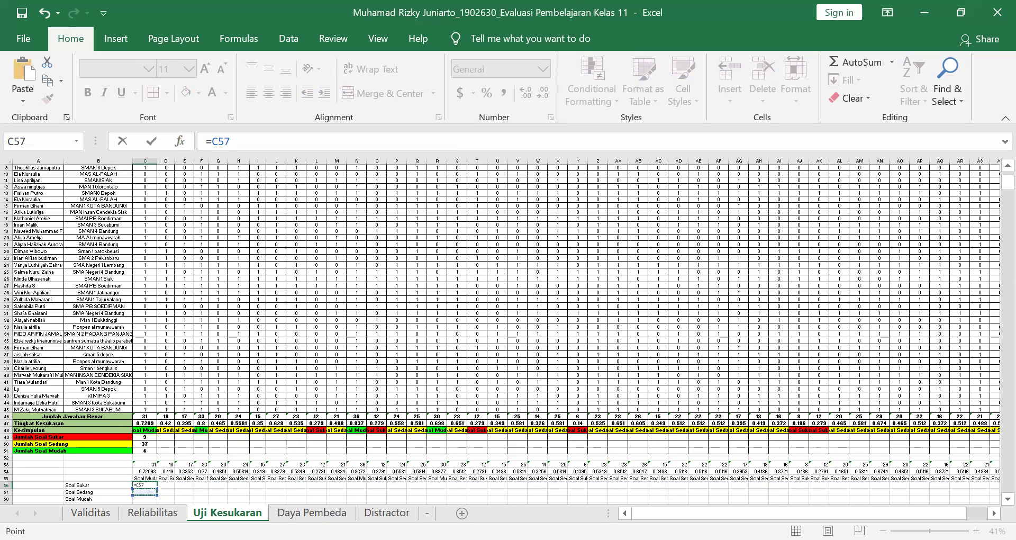
{"action": "left_click", "coordinate": [185, 478]}
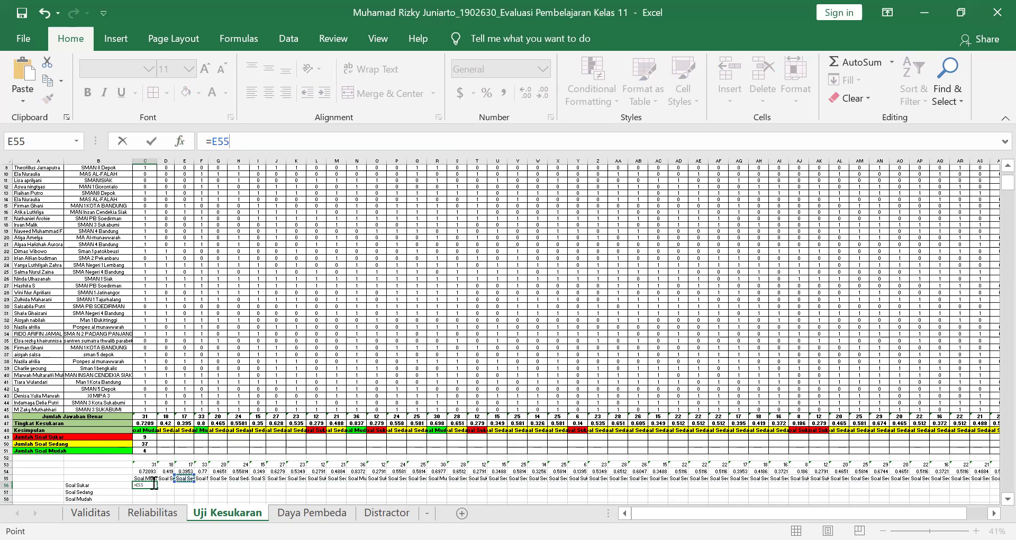
{"action": "double_click", "coordinate": [154, 483]}
{"action": "left_click", "coordinate": [154, 484]}
{"action": "double_click", "coordinate": [154, 483]}
{"action": "left_click", "coordinate": [154, 483]}
{"action": "double_click", "coordinate": [154, 484]}
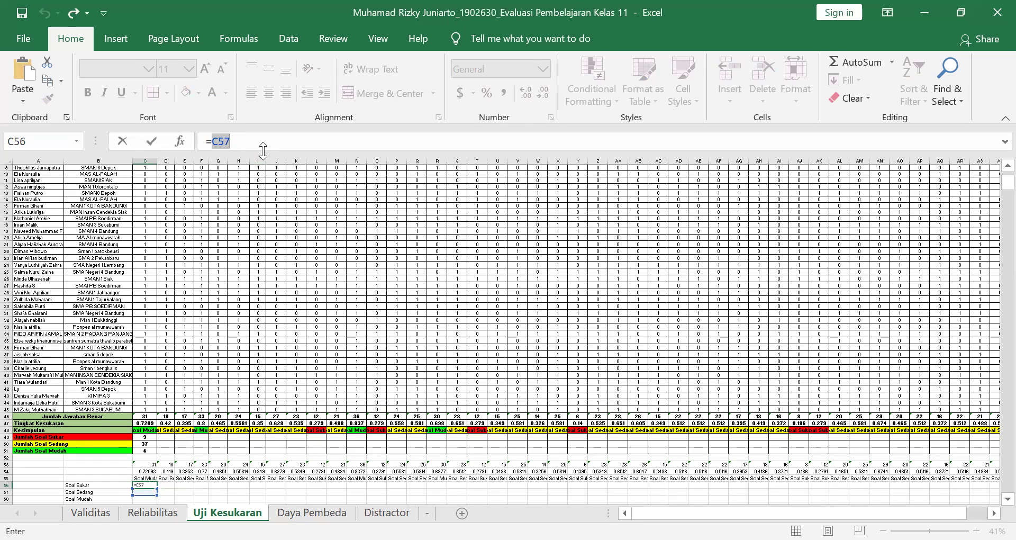
{"action": "key", "text": "BackSpace"}
{"action": "key", "text": "BackSpace"}
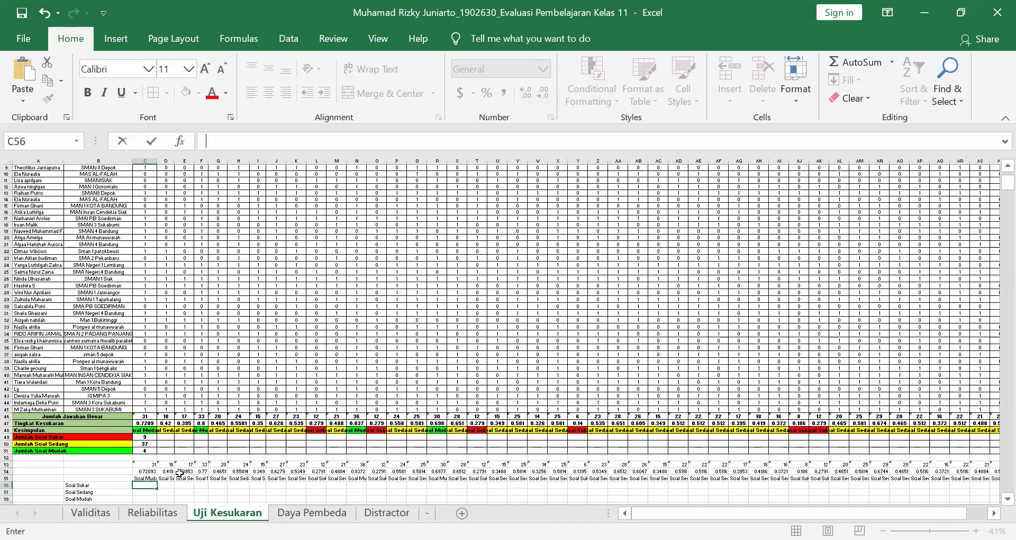
{"action": "key", "text": "Escape"}
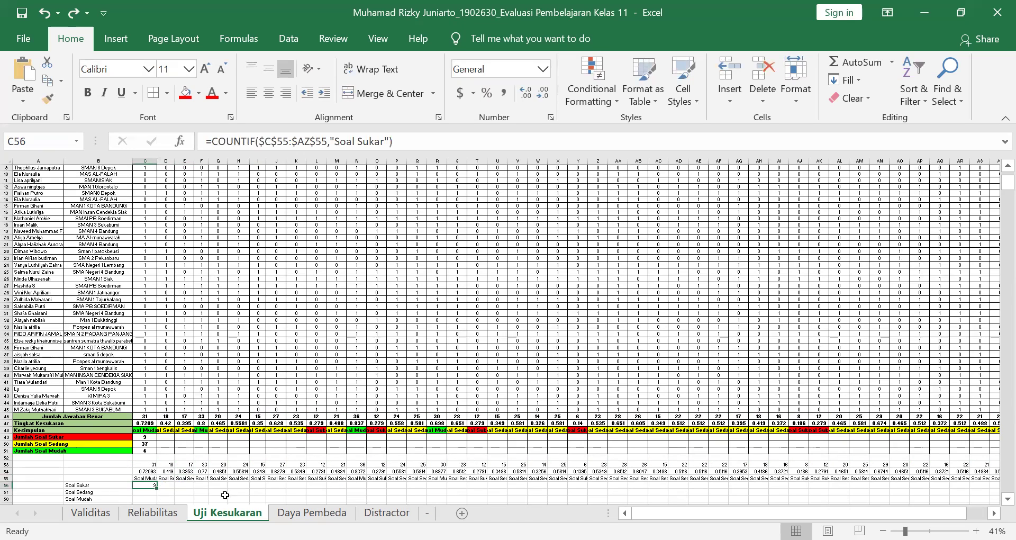
Copy the C56 formula into C57 and change its criterion to "Soal Sedang" to count the medium items
{"action": "left_click_drag", "start_coordinate": [449, 141], "coordinate": [176, 152]}
{"action": "key", "text": "ctrl+c"}
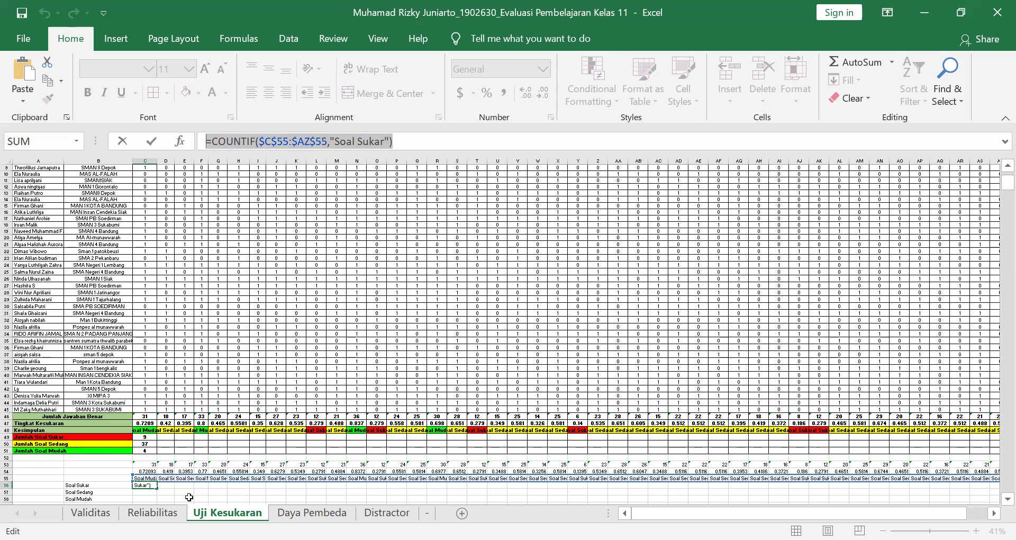
{"action": "left_click", "coordinate": [439, 142]}
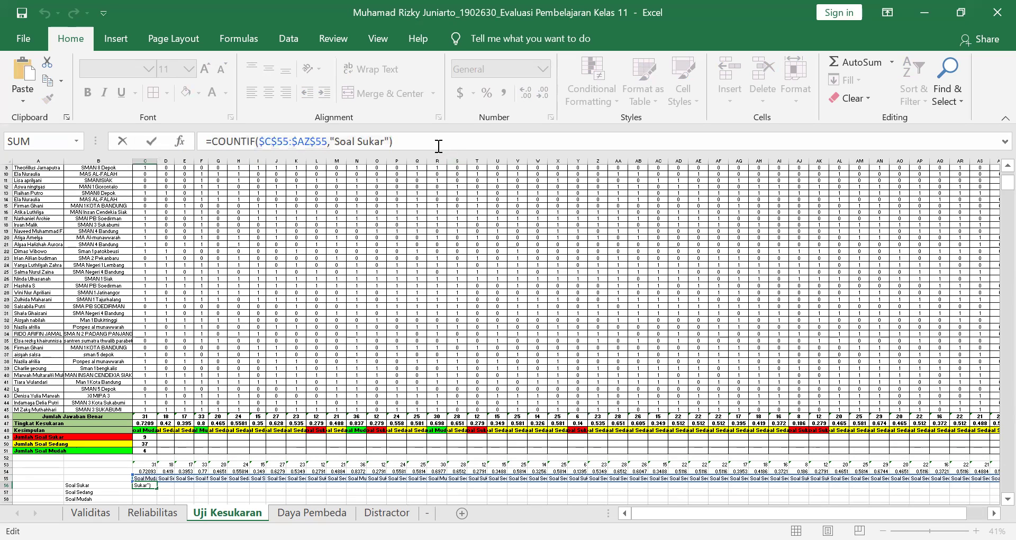
{"action": "left_click", "coordinate": [273, 492]}
{"action": "left_click", "coordinate": [152, 492]}
{"action": "key", "text": "ctrl+v"}
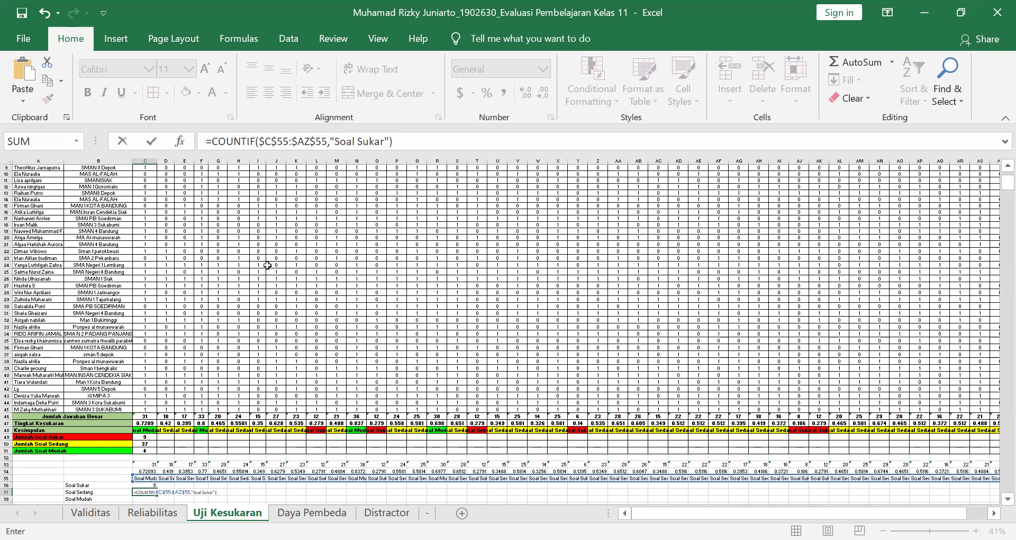
{"action": "left_click", "coordinate": [384, 142]}
{"action": "key", "text": "BackSpace"}
{"action": "key", "text": "BackSpace"}
{"action": "key", "text": "BackSpace"}
{"action": "key", "text": "BackSpace"}
{"action": "type", "text": "edan"}
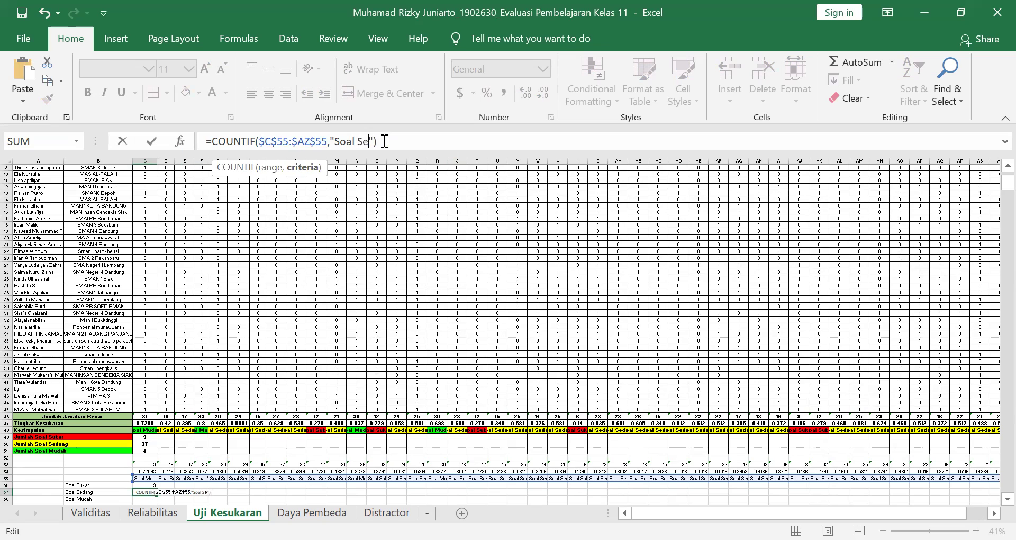
{"action": "type", "text": "g"}
{"action": "key", "text": "Return"}
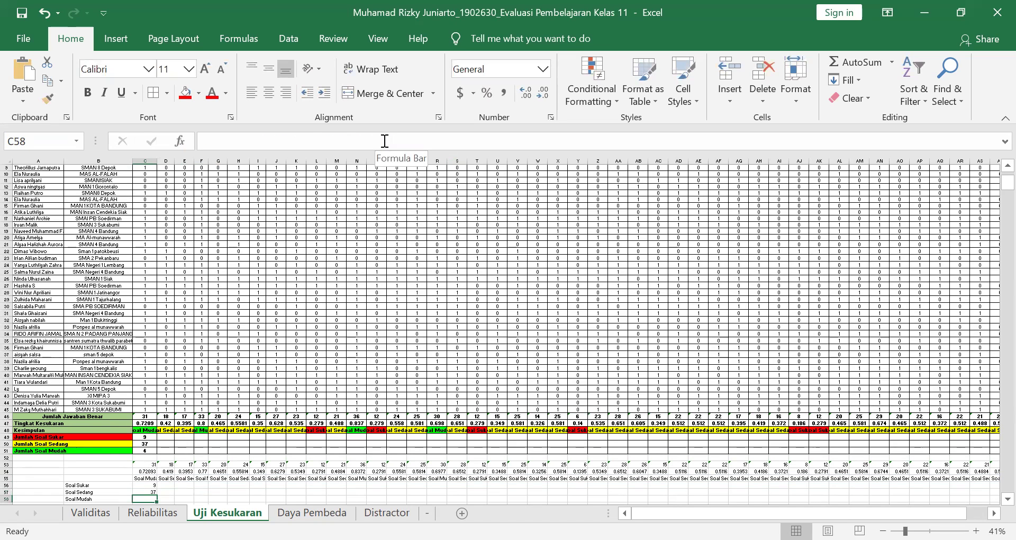
Paste the copied formula =COUNTIF($C$55:$AZ$55,"Soal Sukar") into C58
{"action": "left_click", "coordinate": [385, 141]}
{"action": "key", "text": "ctrl+v"}
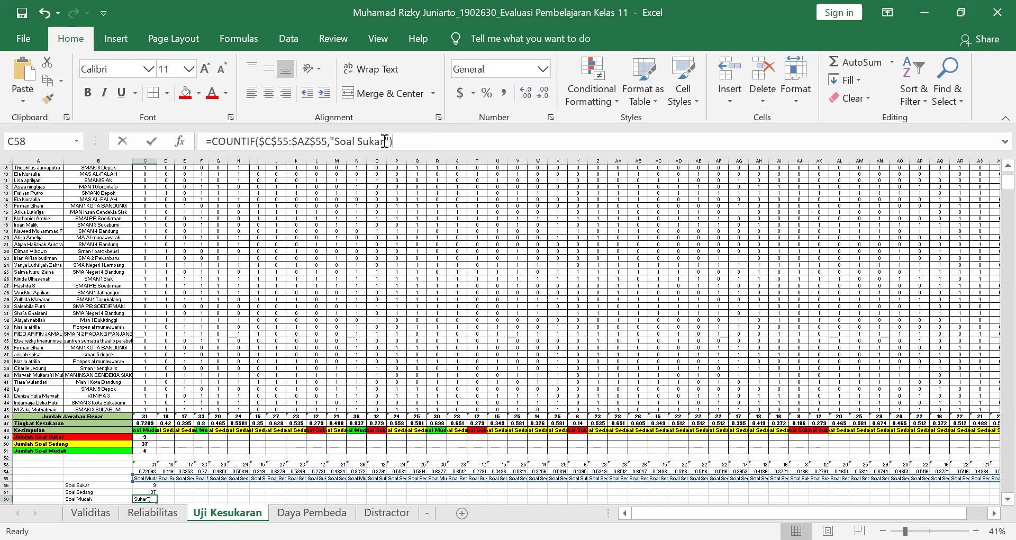
{"action": "key", "text": "BackSpace"}
{"action": "key", "text": "BackSpace"}
{"action": "key", "text": "BackSpace"}
{"action": "type", "text": "lit"}
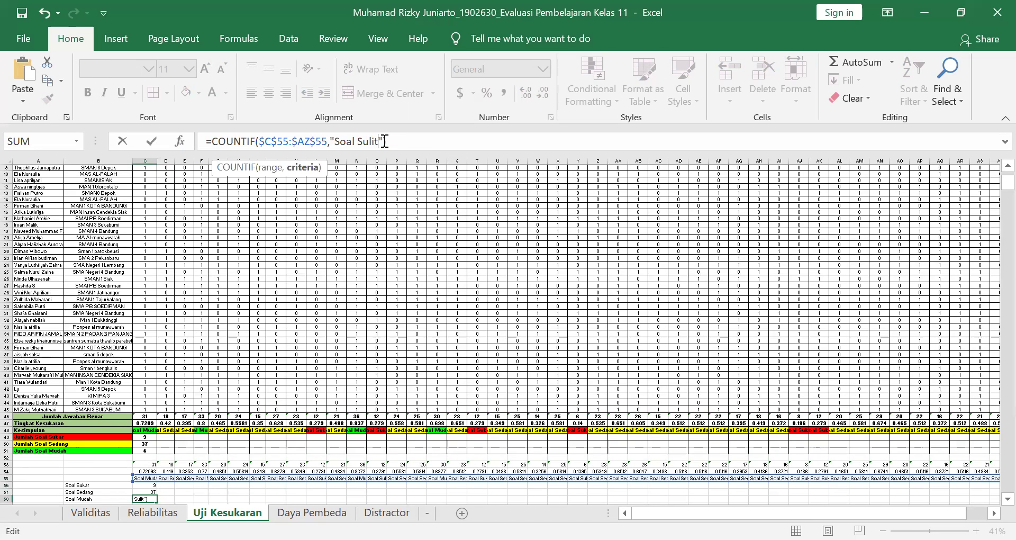
{"action": "key", "text": "Return"}
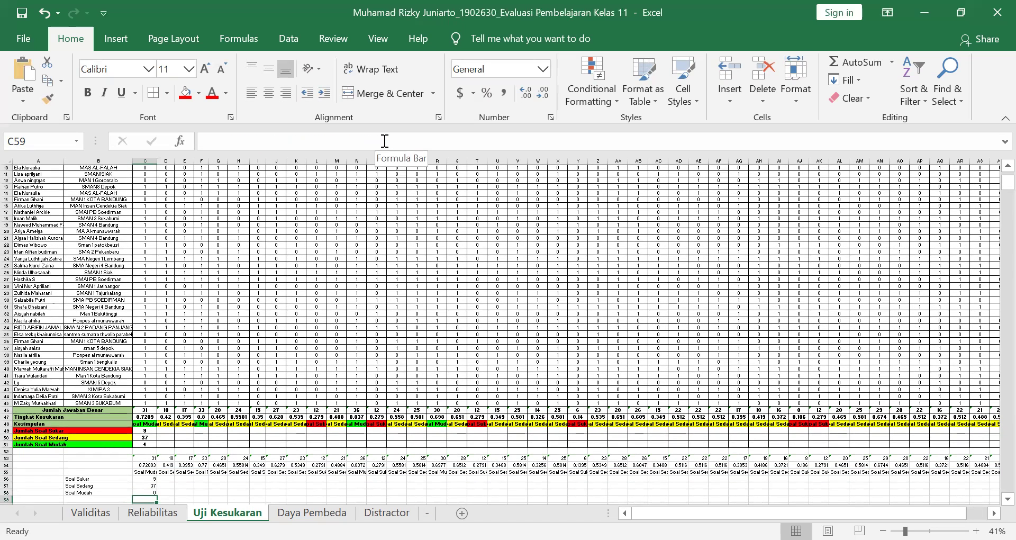
{"action": "key", "text": "ctrl+z"}
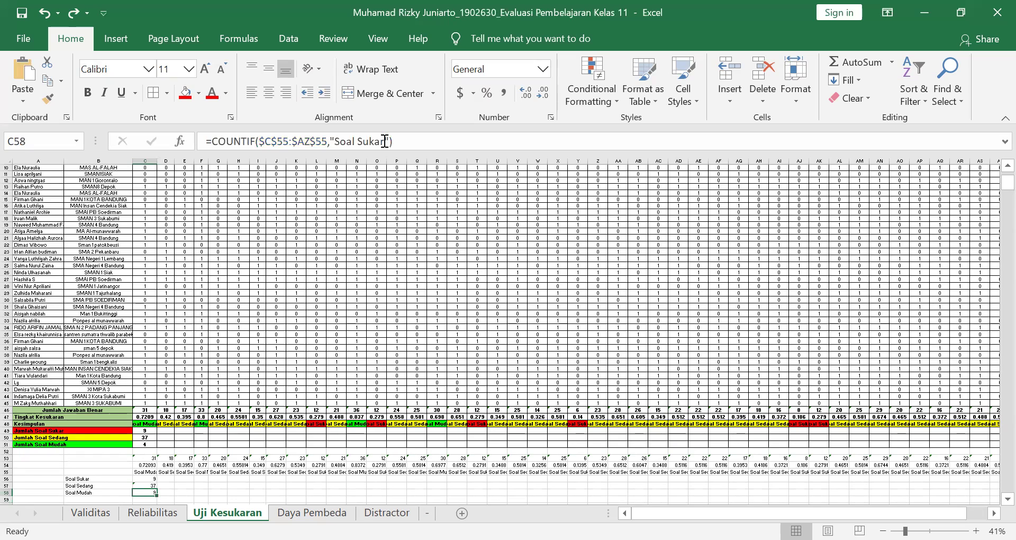
Change the criterion of the COUNTIF formula in C58 to "Soal Mudah" to count the easy items
{"action": "left_click", "coordinate": [385, 141]}
{"action": "key", "text": "BackSpace"}
{"action": "key", "text": "BackSpace"}
{"action": "key", "text": "BackSpace"}
{"action": "key", "text": "BackSpace"}
{"action": "key", "text": "BackSpace"}
{"action": "type", "text": "Mudah"}
{"action": "key", "text": "Return"}
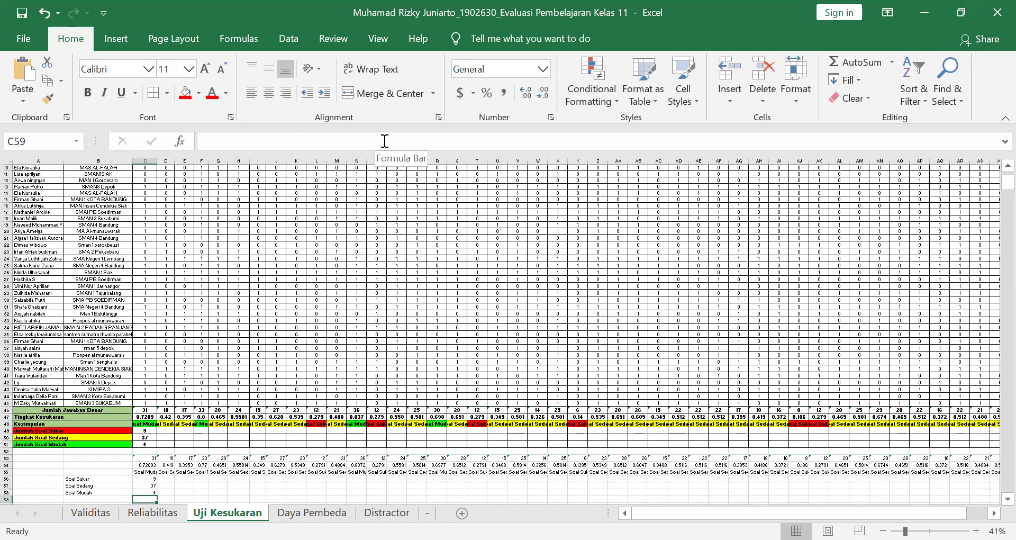
Check the original item counts and formulas from C49 downward against the recalculated rows beneath them
{"action": "left_click", "coordinate": [137, 431]}
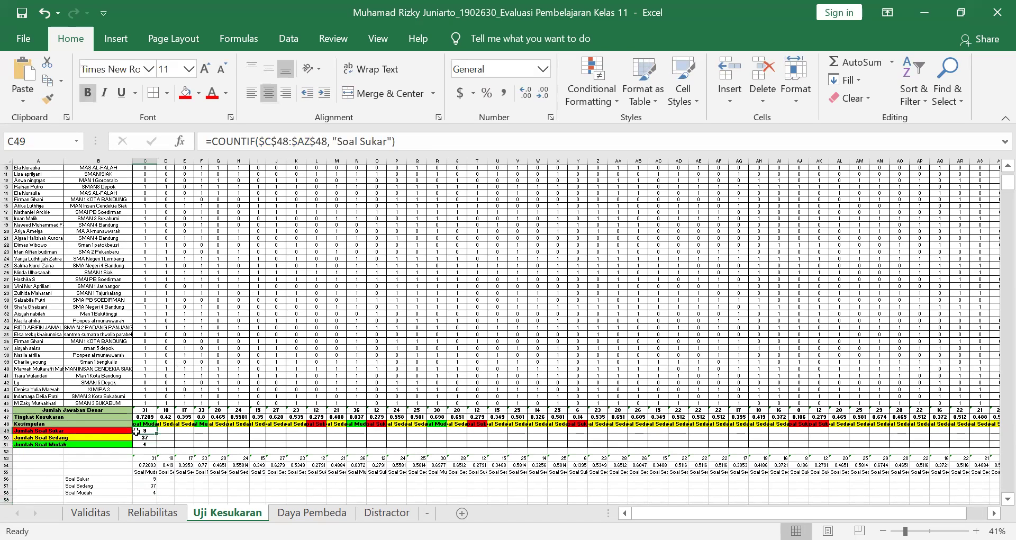
{"action": "key", "text": "Down"}
{"action": "key", "text": "Down"}
{"action": "key", "text": "Down"}
{"action": "key", "text": "Down"}
{"action": "key", "text": "Down"}
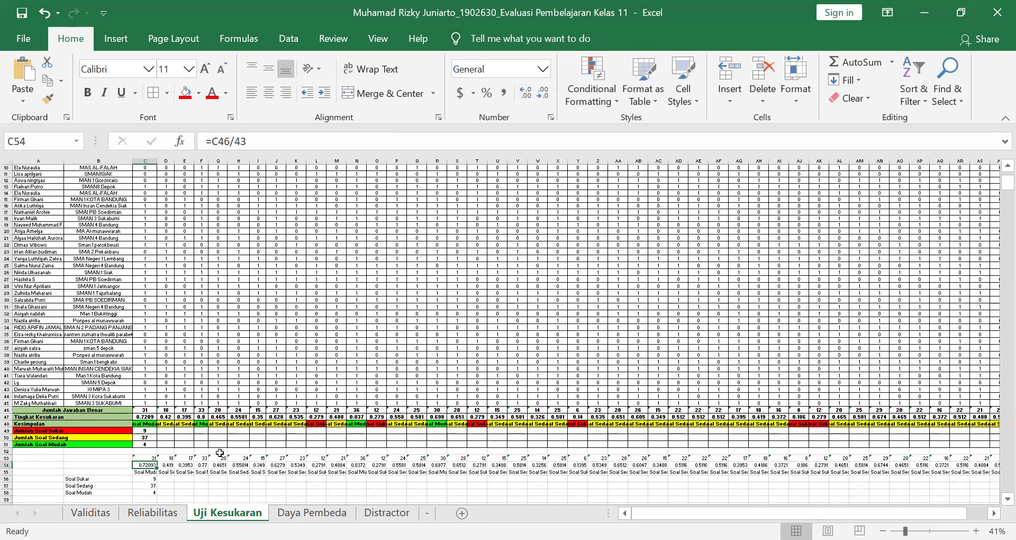
Switch to the Daya Pembeda sheet and review its respondent table from the result rows up to the headers
{"action": "left_click", "coordinate": [312, 512]}
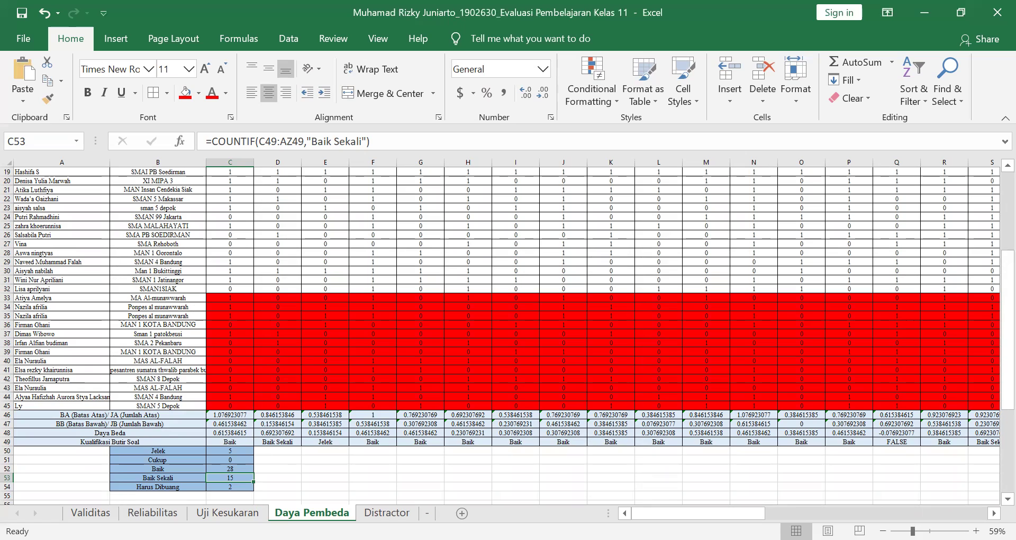
{"action": "left_click", "coordinate": [324, 407]}
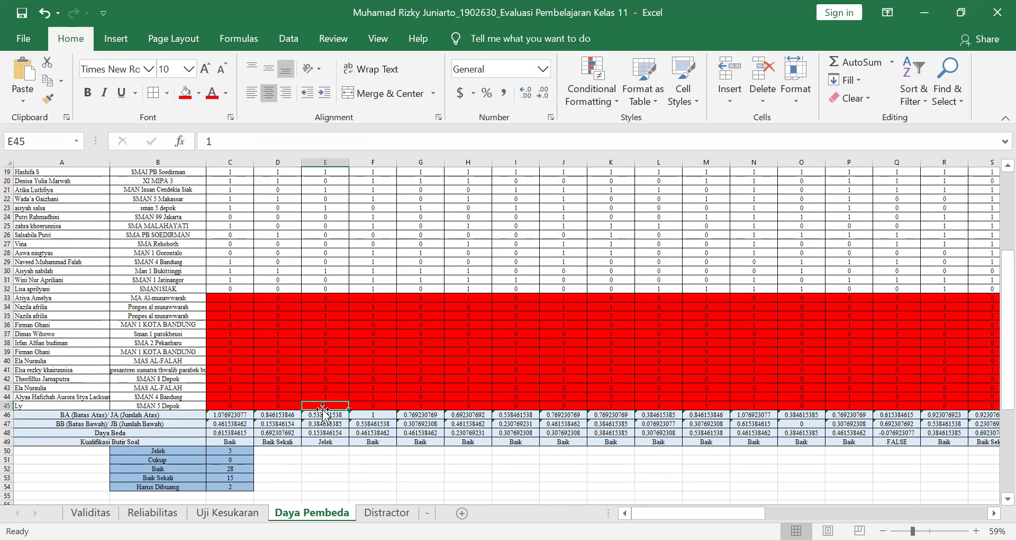
{"action": "key", "text": "Up"}
{"action": "key", "text": "Left"}
{"action": "key", "text": "Left"}
{"action": "key", "text": "Left"}
{"action": "key", "text": "Up"}
{"action": "key", "text": "Up"}
{"action": "key", "text": "Up"}
{"action": "key", "text": "Up"}
{"action": "key", "text": "Up"}
{"action": "key", "text": "Up"}
{"action": "key", "text": "Up"}
{"action": "key", "text": "Up"}
{"action": "key", "text": "Up"}
{"action": "key", "text": "Up"}
{"action": "key", "text": "Up"}
{"action": "key", "text": "Up"}
{"action": "key", "text": "Up"}
{"action": "key", "text": "Up"}
{"action": "key", "text": "Up"}
{"action": "key", "text": "Up"}
{"action": "key", "text": "Up"}
{"action": "key", "text": "Up"}
{"action": "key", "text": "Up"}
{"action": "key", "text": "Up"}
{"action": "key", "text": "Up"}
{"action": "key", "text": "Up"}
{"action": "key", "text": "Up"}
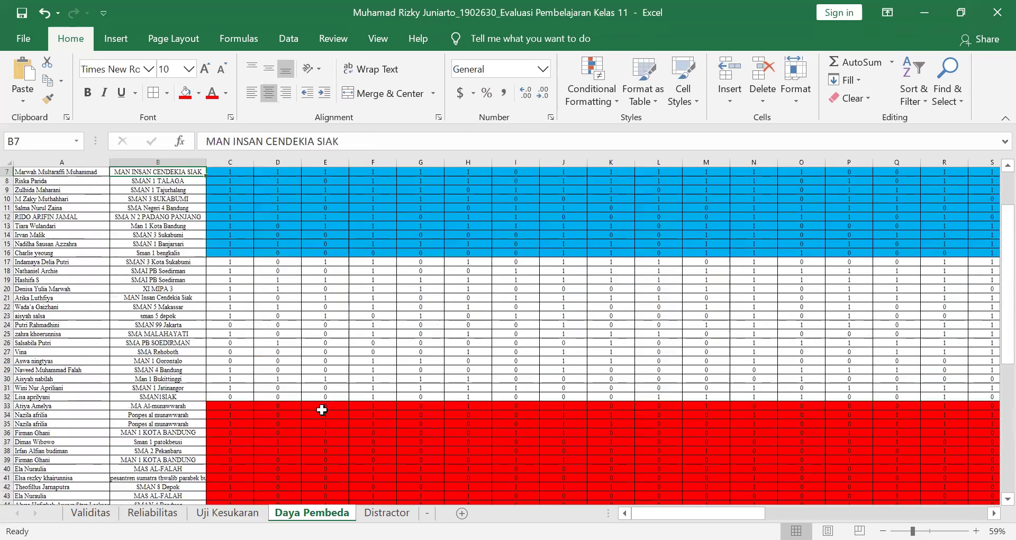
{"action": "key", "text": "Up"}
{"action": "key", "text": "Up"}
{"action": "key", "text": "Up"}
{"action": "key", "text": "Up"}
{"action": "key", "text": "Up"}
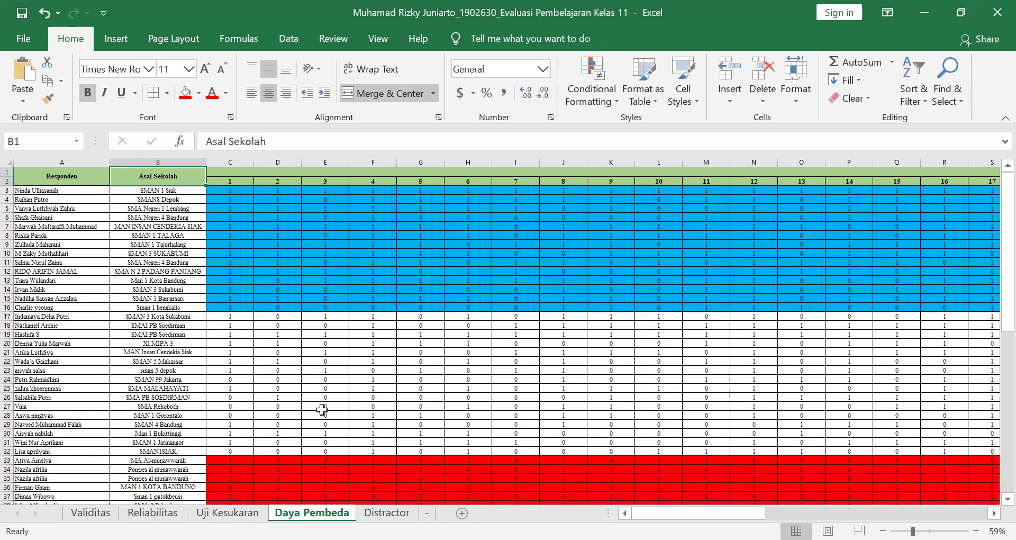
Examine item 1's scores from the blue upper group through the red lower group to the batas bawah formula in C47
{"action": "key", "text": "Down"}
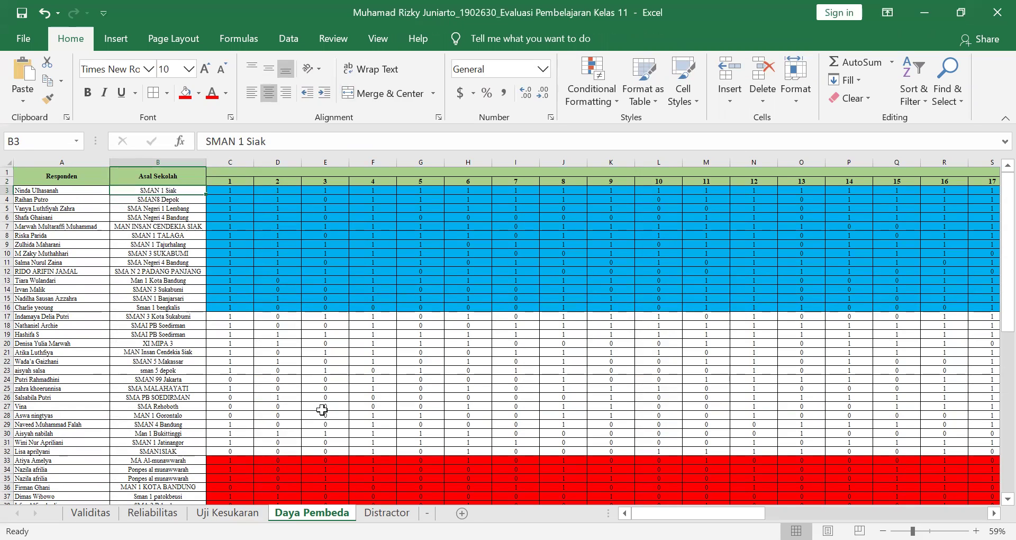
{"action": "key", "text": "Right"}
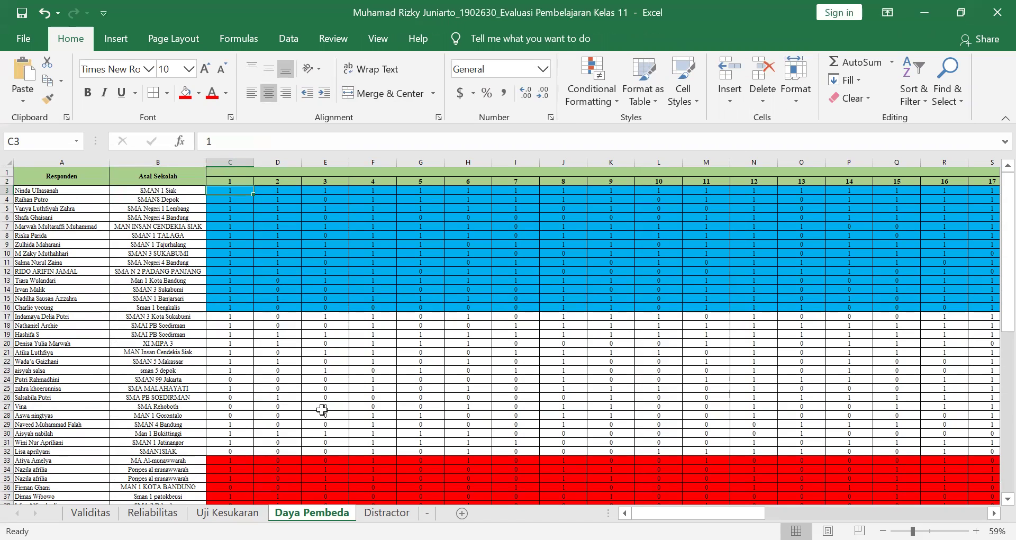
{"action": "key", "text": "Down"}
{"action": "key", "text": "Down"}
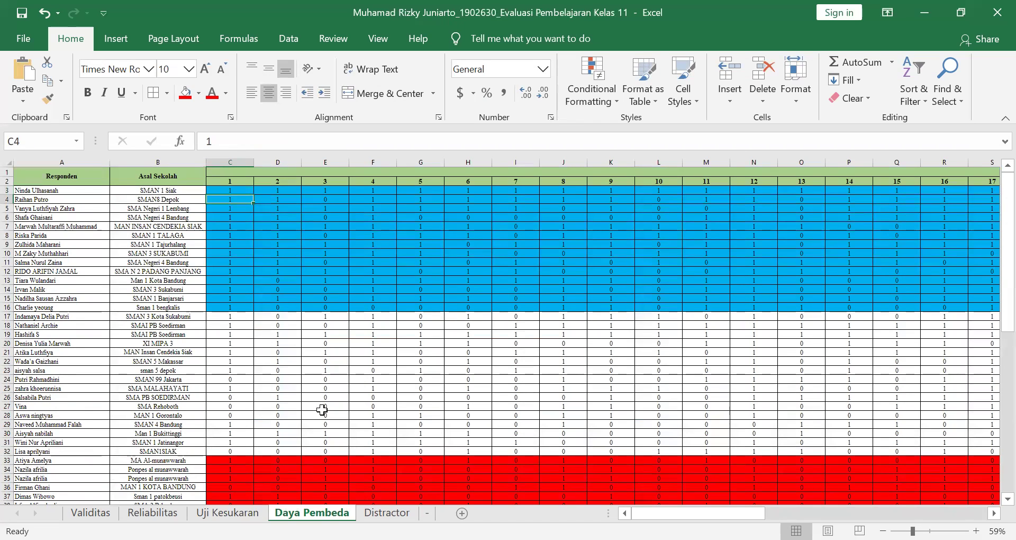
{"action": "key", "text": "Down"}
{"action": "key", "text": "Down"}
{"action": "key", "text": "Down"}
{"action": "key", "text": "Down"}
{"action": "key", "text": "Down"}
{"action": "key", "text": "Down"}
{"action": "key", "text": "Down"}
{"action": "key", "text": "Down"}
{"action": "key", "text": "Down"}
{"action": "key", "text": "Down"}
{"action": "key", "text": "Down"}
{"action": "key", "text": "Down"}
{"action": "key", "text": "Down"}
{"action": "key", "text": "Down"}
{"action": "key", "text": "Down"}
{"action": "key", "text": "Down"}
{"action": "key", "text": "Down"}
{"action": "key", "text": "Down"}
{"action": "key", "text": "Down"}
{"action": "key", "text": "Down"}
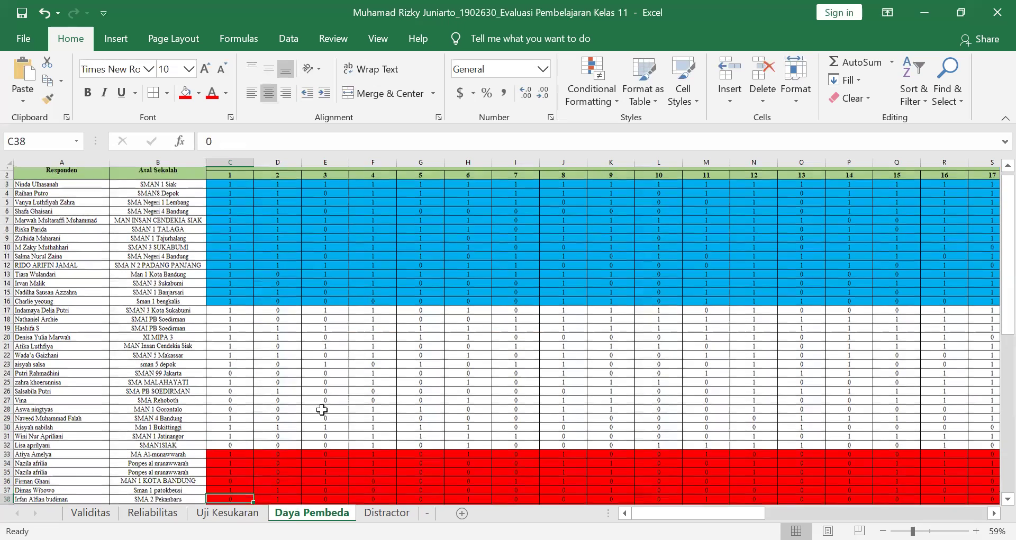
{"action": "key", "text": "Down"}
{"action": "key", "text": "Down"}
{"action": "key", "text": "Down"}
{"action": "key", "text": "Down"}
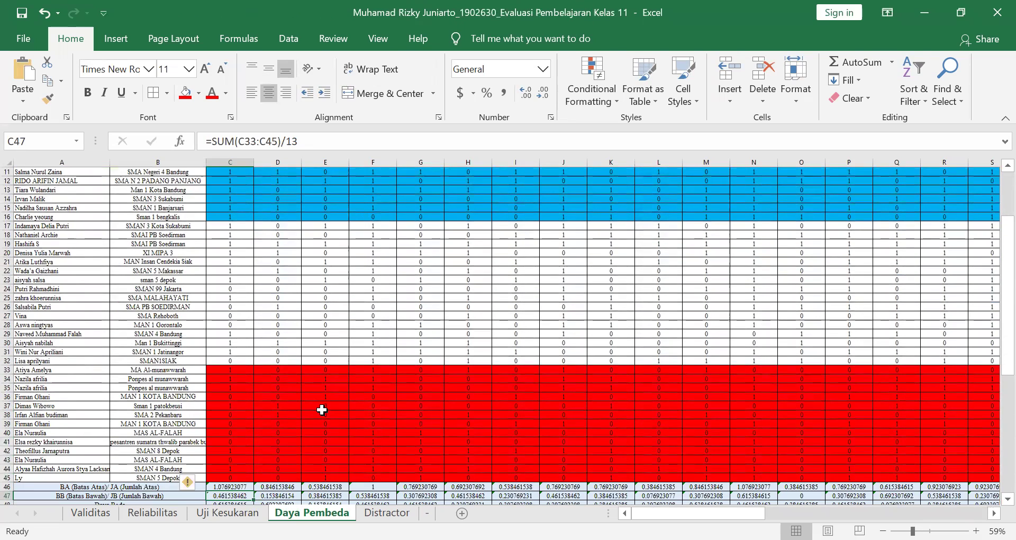
Examine the extent of the red lower group for item 1, back up to its first respondent in row 33
{"action": "key", "text": "Up"}
{"action": "key", "text": "Up"}
{"action": "key", "text": "Up"}
{"action": "key", "text": "Up"}
{"action": "key", "text": "Up"}
{"action": "key", "text": "Up"}
{"action": "key", "text": "Up"}
{"action": "key", "text": "Up"}
{"action": "key", "text": "Up"}
{"action": "key", "text": "Up"}
{"action": "key", "text": "Up"}
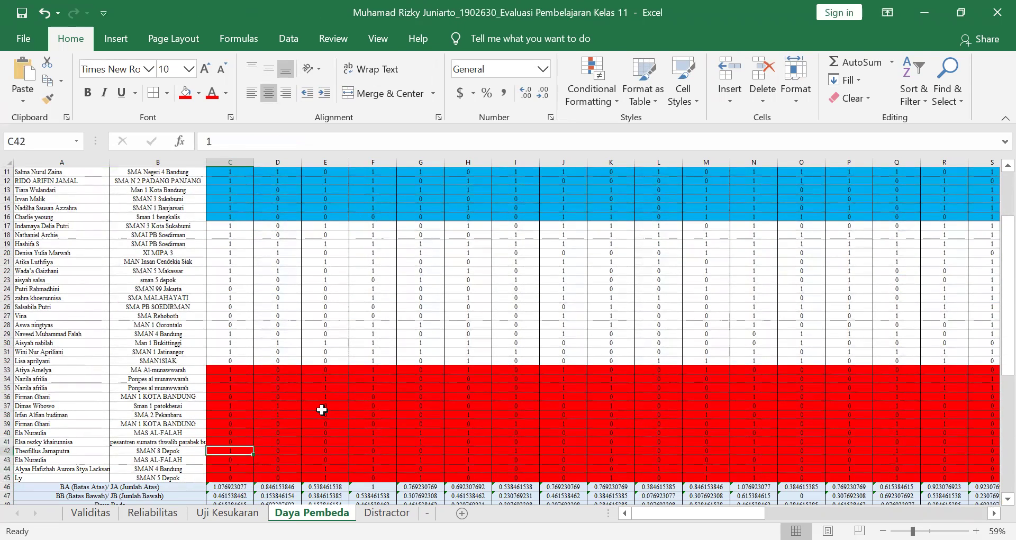
{"action": "key", "text": "Up"}
{"action": "key", "text": "Up"}
{"action": "key", "text": "Up"}
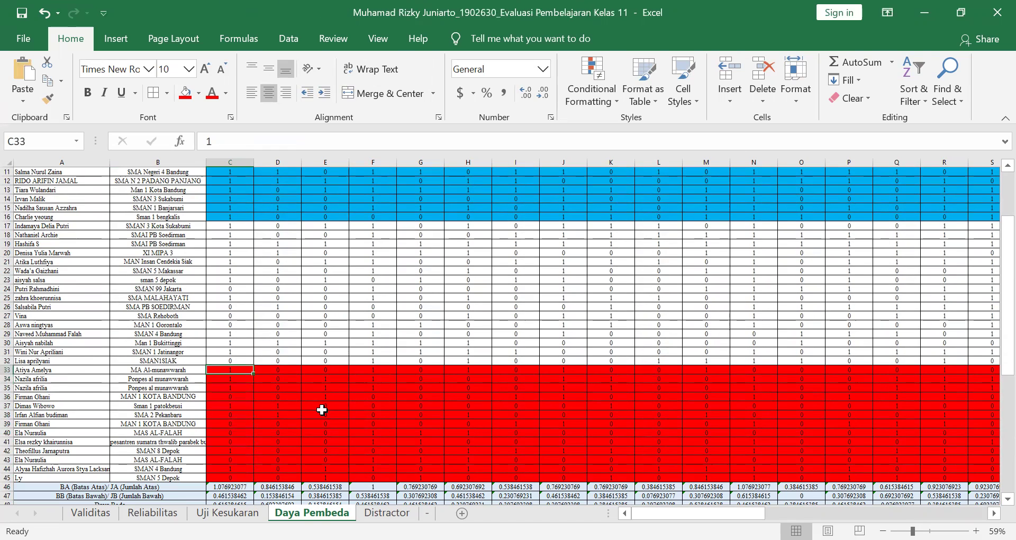
Review the lower group's item 1 scores and the result rows below, down to the Jelek count formula in C50
{"action": "key", "text": "Down"}
{"action": "key", "text": "Down"}
{"action": "key", "text": "Down"}
{"action": "key", "text": "Down"}
{"action": "key", "text": "Down"}
{"action": "key", "text": "Down"}
{"action": "key", "text": "Down"}
{"action": "key", "text": "Down"}
{"action": "key", "text": "Down"}
{"action": "key", "text": "Down"}
{"action": "key", "text": "Down"}
{"action": "key", "text": "Down"}
{"action": "key", "text": "Down"}
{"action": "key", "text": "Down"}
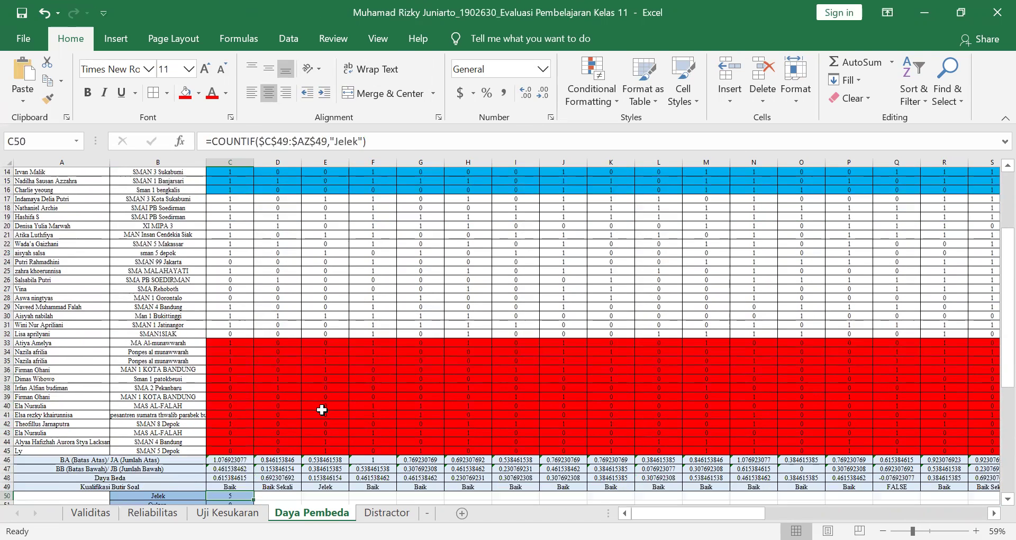
Inspect the BA (Batas Atas)/ JA (Jumlah Atas) row label and its formula for item 1 in C46
{"action": "key", "text": "Up"}
{"action": "key", "text": "Up"}
{"action": "key", "text": "Up"}
{"action": "key", "text": "Left"}
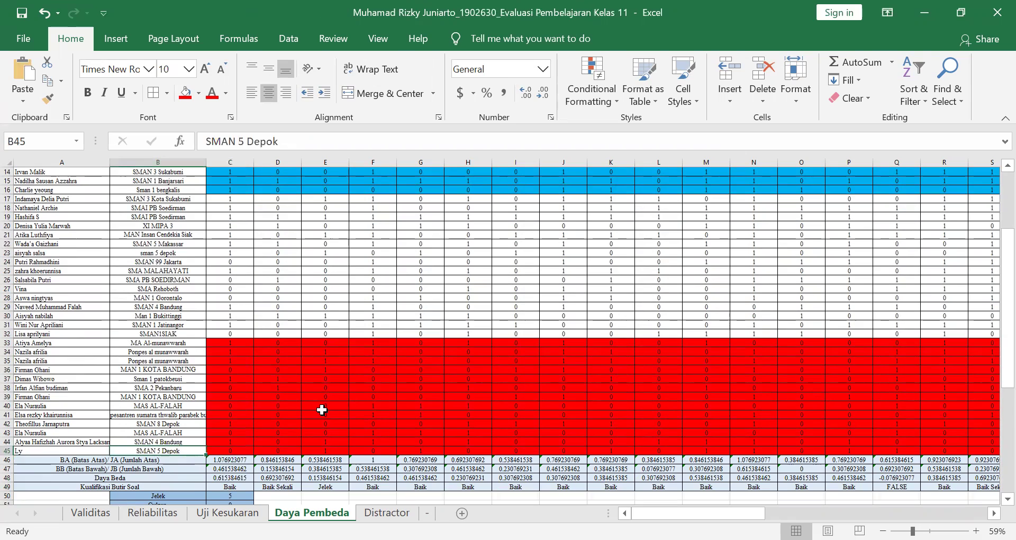
{"action": "key", "text": "Down"}
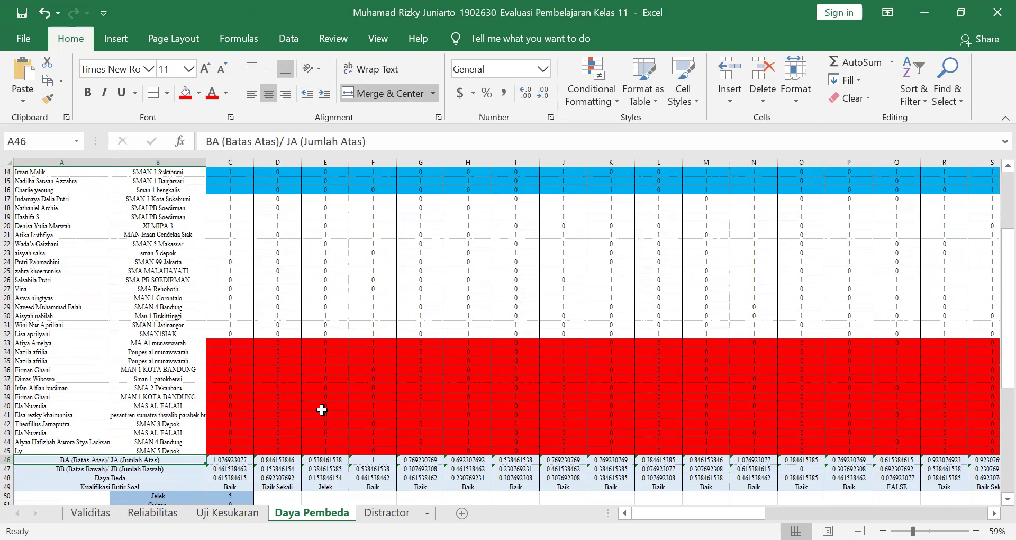
{"action": "key", "text": "Up"}
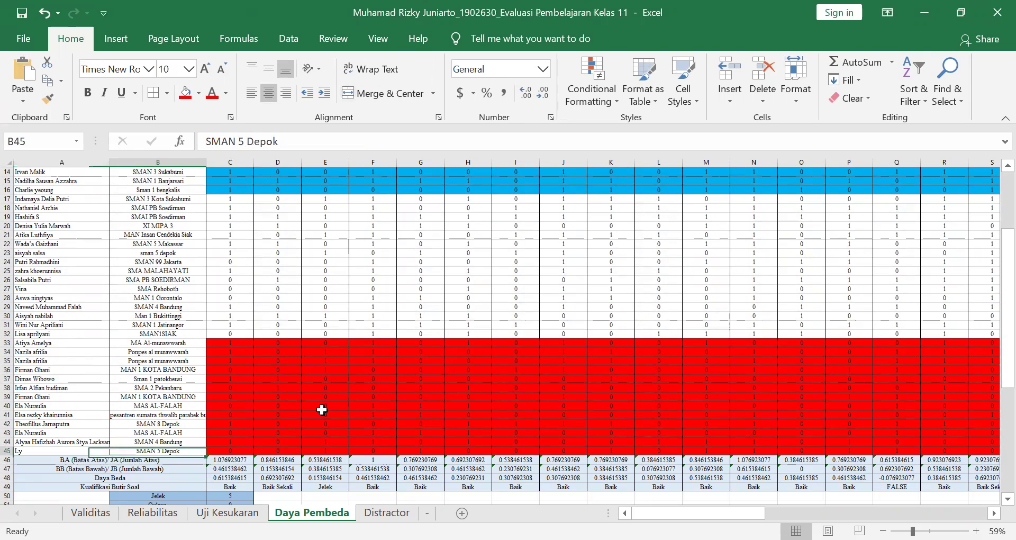
{"action": "key", "text": "Right"}
{"action": "key", "text": "Down"}
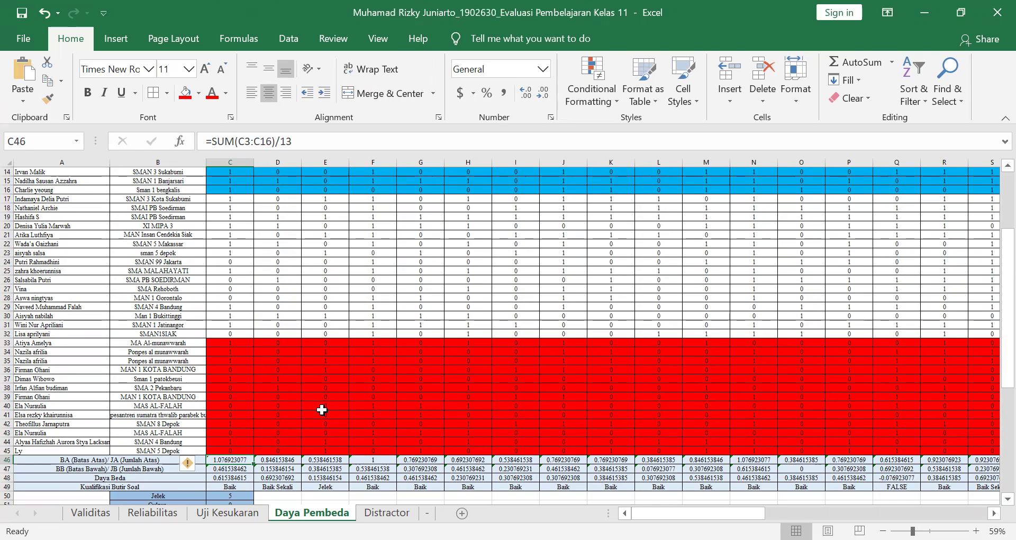
Try computing item 1's batas atas proportion in C56 by summing C3:C45 for a division by 13, and undo the entry
{"action": "key", "text": "Down"}
{"action": "key", "text": "Down"}
{"action": "key", "text": "Down"}
{"action": "key", "text": "Down"}
{"action": "key", "text": "Down"}
{"action": "key", "text": "Down"}
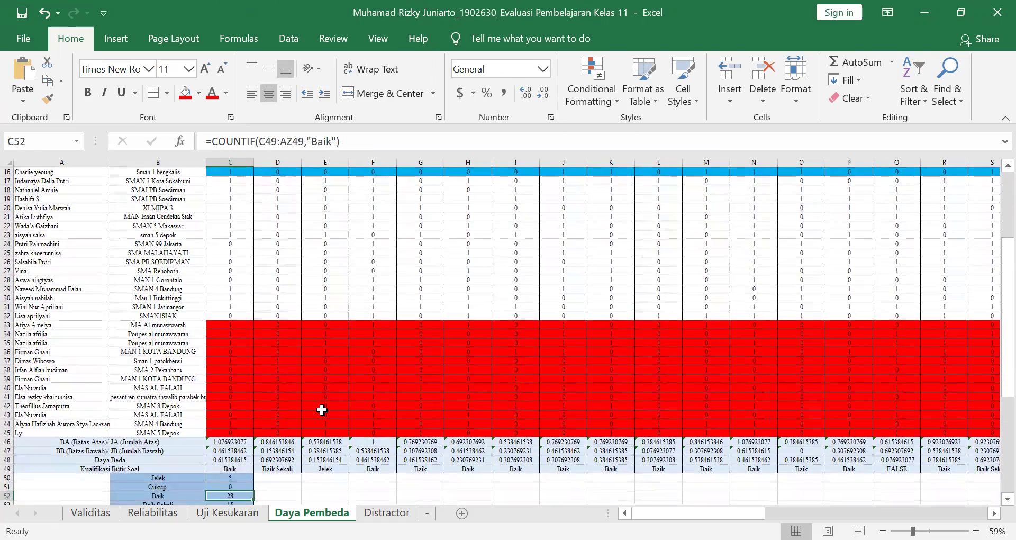
{"action": "key", "text": "Down"}
{"action": "key", "text": "Down"}
{"action": "key", "text": "Down"}
{"action": "key", "text": "Down"}
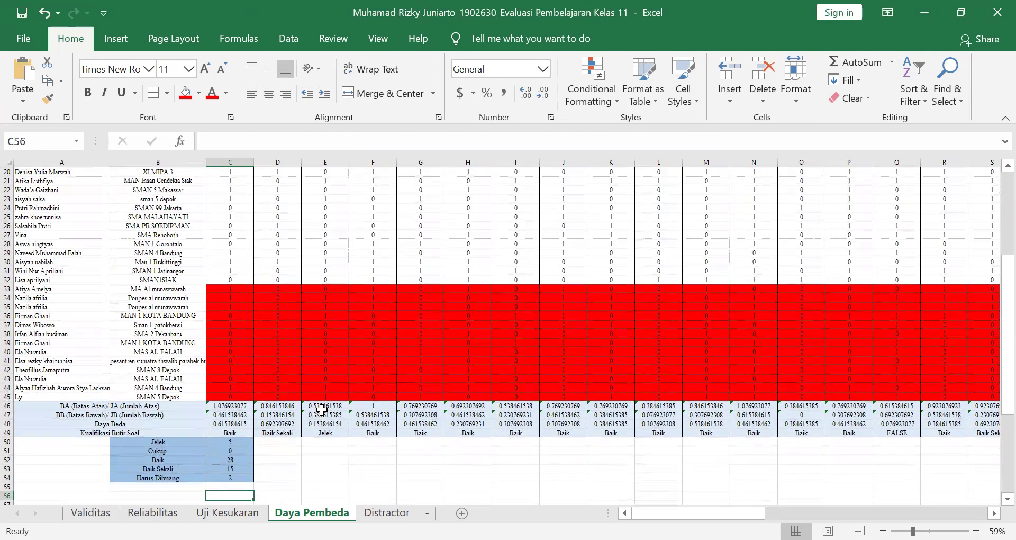
{"action": "type", "text": "=sum"}
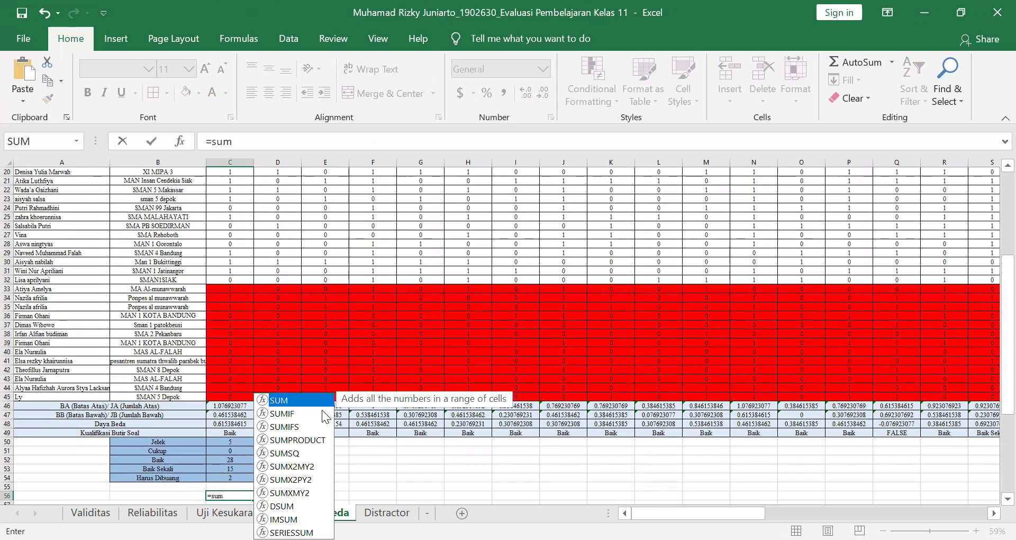
{"action": "type", "text": "("}
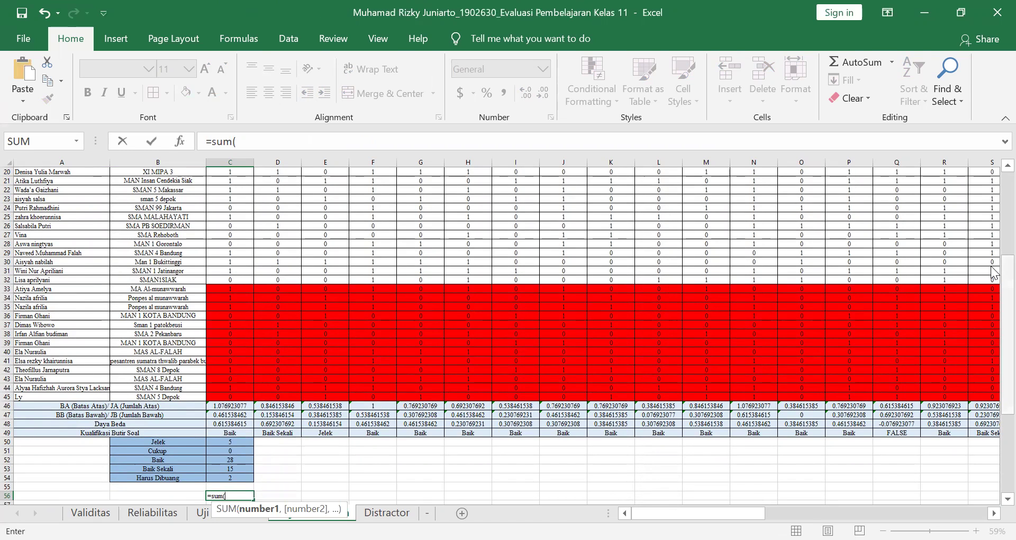
{"action": "scroll", "coordinate": [994, 272], "scroll_direction": "up", "scroll_amount": 6}
{"action": "left_click", "coordinate": [238, 190]}
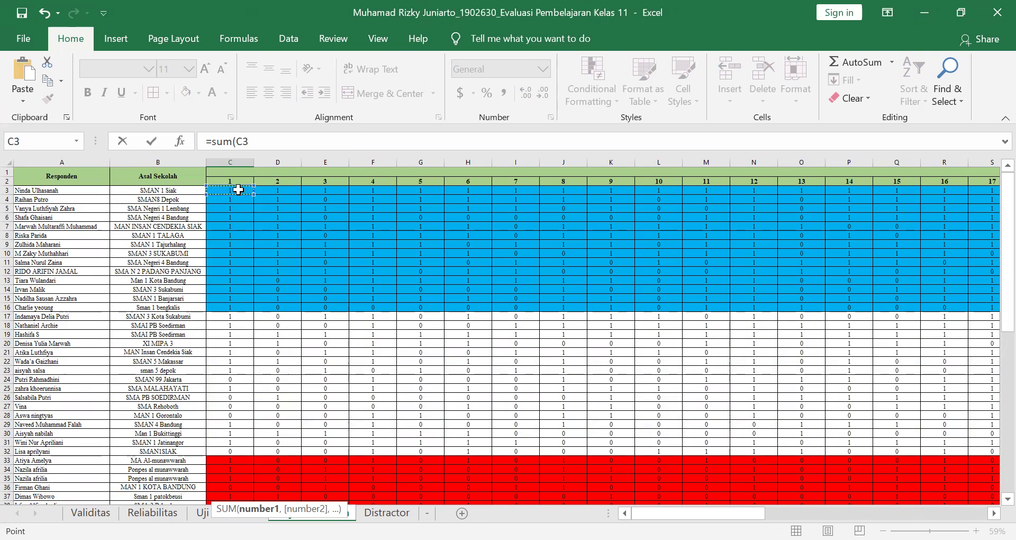
{"action": "key", "text": "ctrl+shift+Down"}
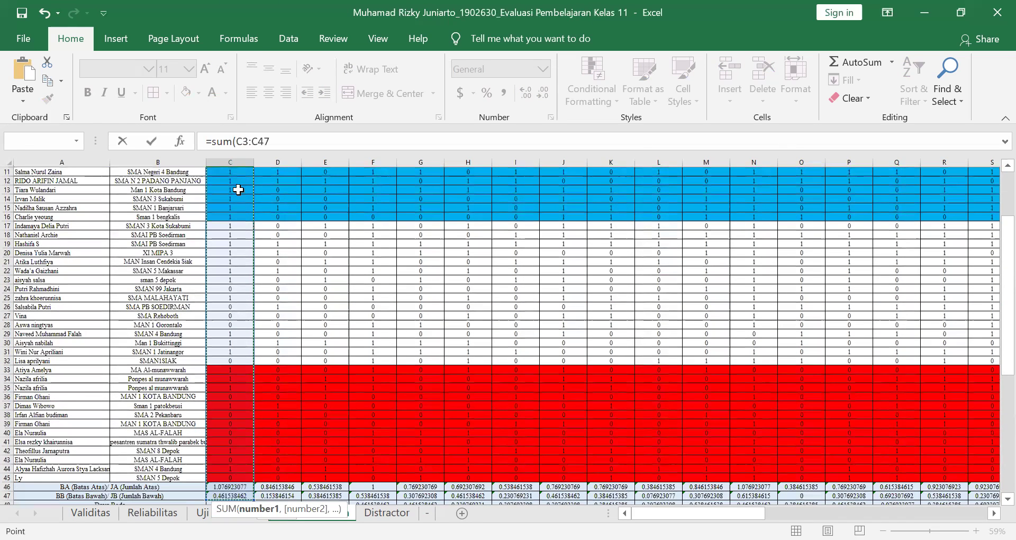
{"action": "key", "text": "shift+Up"}
{"action": "key", "text": "shift+Up"}
{"action": "type", "text": ")"}
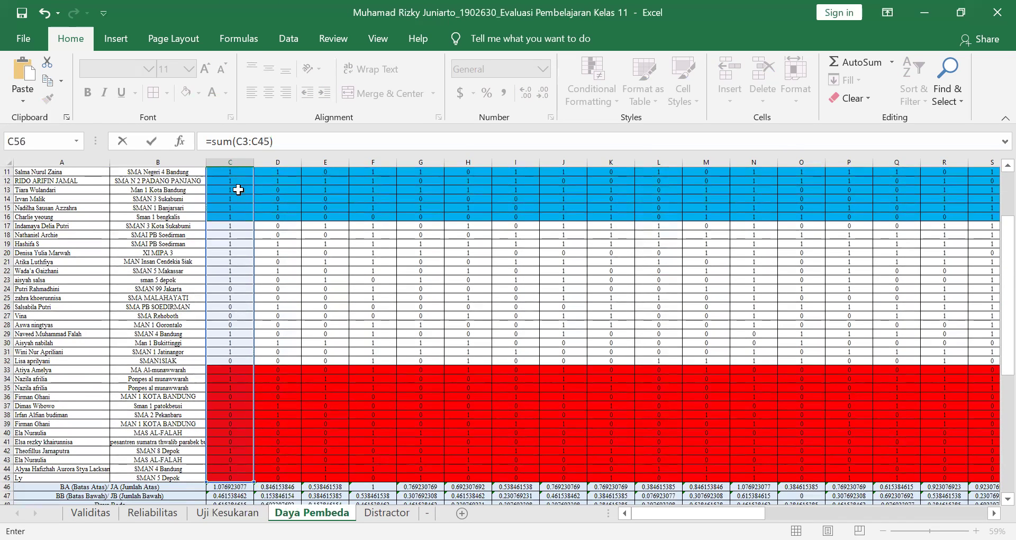
{"action": "type", "text": "13"}
{"action": "key", "text": "Return"}
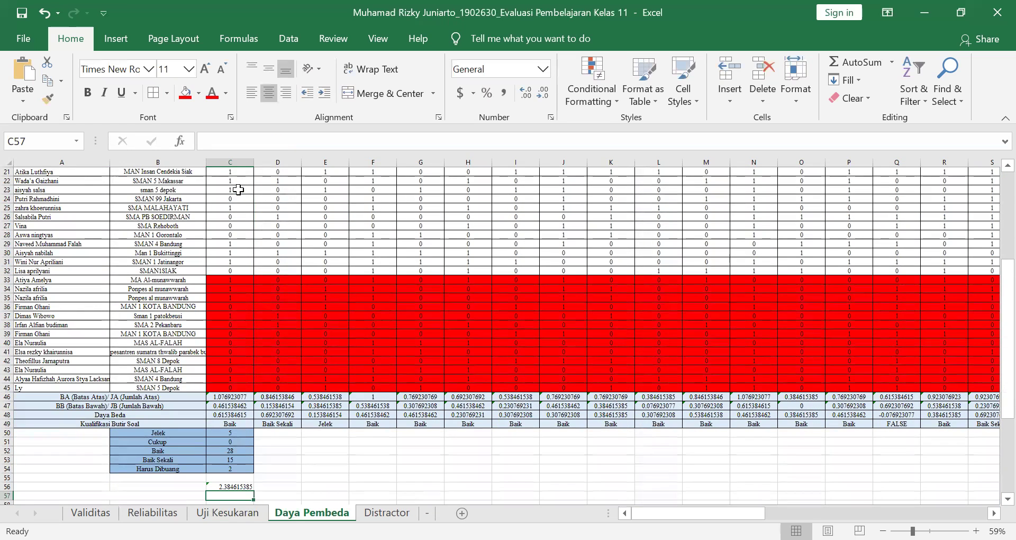
{"action": "key", "text": "ctrl+z"}
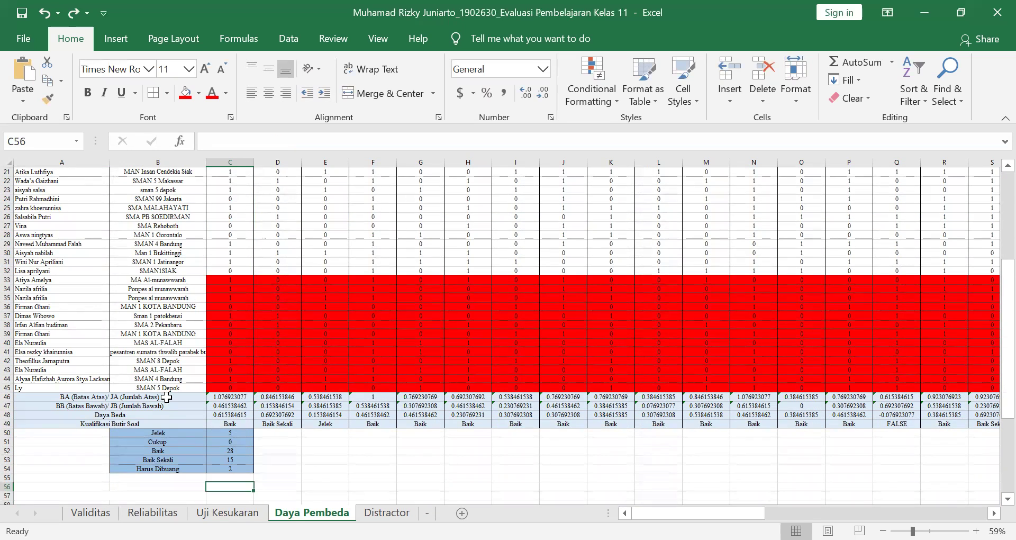
Examine item 1's batas atas formula in C46 and the item 1 scores above the result rows
{"action": "left_click", "coordinate": [232, 398]}
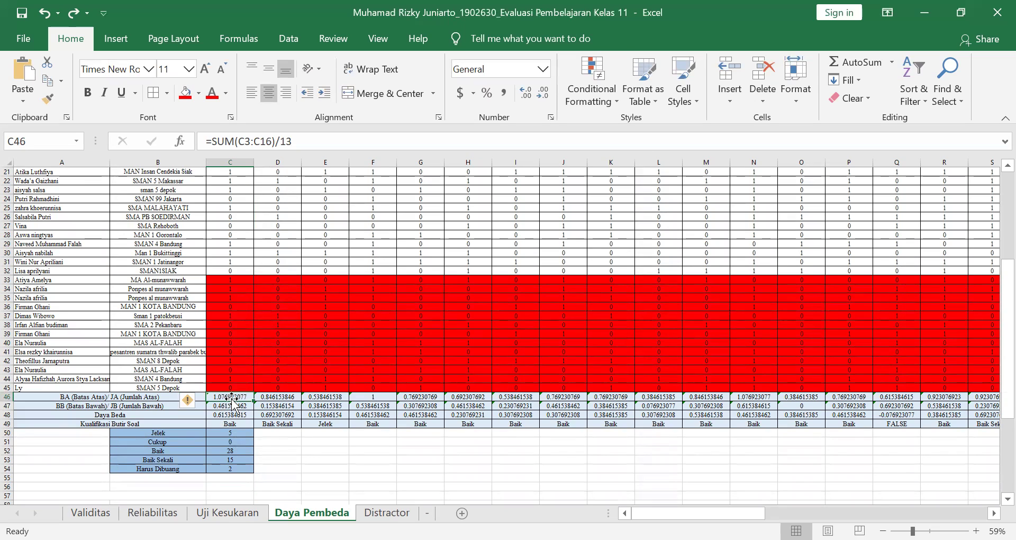
{"action": "left_click", "coordinate": [219, 384]}
{"action": "key", "text": "Up"}
{"action": "key", "text": "Up"}
{"action": "key", "text": "Up"}
{"action": "key", "text": "Up"}
{"action": "key", "text": "Up"}
{"action": "key", "text": "Up"}
{"action": "key", "text": "Up"}
{"action": "key", "text": "Up"}
{"action": "key", "text": "Up"}
{"action": "key", "text": "Up"}
{"action": "key", "text": "Up"}
{"action": "key", "text": "Up"}
{"action": "key", "text": "Up"}
{"action": "key", "text": "Up"}
{"action": "key", "text": "Up"}
{"action": "key", "text": "Up"}
{"action": "key", "text": "Up"}
{"action": "key", "text": "Up"}
{"action": "key", "text": "Up"}
{"action": "key", "text": "Up"}
{"action": "key", "text": "Down"}
{"action": "key", "text": "Down"}
{"action": "key", "text": "Down"}
{"action": "key", "text": "Down"}
{"action": "key", "text": "Down"}
{"action": "key", "text": "Down"}
{"action": "key", "text": "Down"}
{"action": "key", "text": "Down"}
{"action": "key", "text": "Down"}
{"action": "key", "text": "Down"}
{"action": "key", "text": "Down"}
{"action": "key", "text": "Down"}
{"action": "key", "text": "Down"}
{"action": "key", "text": "Down"}
{"action": "key", "text": "Down"}
{"action": "key", "text": "Down"}
{"action": "key", "text": "Down"}
{"action": "key", "text": "Down"}
{"action": "key", "text": "Down"}
{"action": "key", "text": "Down"}
{"action": "key", "text": "Down"}
{"action": "key", "text": "Down"}
{"action": "key", "text": "Down"}
{"action": "key", "text": "Down"}
{"action": "key", "text": "Down"}
{"action": "key", "text": "Down"}
{"action": "key", "text": "Down"}
{"action": "key", "text": "Down"}
{"action": "key", "text": "Down"}
Calculate item 1's batas atas proportion in C56 with the formula =SUM(C3:C16)/13
{"action": "key", "text": "Up"}
{"action": "key", "text": "Up"}
{"action": "key", "text": "Up"}
{"action": "key", "text": "Up"}
{"action": "type", "text": "="}
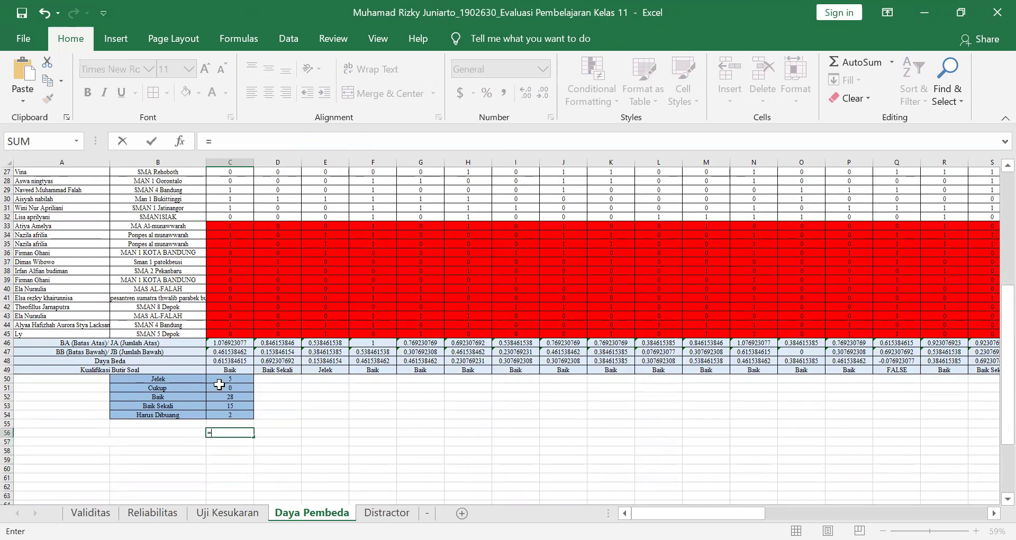
{"action": "type", "text": "sum("}
{"action": "left_click_drag", "start_coordinate": [1007, 384], "coordinate": [993, 200]}
{"action": "left_click", "coordinate": [233, 191]}
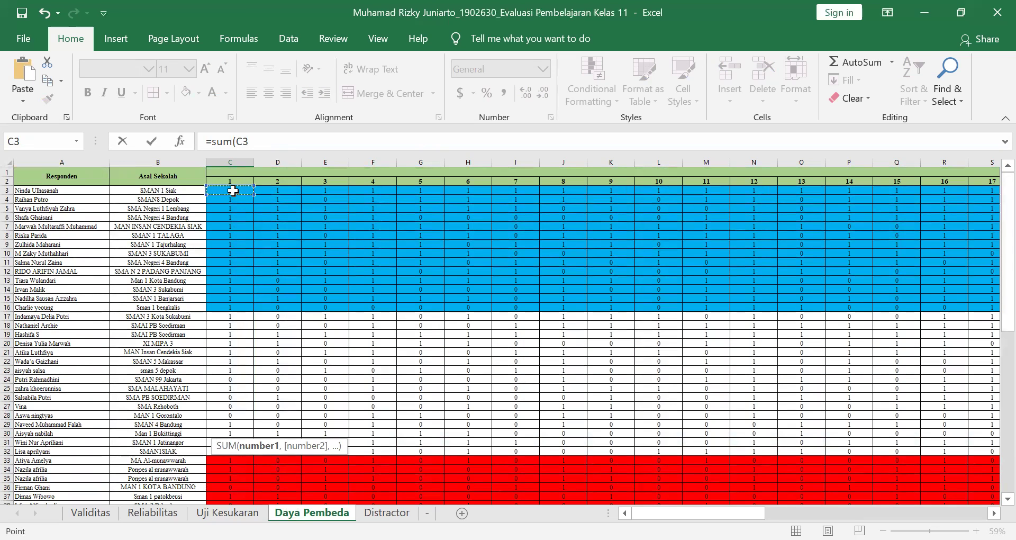
{"action": "key", "text": "shift+Down"}
{"action": "key", "text": "shift+Down"}
{"action": "key", "text": "shift+Down"}
{"action": "key", "text": "shift+Down"}
{"action": "key", "text": "shift+Down"}
{"action": "key", "text": "shift+Down"}
{"action": "key", "text": "shift+Down"}
{"action": "key", "text": "shift+Down"}
{"action": "key", "text": "shift+Down"}
{"action": "key", "text": "shift+Down"}
{"action": "key", "text": "shift+Down"}
{"action": "key", "text": "shift+Down"}
{"action": "key", "text": "shift+Down"}
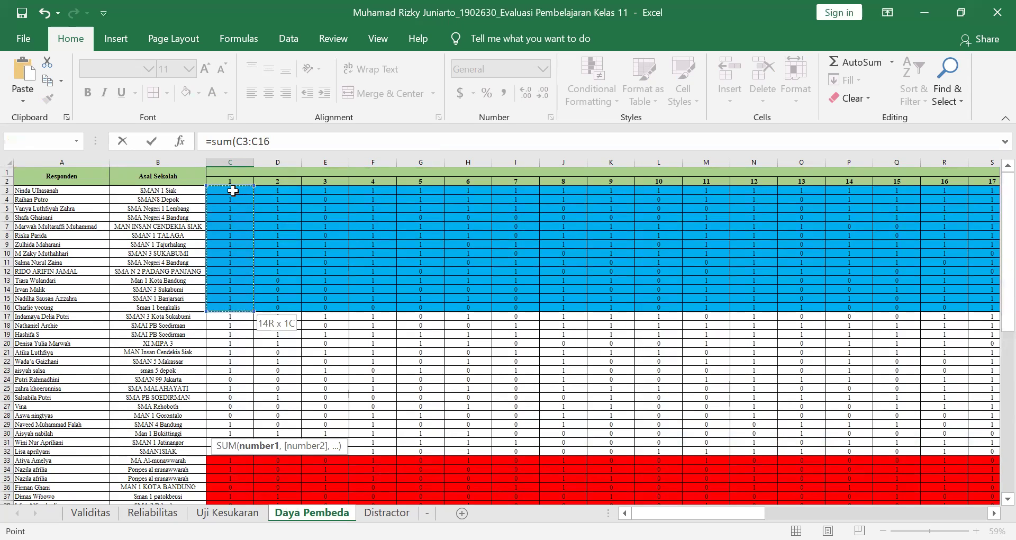
{"action": "type", "text": ")"}
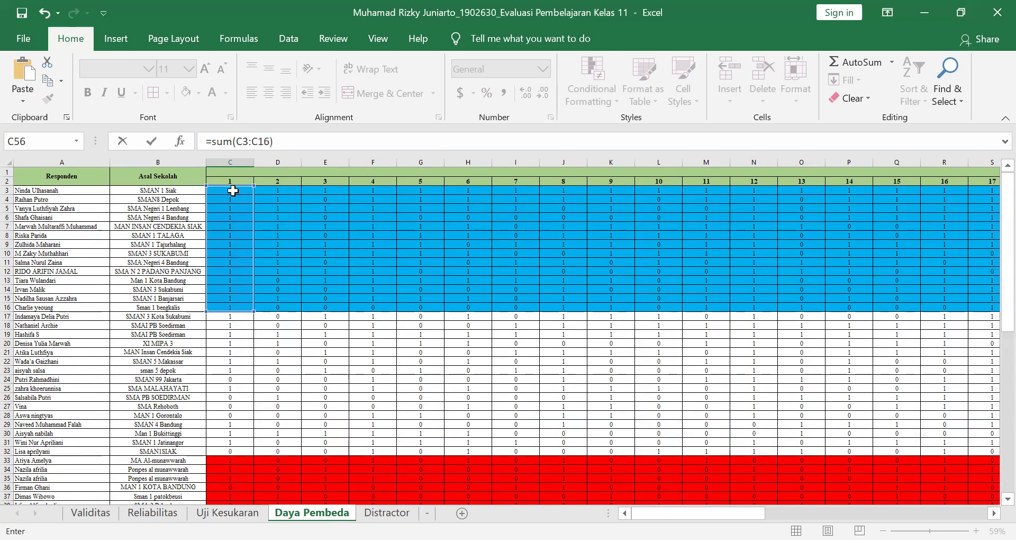
{"action": "type", "text": "/13"}
{"action": "key", "text": "Return"}
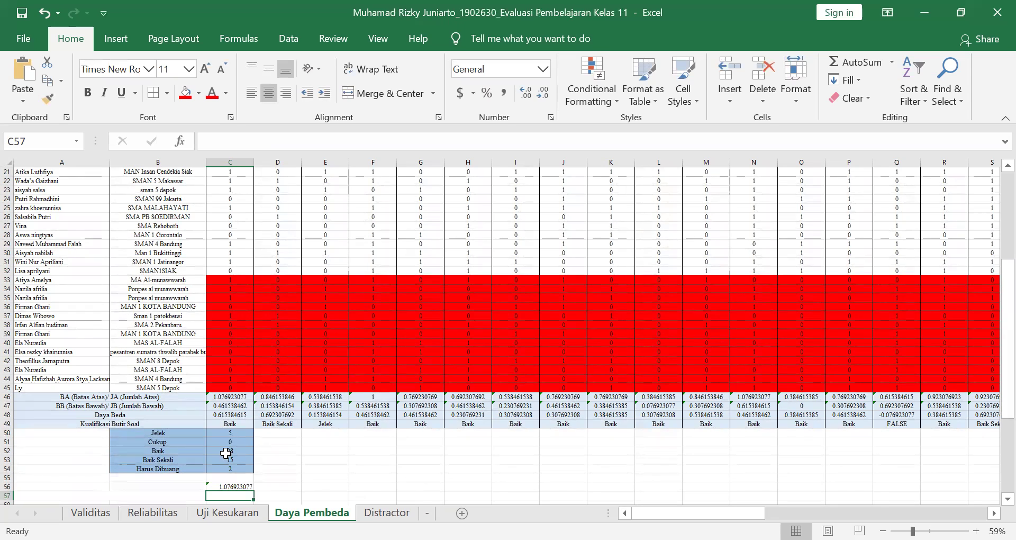
Fill the batas atas formula from C56 across to AZ56 and centre the values in the row
{"action": "left_click", "coordinate": [236, 487]}
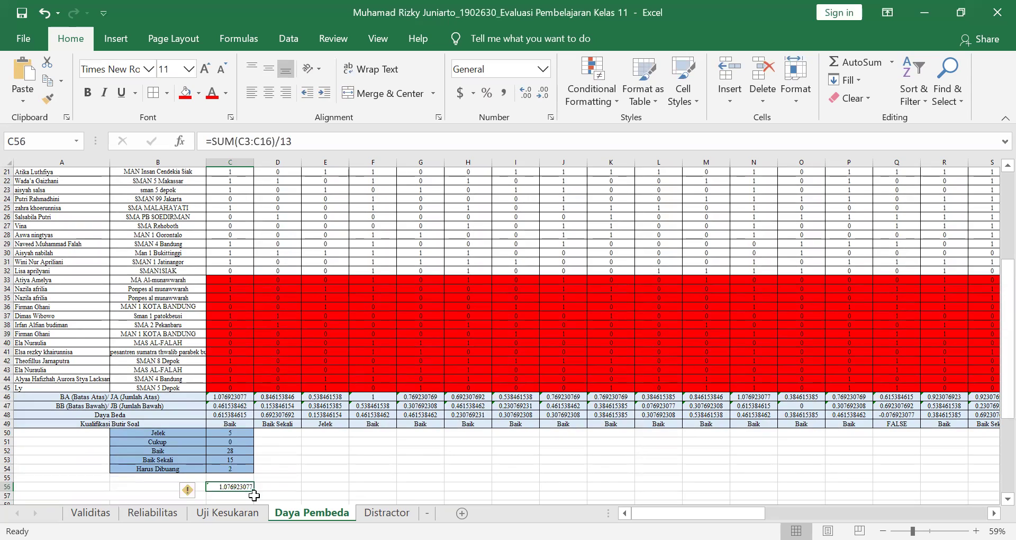
{"action": "left_click_drag", "start_coordinate": [256, 494], "coordinate": [857, 498]}
{"action": "left_click_drag", "start_coordinate": [860, 494], "coordinate": [860, 493]}
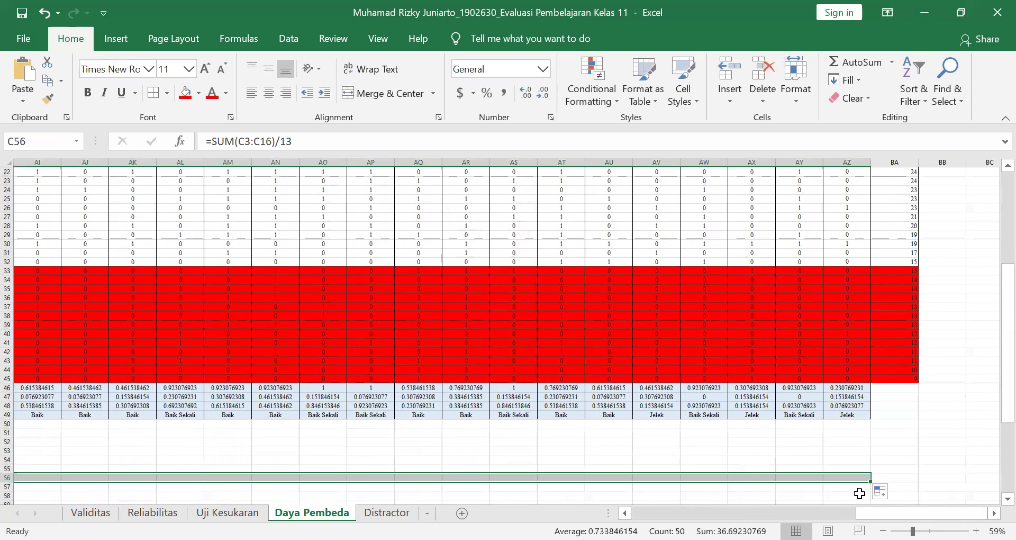
{"action": "left_click", "coordinate": [268, 95]}
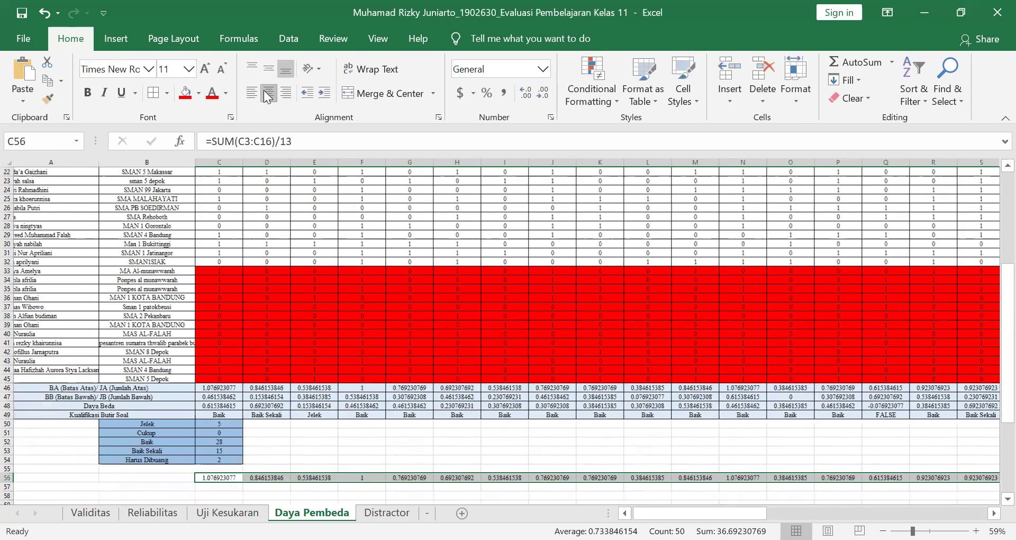
Calculate item 1's batas bawah proportion in C57 with the formula =SUM(C33:C45)/13
{"action": "left_click", "coordinate": [221, 486]}
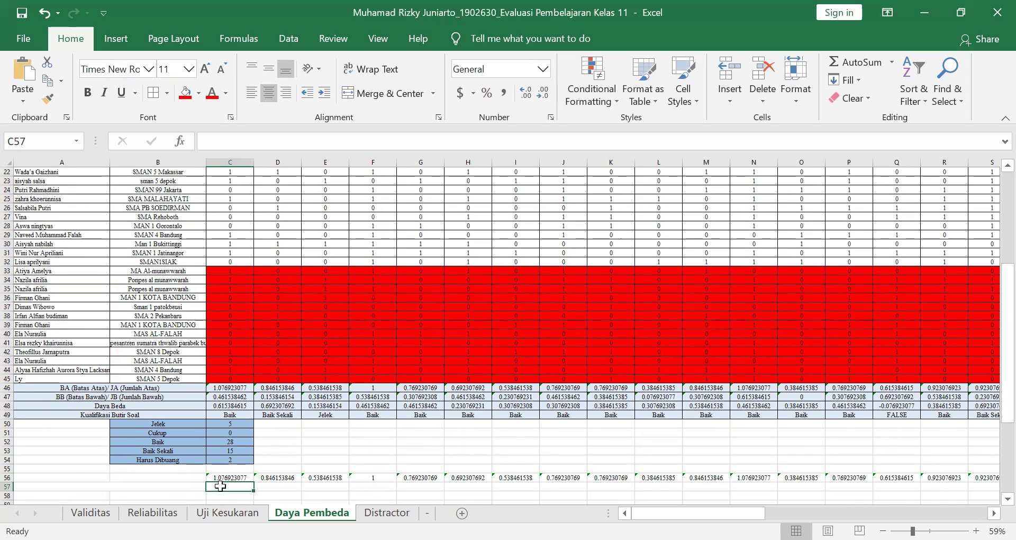
{"action": "type", "text": "="}
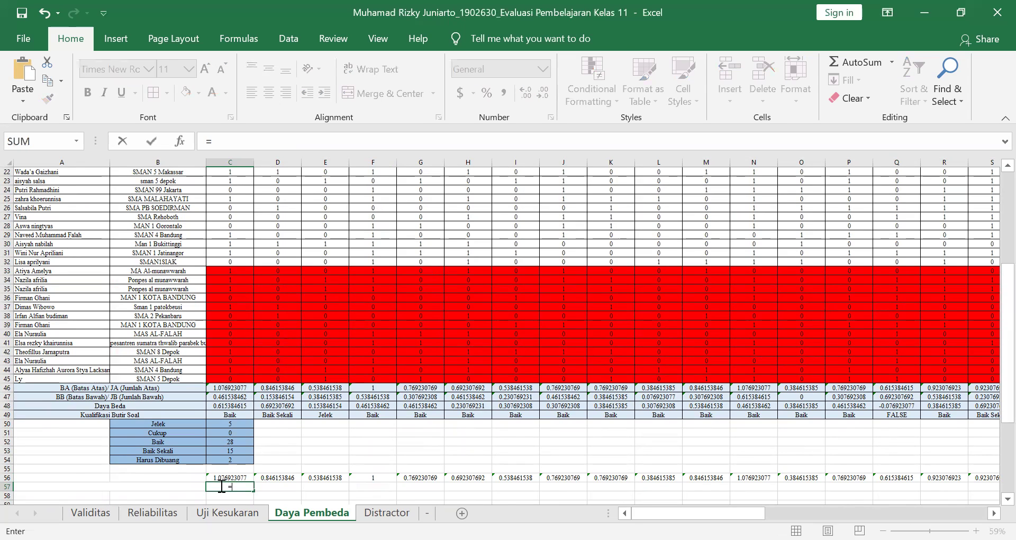
{"action": "type", "text": "sum("}
{"action": "left_click", "coordinate": [228, 271]}
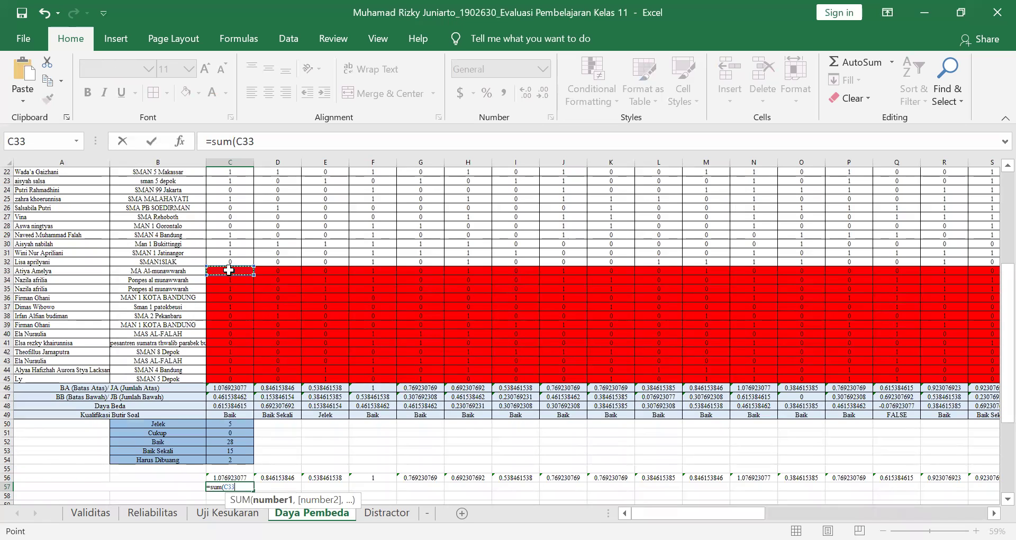
{"action": "left_click_drag", "start_coordinate": [229, 271], "coordinate": [230, 378]}
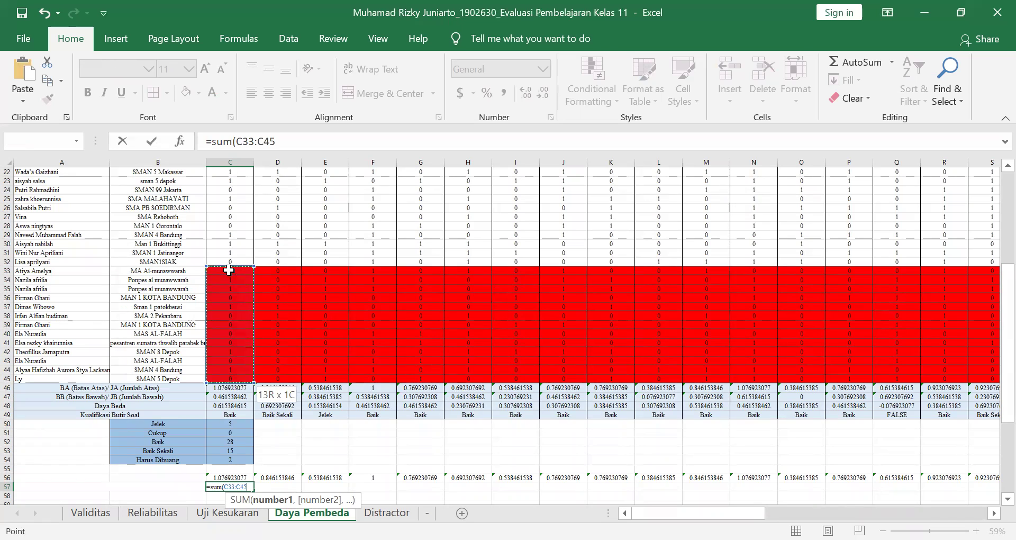
{"action": "type", "text": ")/13"}
{"action": "key", "text": "Return"}
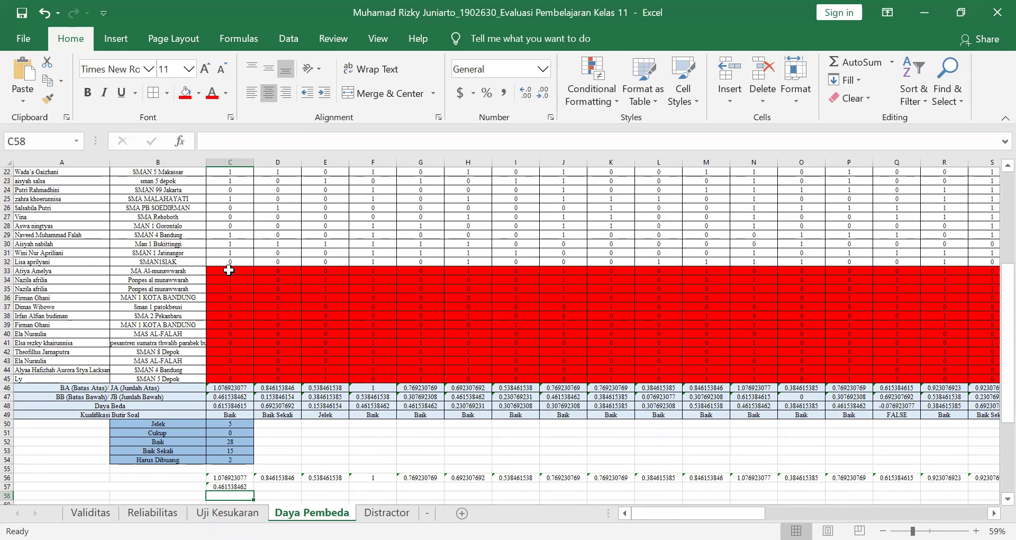
{"action": "key", "text": "ctrl+z"}
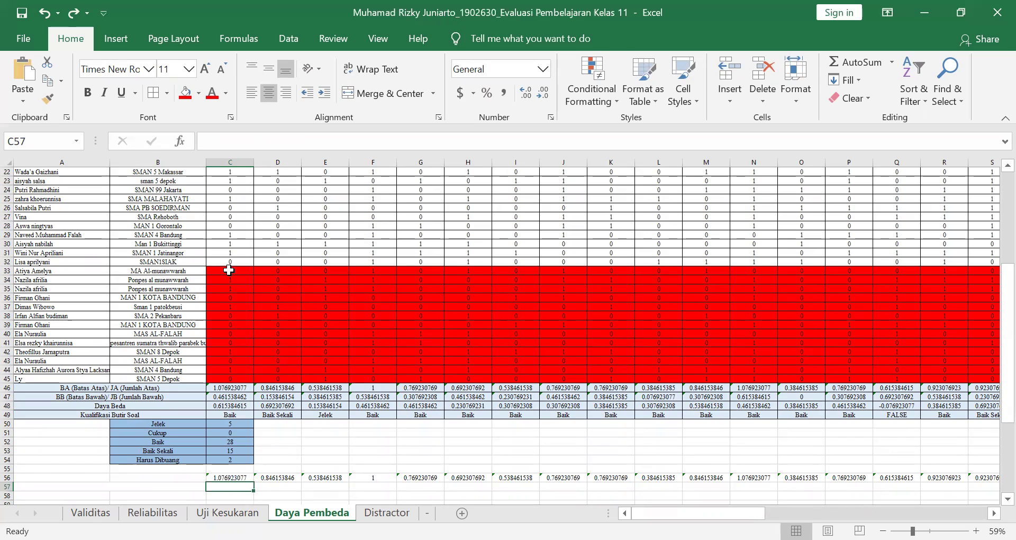
{"action": "key", "text": "ctrl+y"}
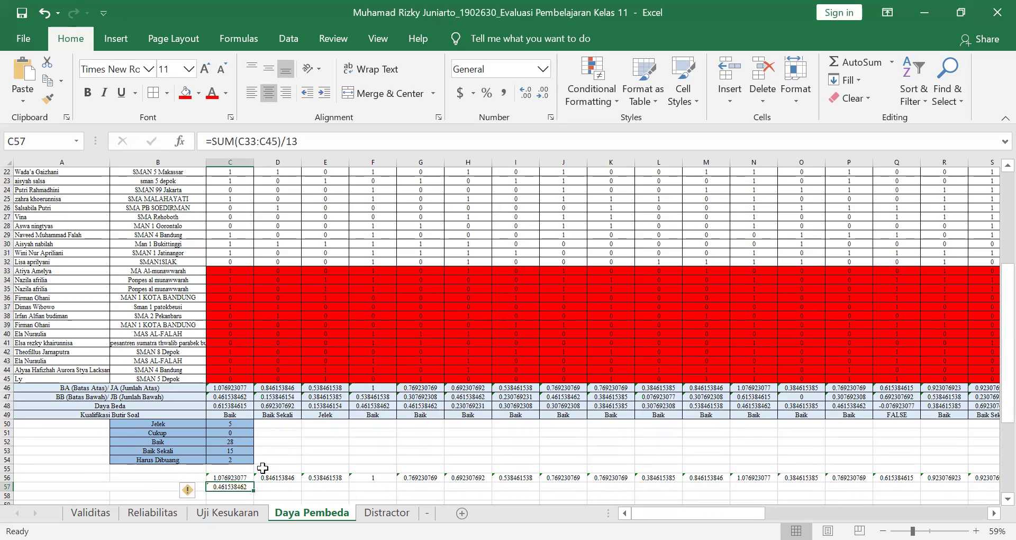
Fill the batas bawah formula from C57 across to AZ57 and centre the values in the row
{"action": "left_click_drag", "start_coordinate": [254, 490], "coordinate": [908, 471]}
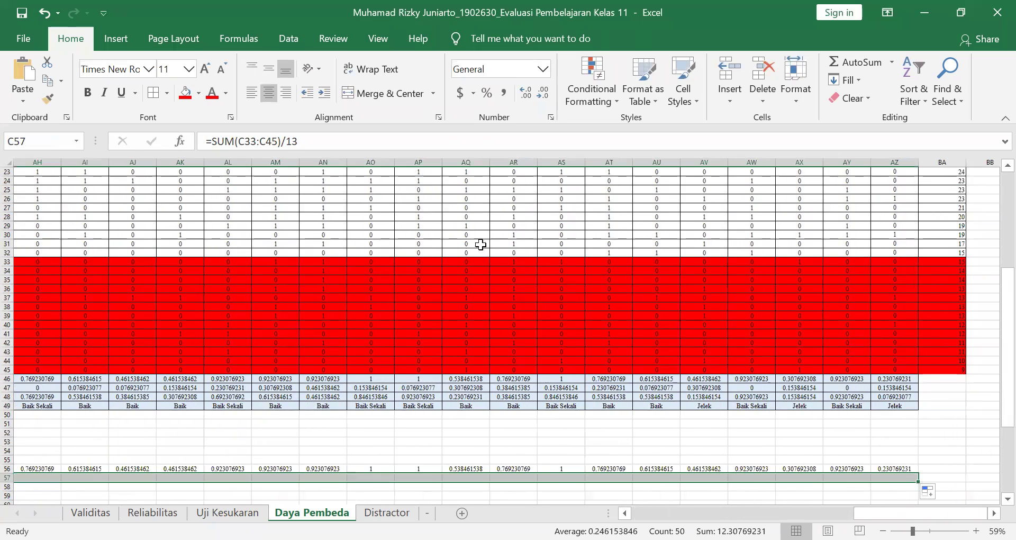
{"action": "left_click", "coordinate": [267, 97]}
{"action": "left_click", "coordinate": [267, 97]}
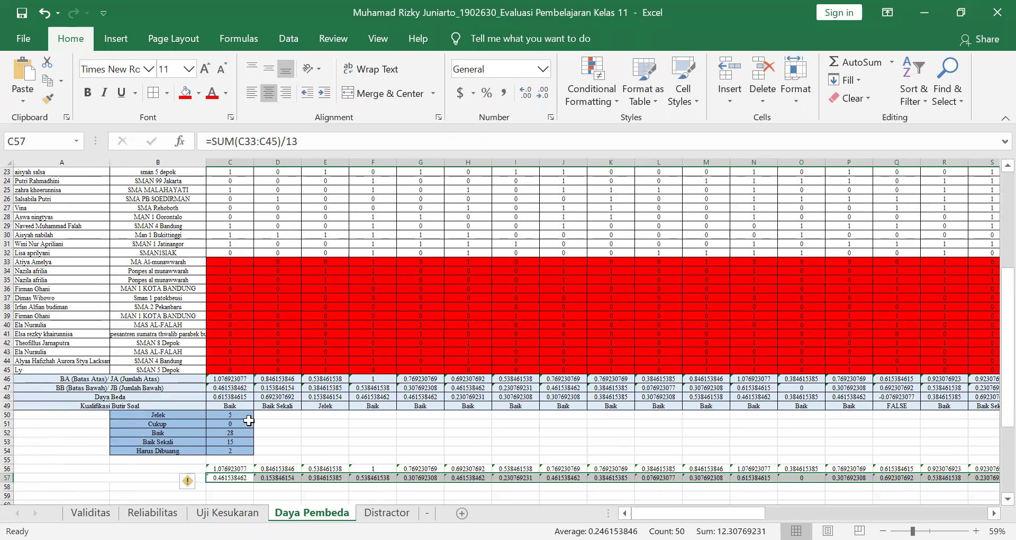
{"action": "left_click", "coordinate": [224, 496]}
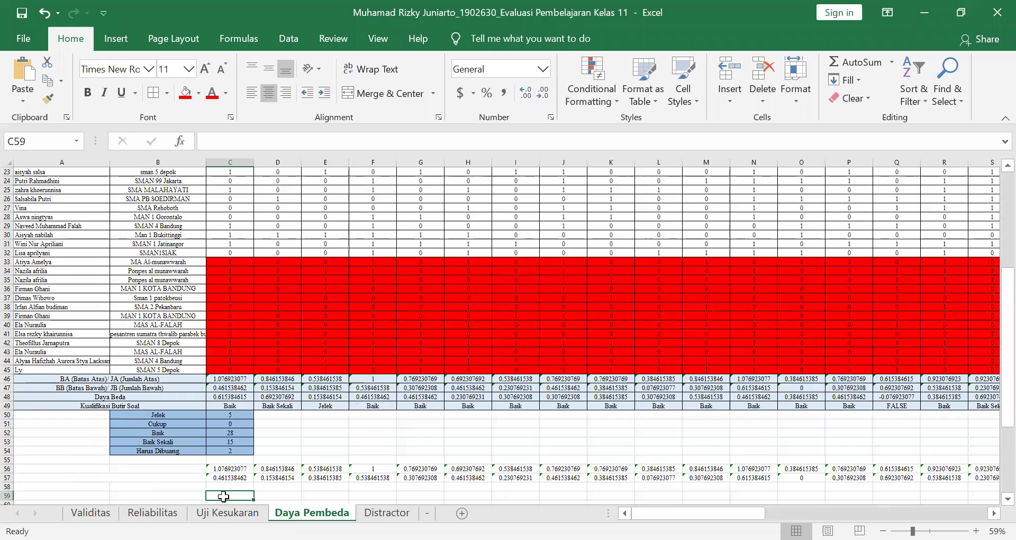
{"action": "left_click", "coordinate": [229, 396]}
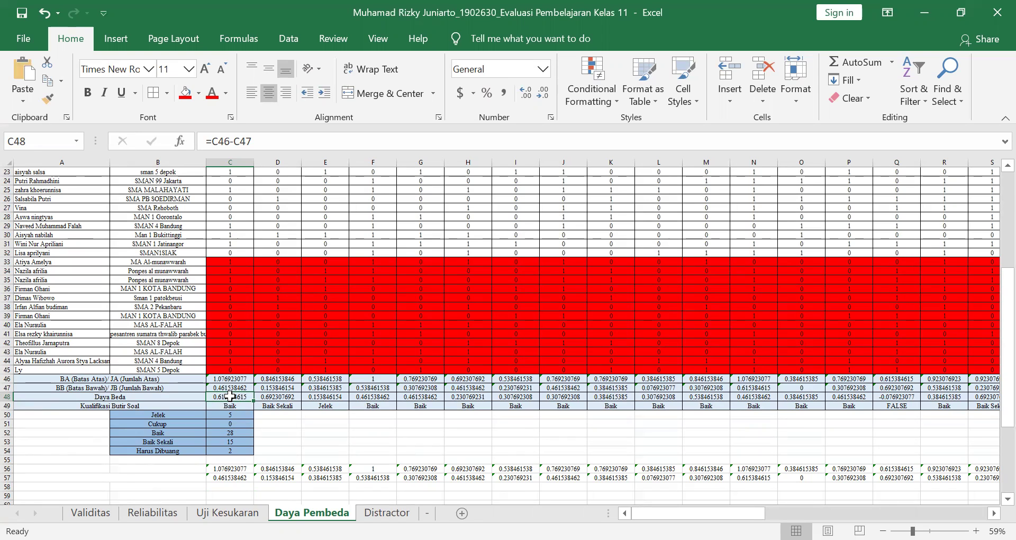
{"action": "left_click", "coordinate": [238, 379]}
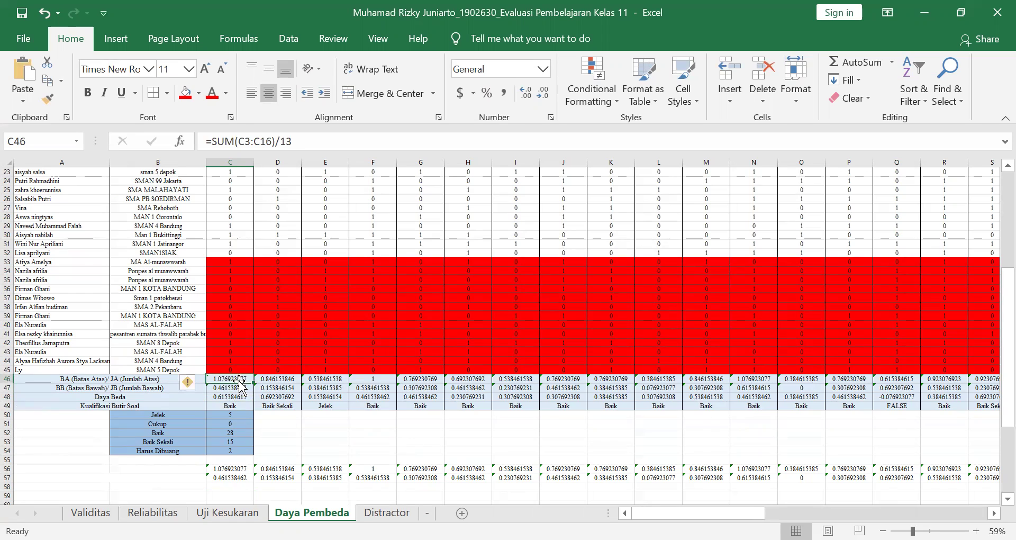
{"action": "left_click", "coordinate": [236, 390]}
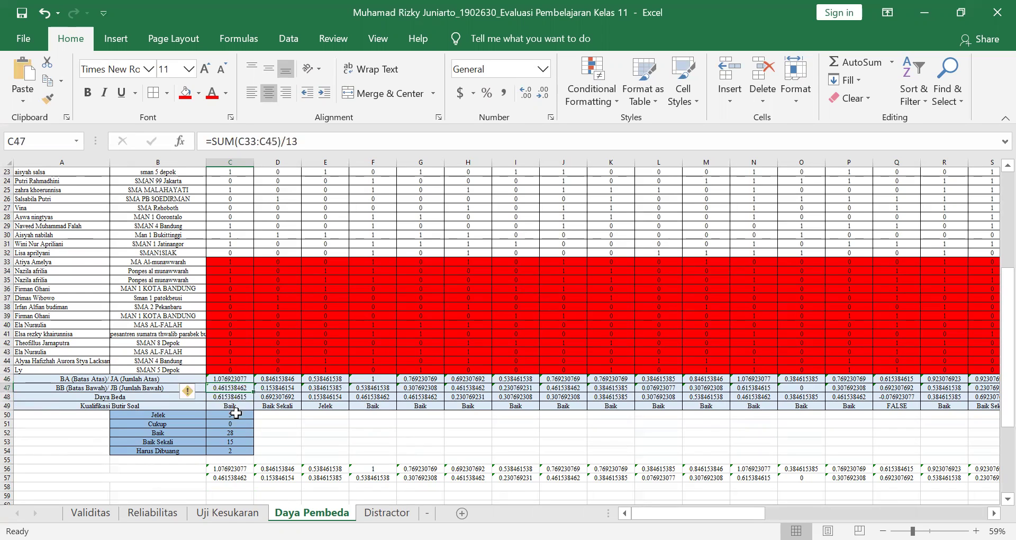
{"action": "left_click", "coordinate": [230, 485]}
{"action": "type", "text": "="}
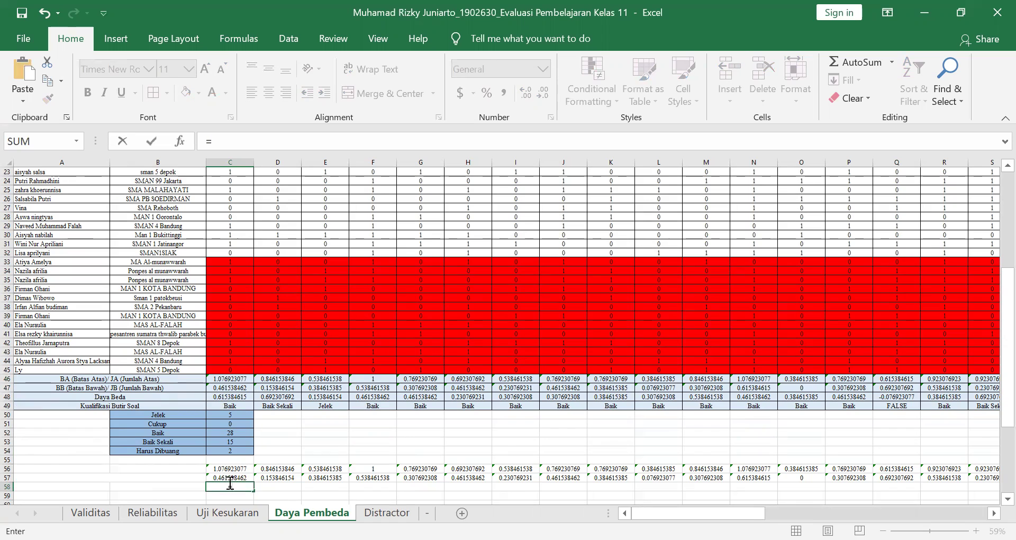
{"action": "left_click", "coordinate": [240, 467]}
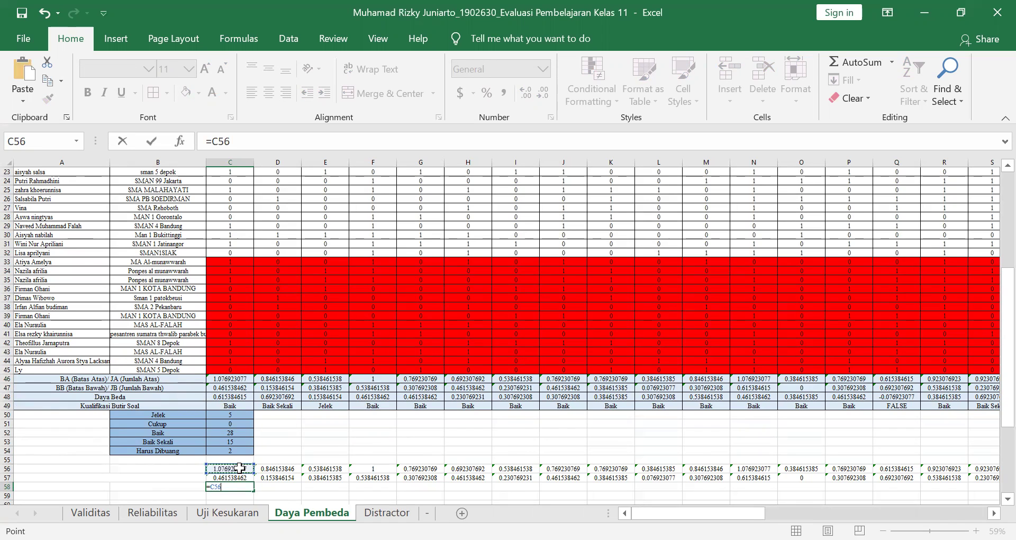
{"action": "type", "text": "-"}
{"action": "key", "text": "shift+Down"}
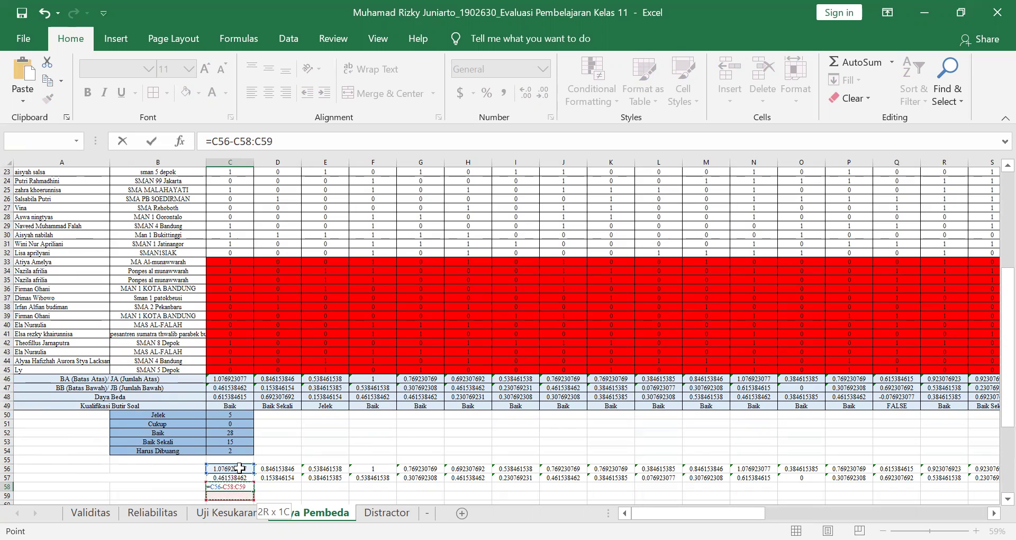
{"action": "left_click", "coordinate": [279, 141]}
{"action": "key", "text": "BackSpace"}
{"action": "key", "text": "BackSpace"}
{"action": "key", "text": "BackSpace"}
{"action": "key", "text": "BackSpace"}
{"action": "key", "text": "BackSpace"}
{"action": "type", "text": "7)"}
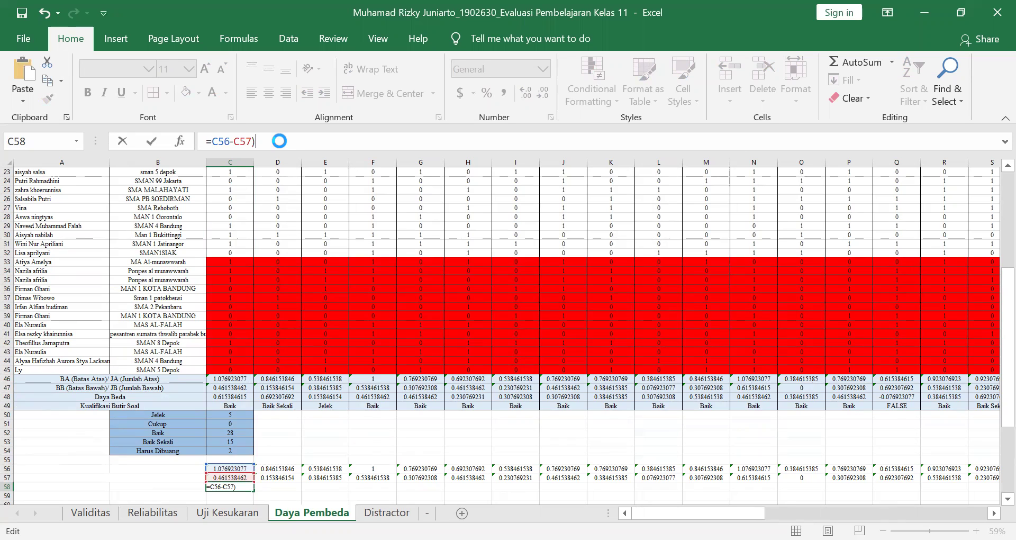
{"action": "key", "text": "Return"}
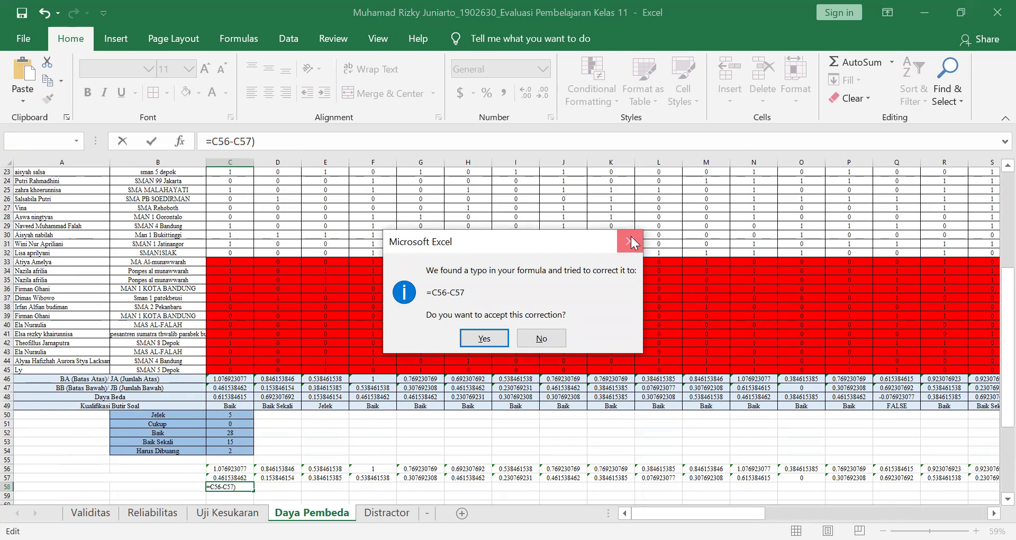
{"action": "left_click", "coordinate": [551, 344]}
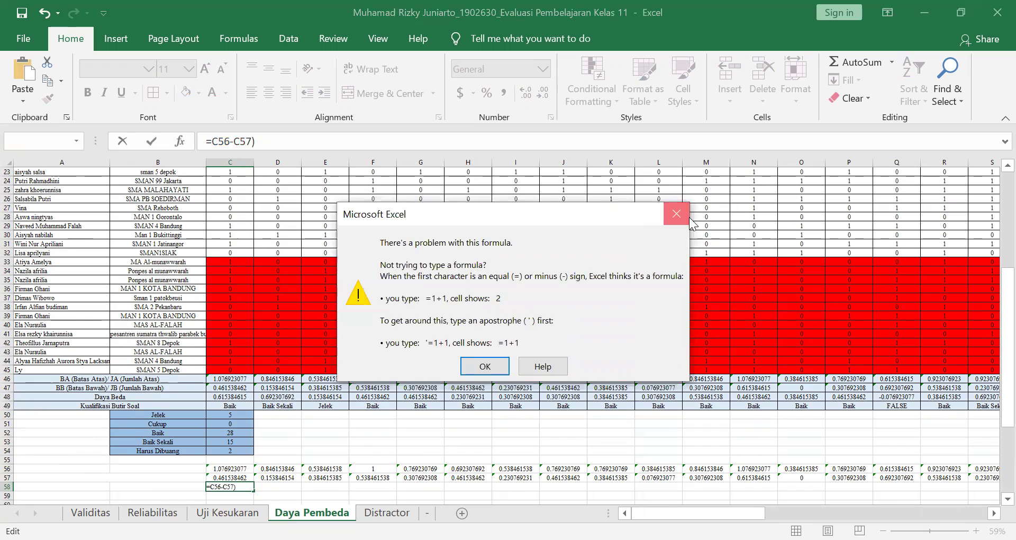
{"action": "left_click", "coordinate": [684, 214]}
{"action": "left_click", "coordinate": [354, 494]}
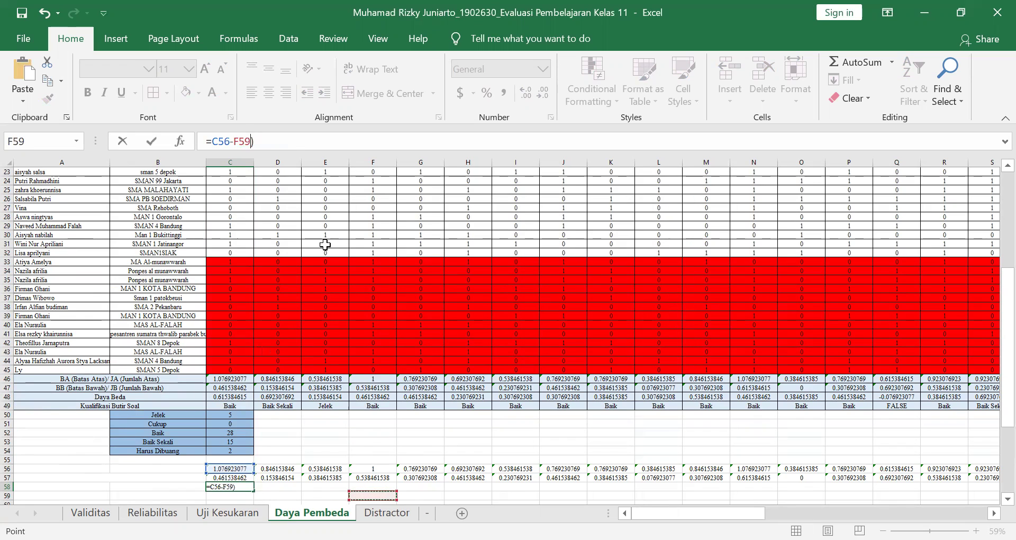
{"action": "left_click", "coordinate": [294, 149]}
{"action": "key", "text": "BackSpace"}
{"action": "key", "text": "BackSpace"}
{"action": "type", "text": "7"}
{"action": "key", "text": "Return"}
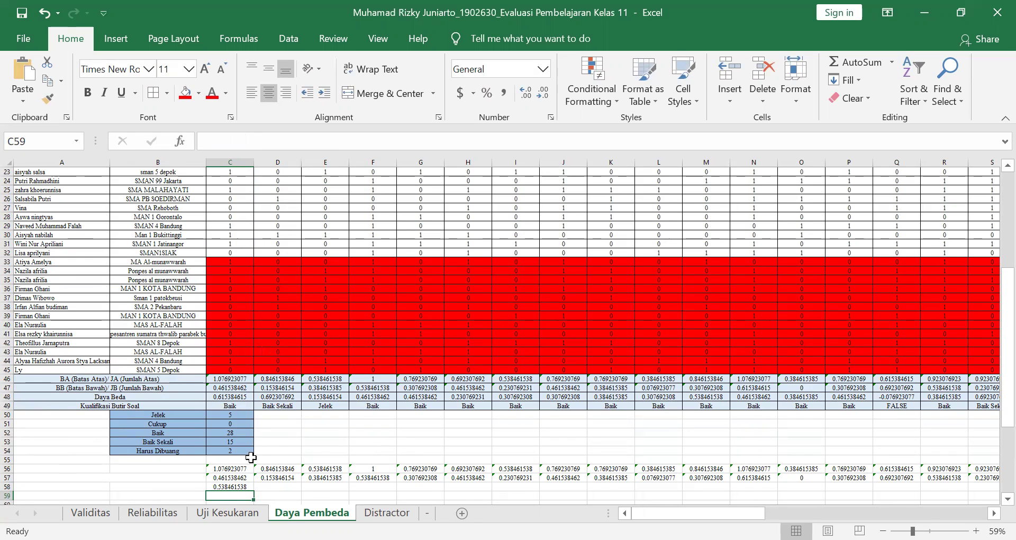
{"action": "left_click", "coordinate": [230, 487]}
{"action": "key", "text": "BackSpace"}
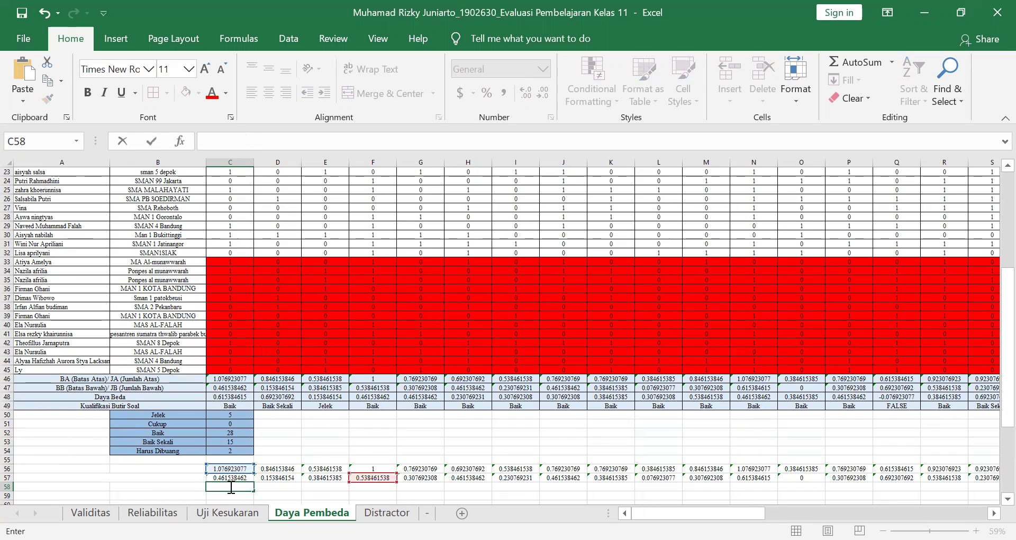
Calculate item 1's Daya Beda in C58 with the formula =C56-C57, following the pattern of the formula in C48
{"action": "left_click", "coordinate": [224, 397]}
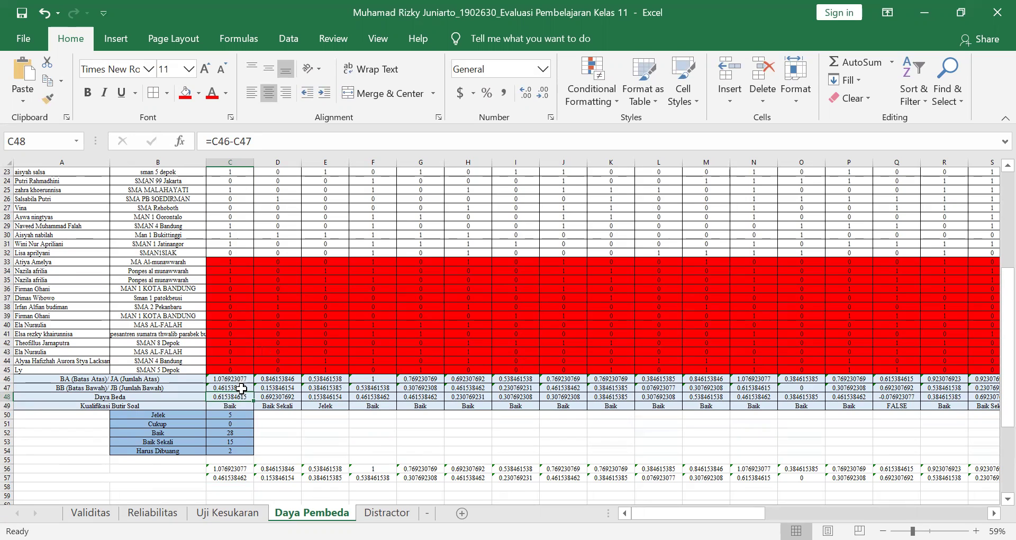
{"action": "left_click", "coordinate": [236, 487]}
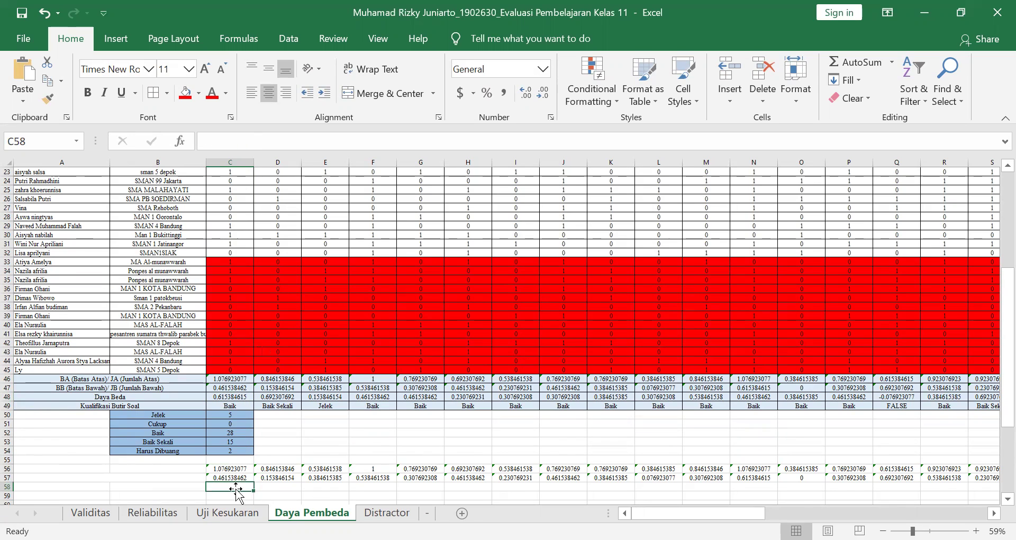
{"action": "type", "text": "="}
{"action": "left_click", "coordinate": [247, 468]}
{"action": "type", "text": "-"}
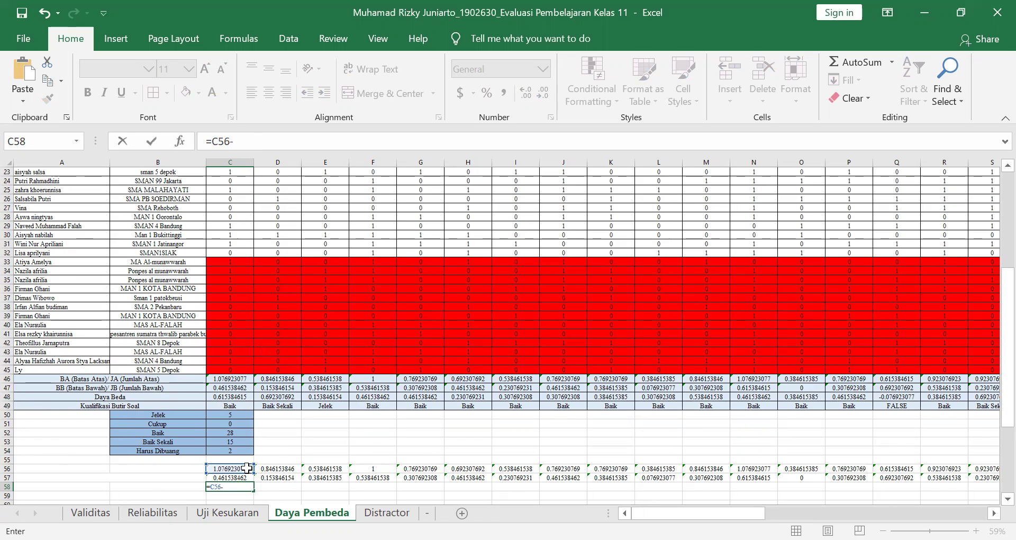
{"action": "left_click", "coordinate": [235, 477]}
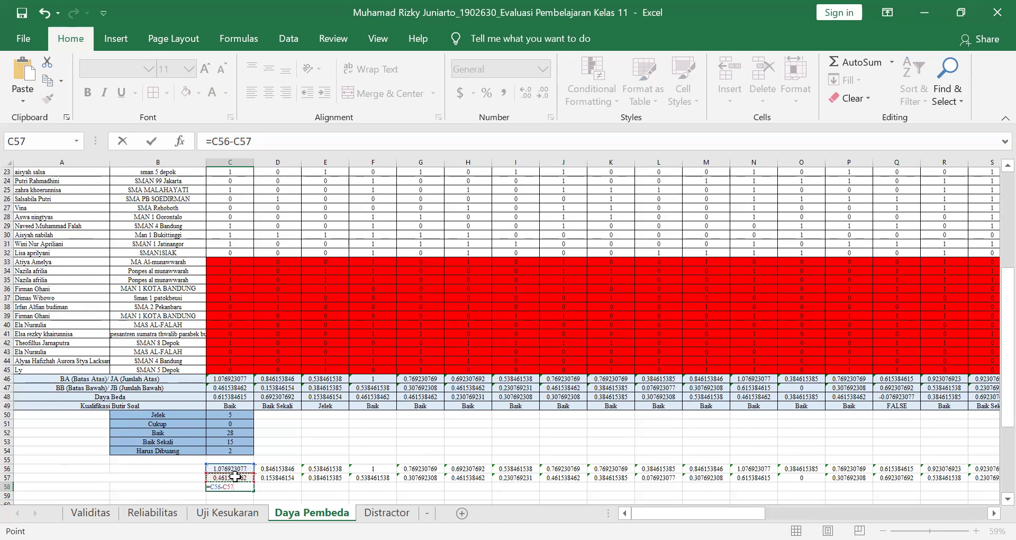
{"action": "key", "text": "Return"}
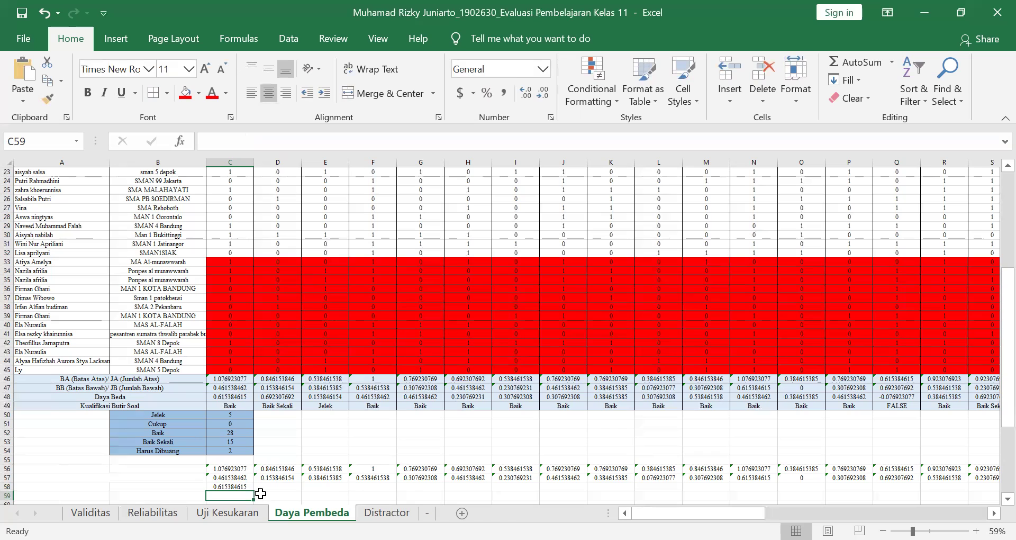
Fill the Daya Beda formula from C58 across to AZ58 so that every item is calculated
{"action": "left_click", "coordinate": [217, 486]}
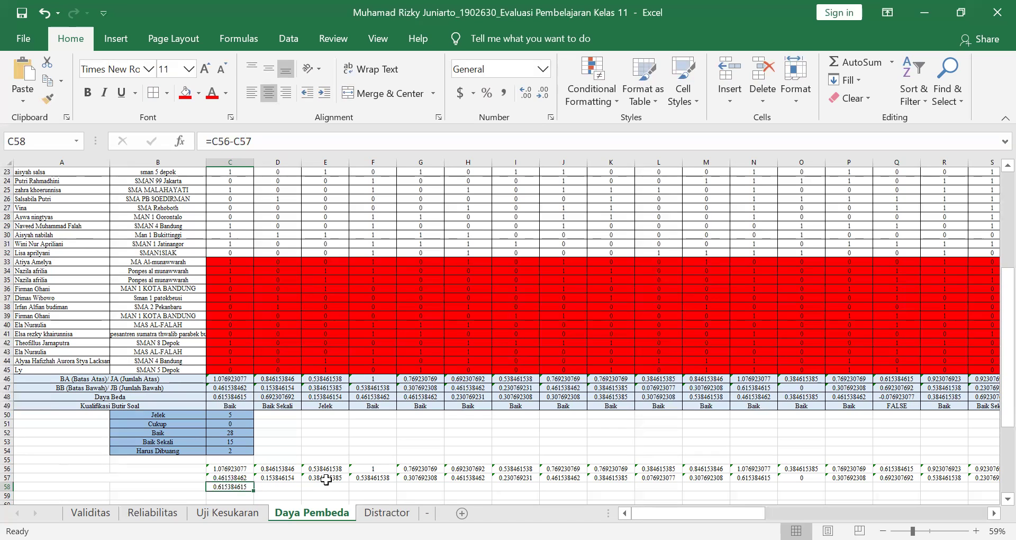
{"action": "left_click_drag", "start_coordinate": [253, 491], "coordinate": [898, 484]}
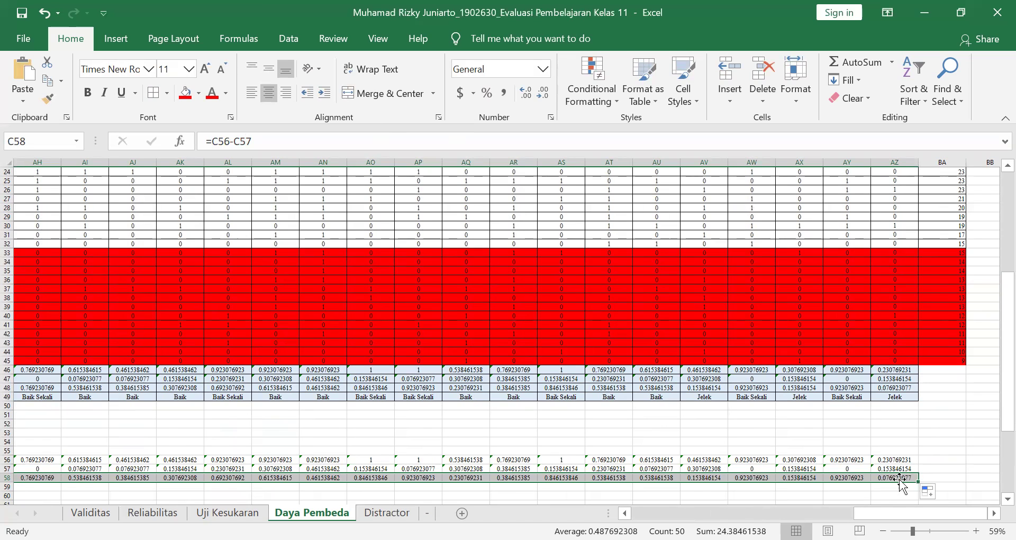
{"action": "left_click_drag", "start_coordinate": [915, 513], "coordinate": [688, 513]}
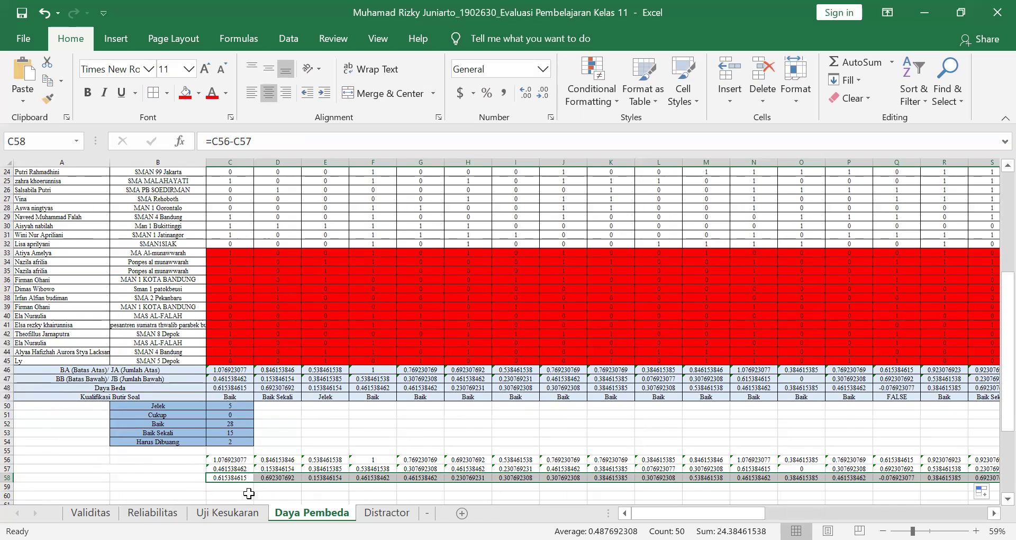
{"action": "left_click", "coordinate": [139, 388]}
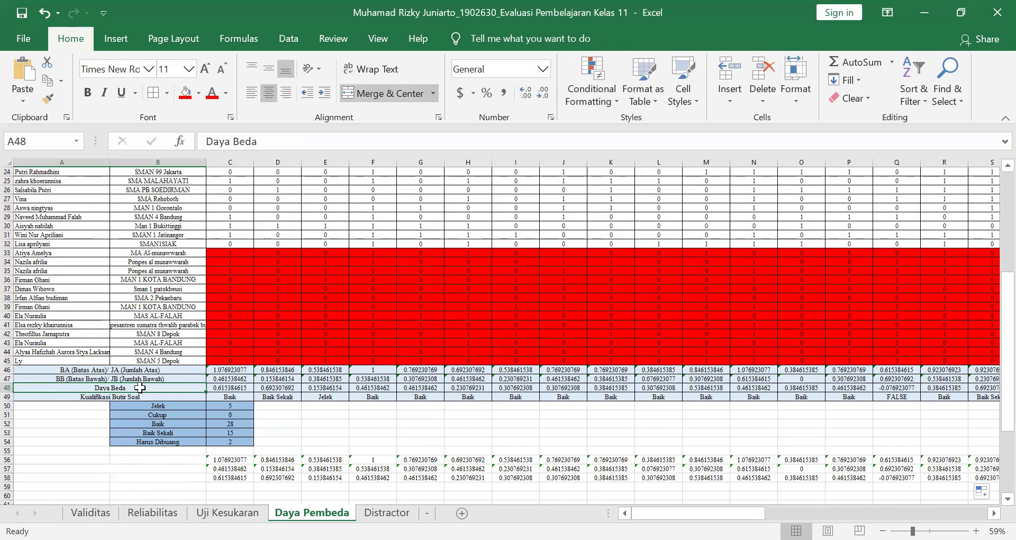
{"action": "key", "text": "Right"}
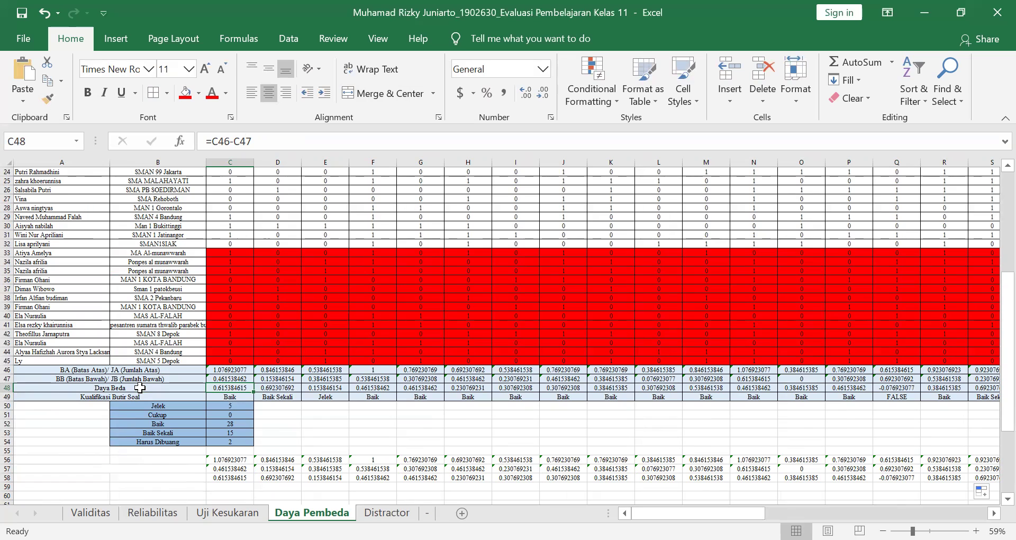
{"action": "key", "text": "Down"}
{"action": "key", "text": "Down"}
{"action": "key", "text": "Down"}
{"action": "key", "text": "Down"}
{"action": "key", "text": "Down"}
{"action": "key", "text": "Down"}
{"action": "key", "text": "Down"}
{"action": "key", "text": "Down"}
{"action": "key", "text": "Down"}
{"action": "key", "text": "Down"}
{"action": "key", "text": "Down"}
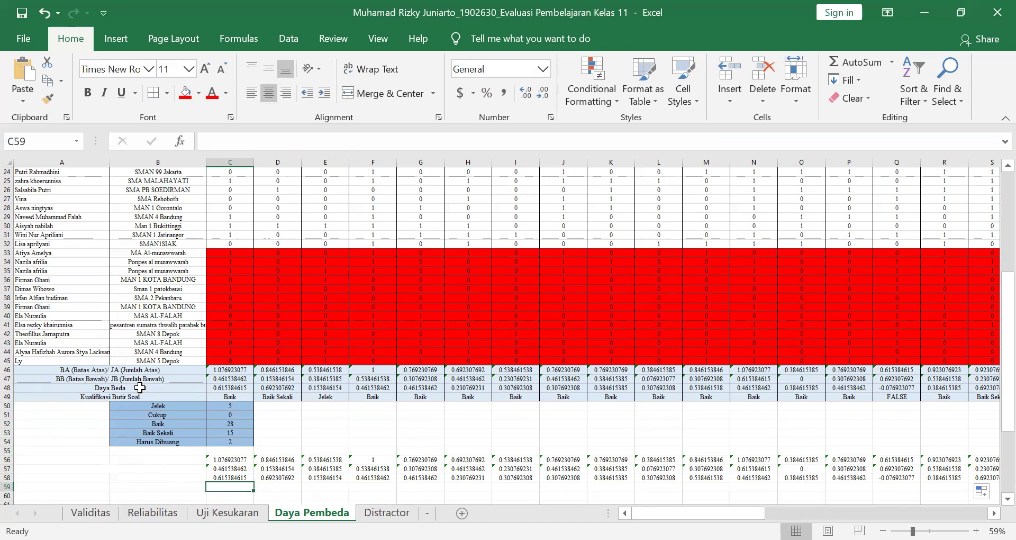
Copy the full text of the nested IF formula for Kualifikasi Butir Soal from C49
{"action": "left_click", "coordinate": [245, 396]}
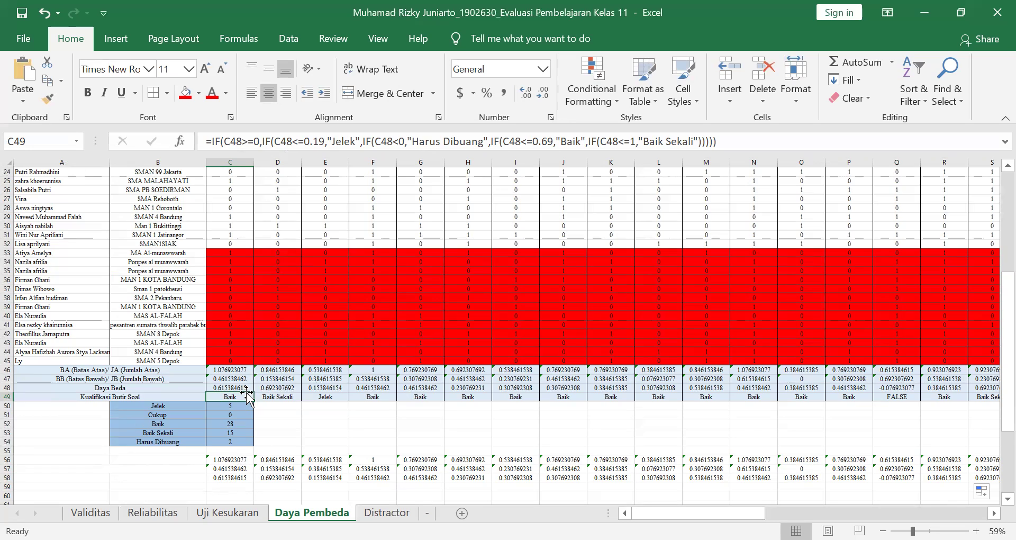
{"action": "left_click", "coordinate": [225, 477]}
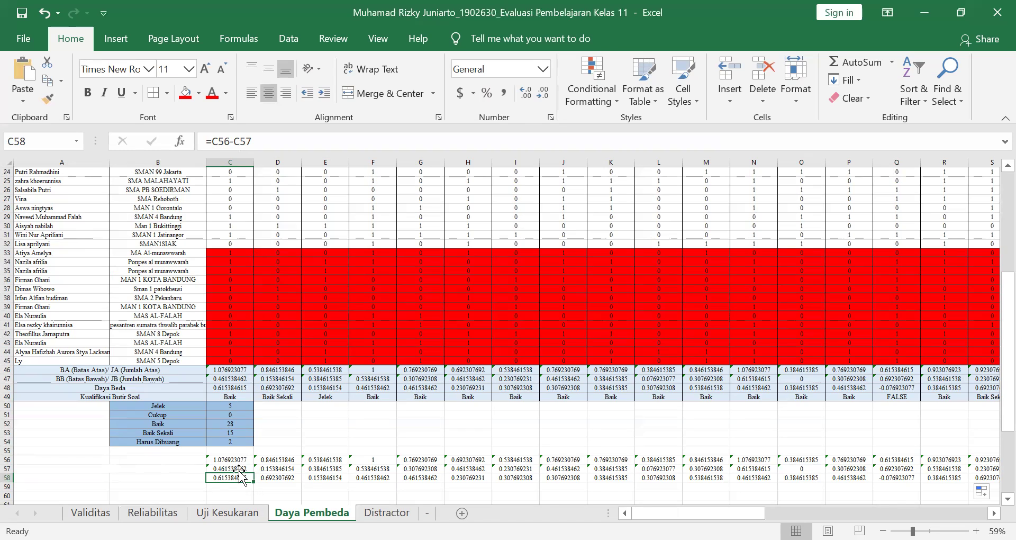
{"action": "double_click", "coordinate": [233, 396]}
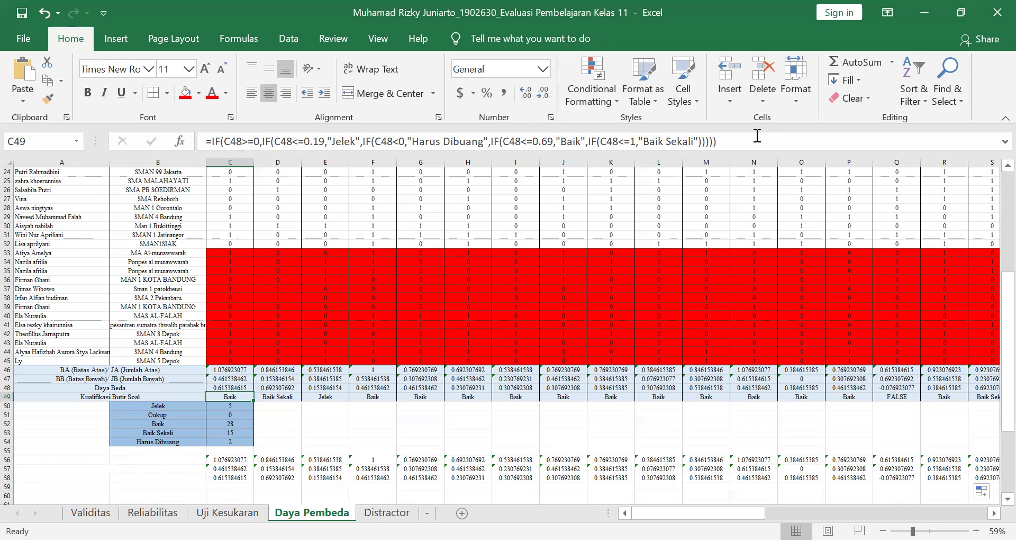
{"action": "left_click_drag", "start_coordinate": [718, 141], "coordinate": [207, 137]}
{"action": "key", "text": "ctrl+c"}
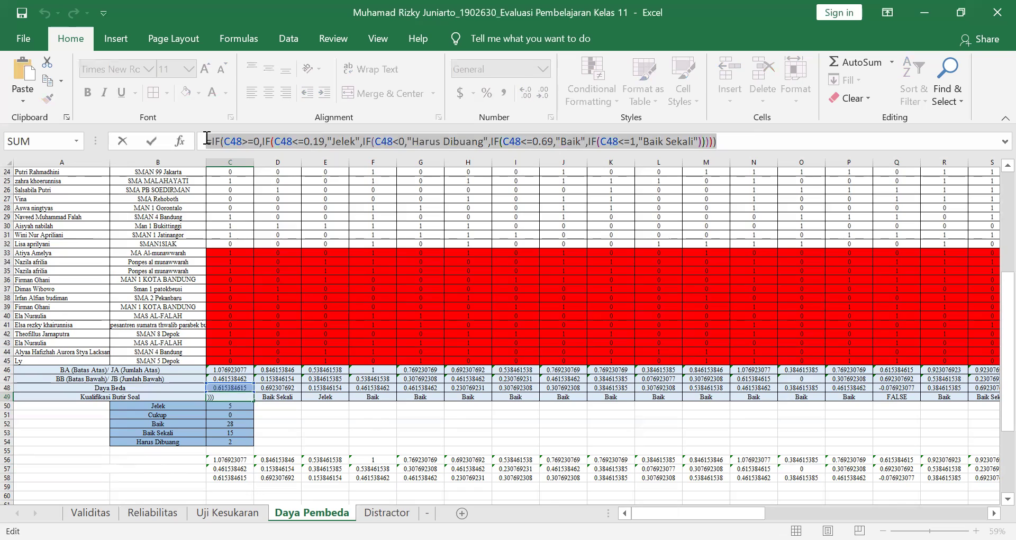
{"action": "type", "text": "="}
{"action": "left_click", "coordinate": [237, 479]}
{"action": "left_click", "coordinate": [233, 486]}
{"action": "key", "text": "BackSpace"}
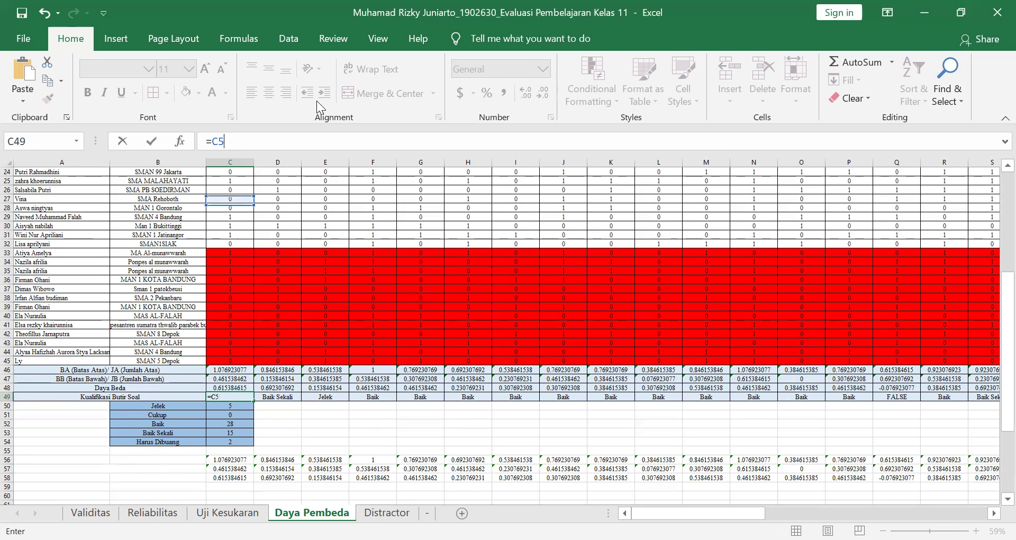
{"action": "key", "text": "BackSpace"}
{"action": "key", "text": "BackSpace"}
{"action": "key", "text": "BackSpace"}
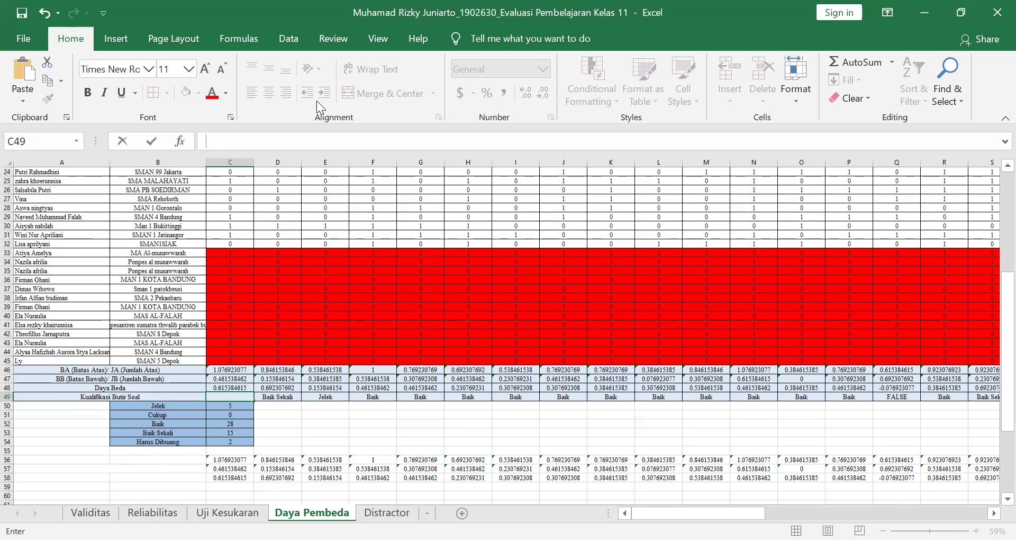
{"action": "type", "text": "=C"}
{"action": "key", "text": "Escape"}
{"action": "left_click", "coordinate": [287, 430]}
{"action": "key", "text": "ctrl+z"}
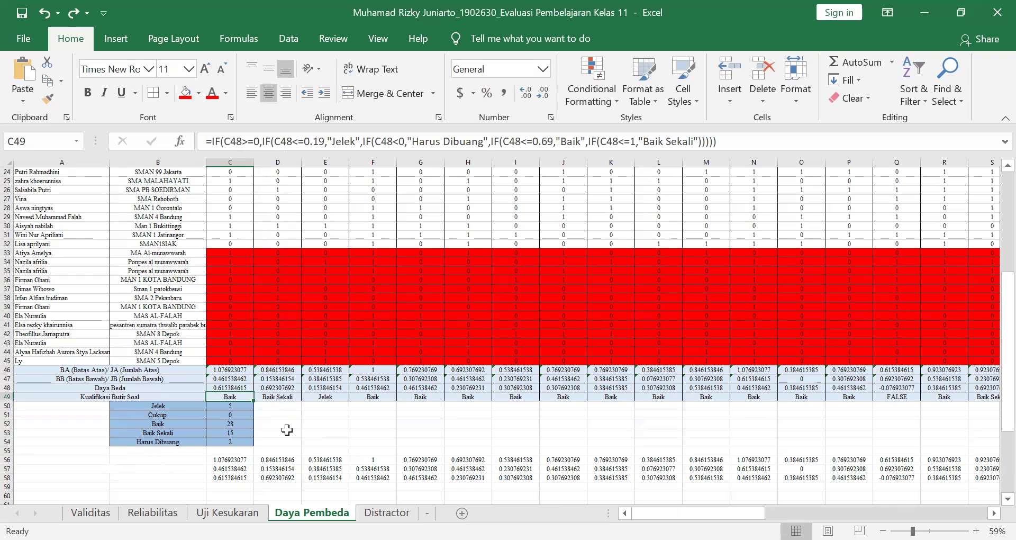
Insert the copied nested IF formula into C59 and remove its duplicate equals sign
{"action": "left_click", "coordinate": [222, 486]}
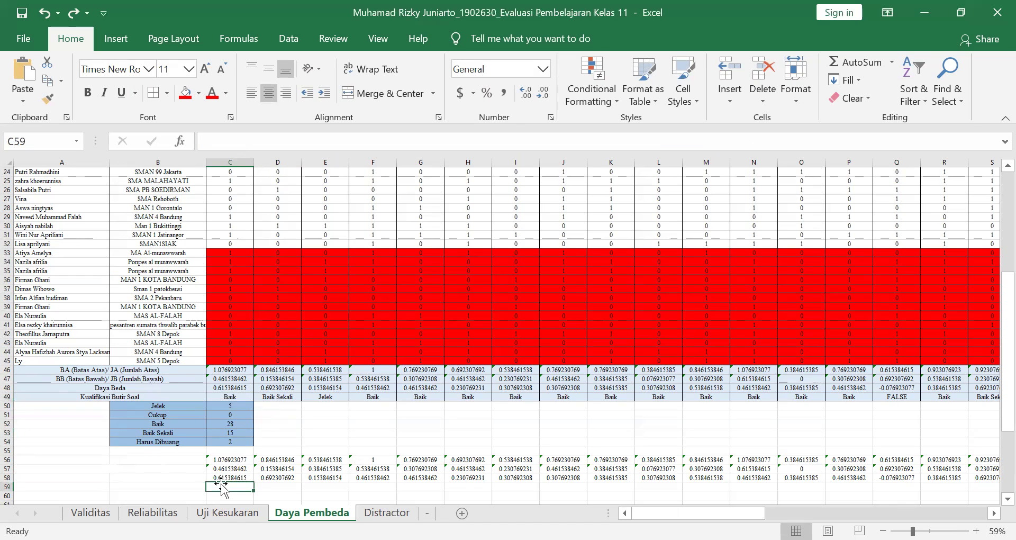
{"action": "type", "text": "="}
{"action": "key", "text": "ctrl+v"}
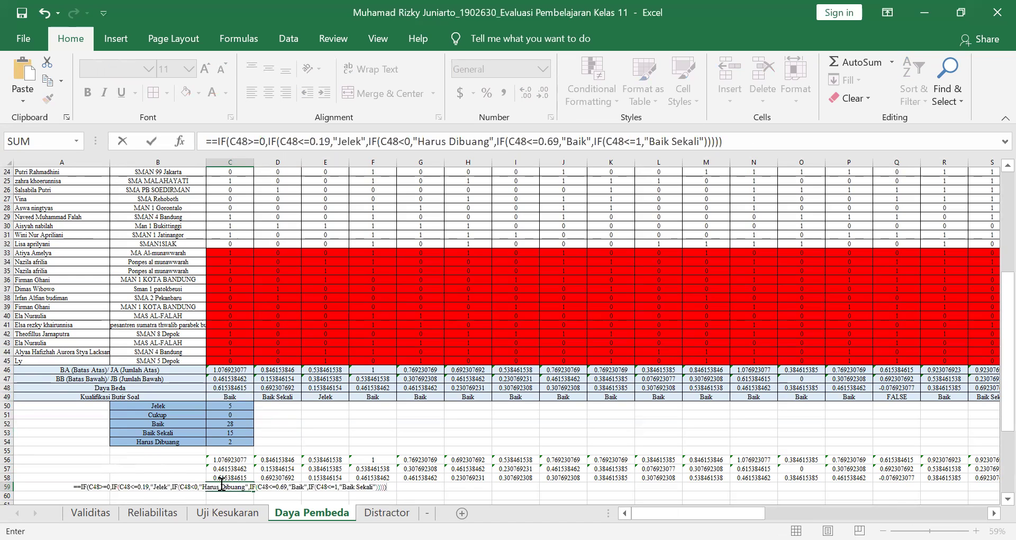
{"action": "left_click", "coordinate": [218, 141]}
{"action": "key", "text": "BackSpace"}
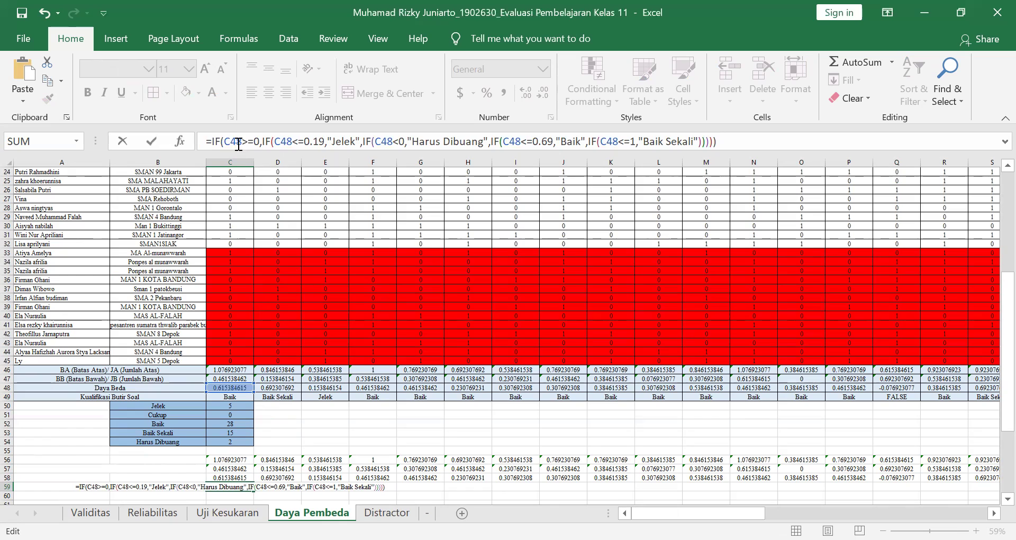
Change all five C48 references in the C59 formula to C58 and commit it
{"action": "left_click", "coordinate": [240, 140]}
{"action": "key", "text": "BackSpace"}
{"action": "type", "text": "5"}
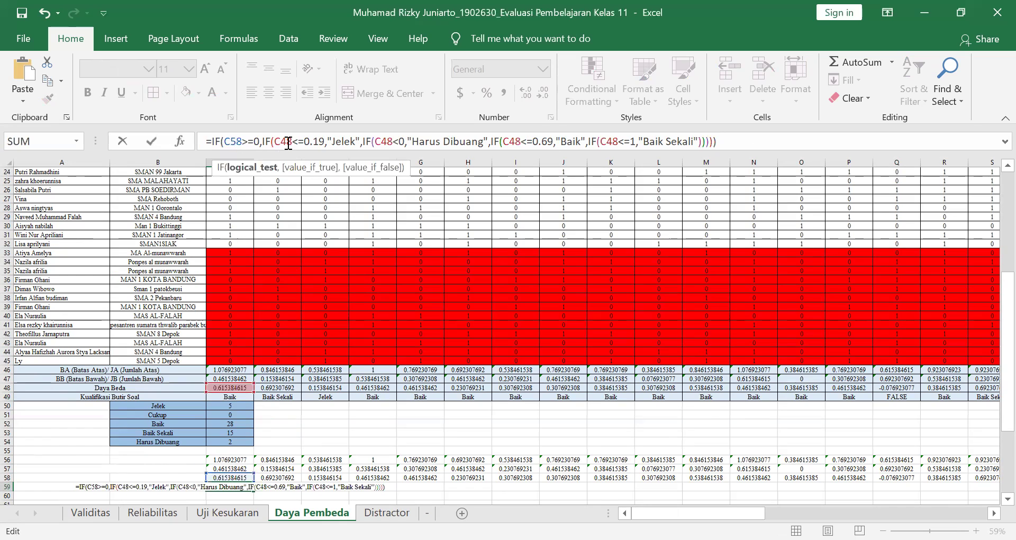
{"action": "left_click", "coordinate": [288, 141]}
{"action": "key", "text": "BackSpace"}
{"action": "type", "text": "5"}
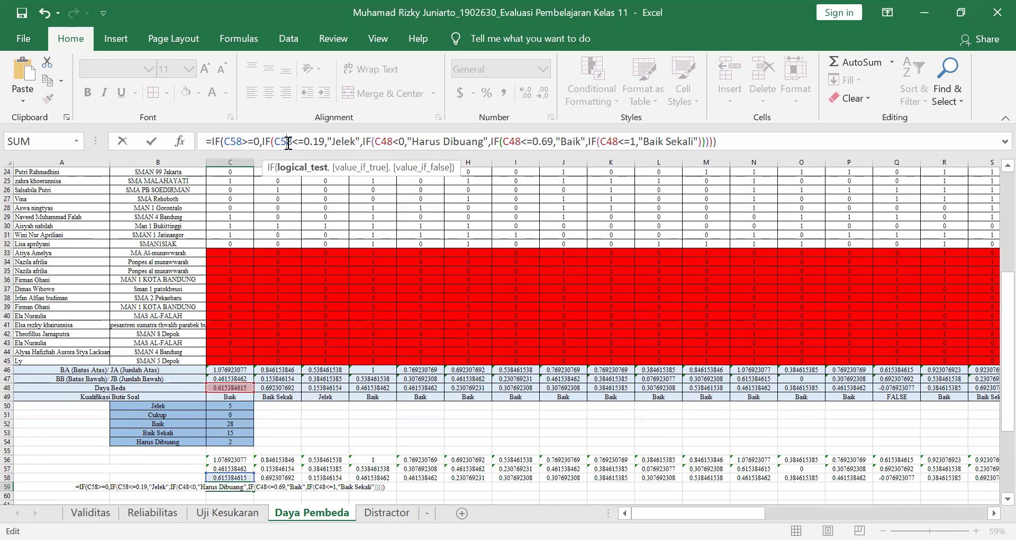
{"action": "left_click", "coordinate": [390, 141]}
{"action": "key", "text": "BackSpace"}
{"action": "type", "text": "5"}
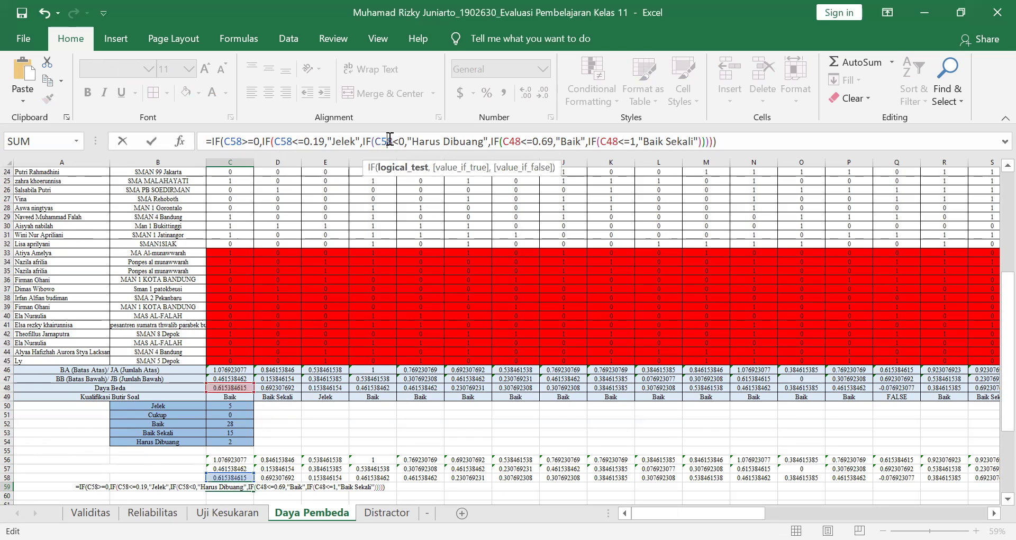
{"action": "left_click", "coordinate": [517, 142]}
{"action": "key", "text": "BackSpace"}
{"action": "type", "text": "5"}
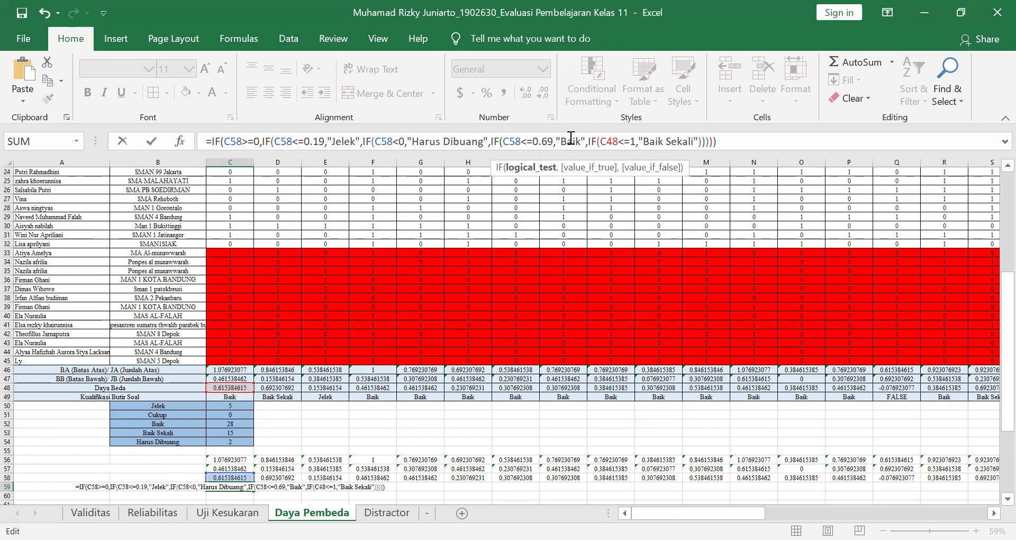
{"action": "left_click", "coordinate": [613, 141]}
{"action": "key", "text": "BackSpace"}
{"action": "type", "text": "5"}
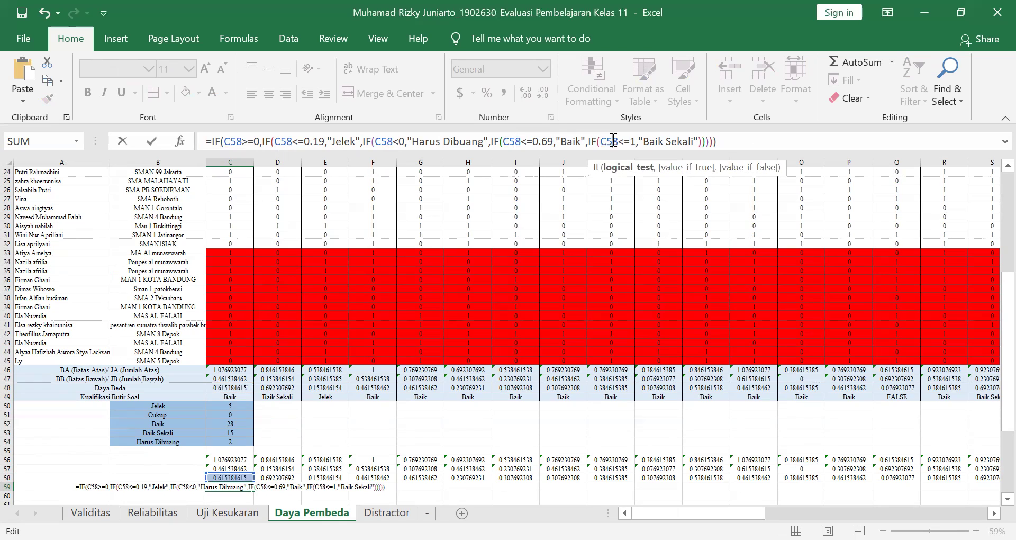
{"action": "key", "text": "Return"}
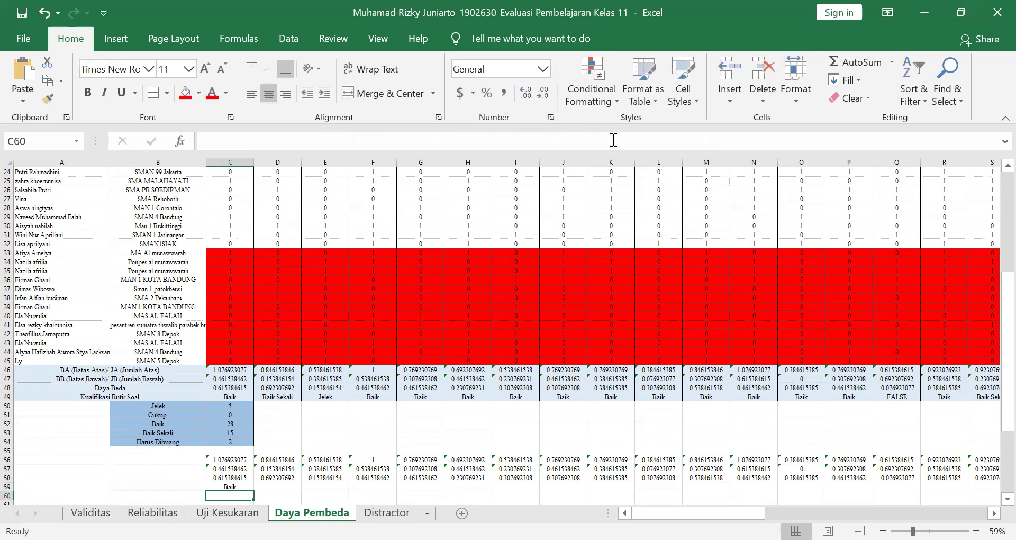
Fill the Kualifikasi Butir Soal formula from C59 across to AZ59
{"action": "left_click", "coordinate": [229, 482]}
{"action": "left_click_drag", "start_coordinate": [254, 491], "coordinate": [923, 496]}
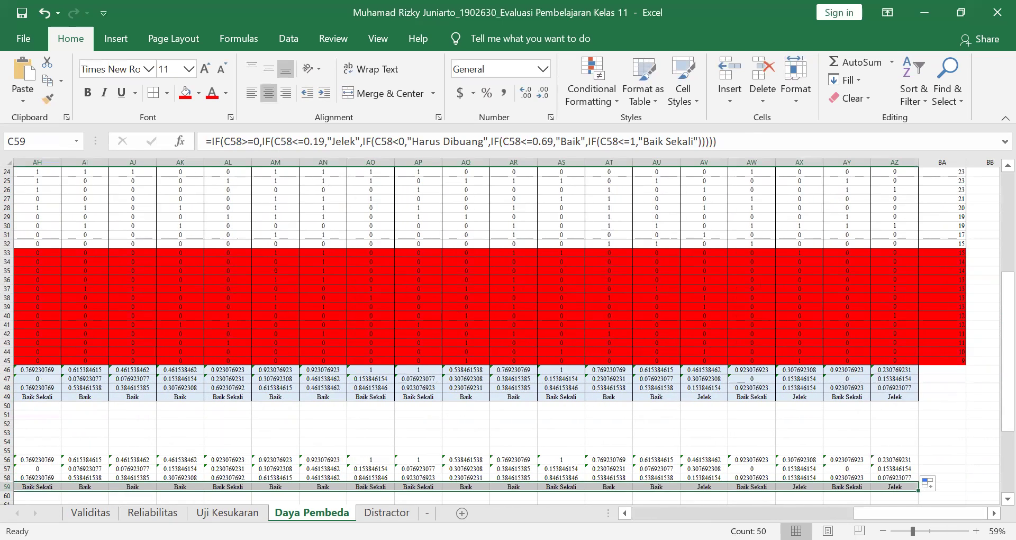
{"action": "left_click_drag", "start_coordinate": [899, 513], "coordinate": [677, 513]}
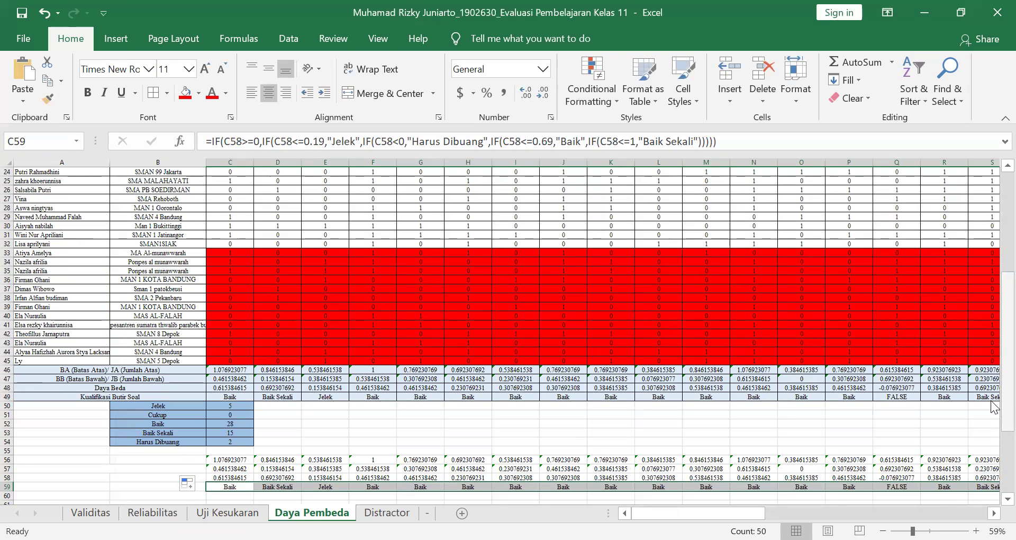
{"action": "mouse_move", "coordinate": [717, 514]}
{"action": "left_mouse_down"}
{"action": "mouse_move", "coordinate": [818, 513]}
{"action": "mouse_move", "coordinate": [718, 513]}
{"action": "left_mouse_up"}
Start a COUNTIF formula in C60 with the range C59:AZ59, following the pattern of the Jelek count in C50
{"action": "left_click_drag", "start_coordinate": [1007, 333], "coordinate": [994, 390]}
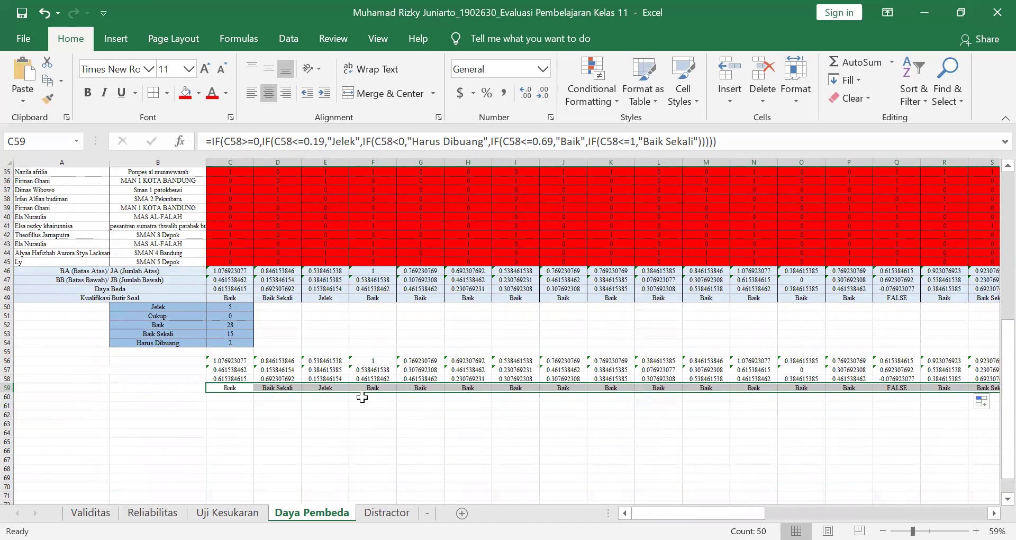
{"action": "left_click", "coordinate": [233, 397]}
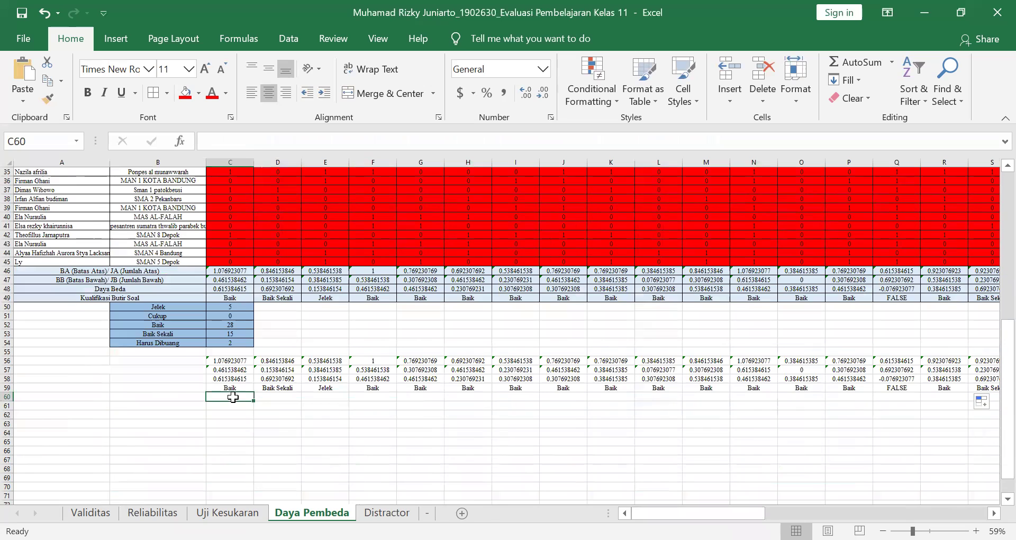
{"action": "left_click", "coordinate": [229, 307]}
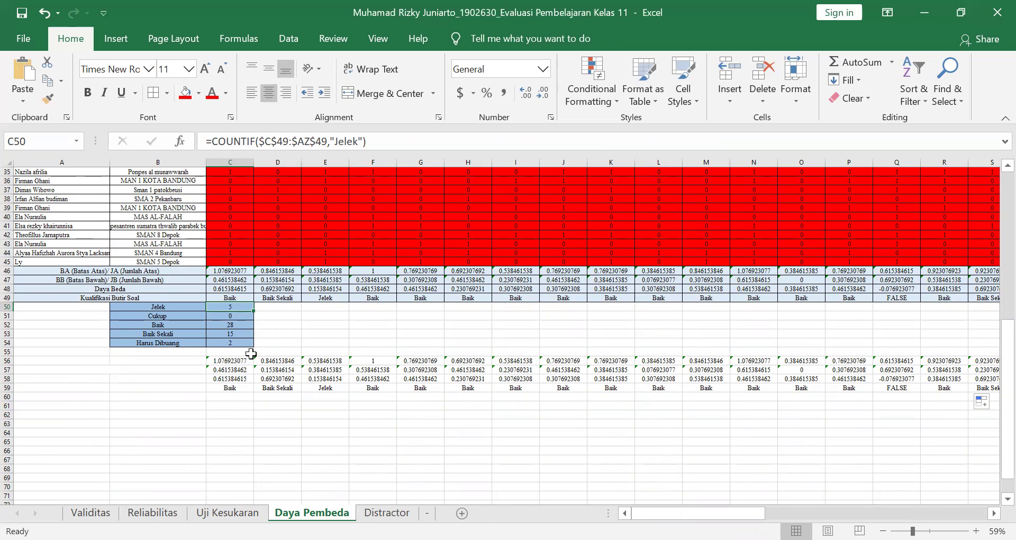
{"action": "left_click", "coordinate": [231, 397]}
{"action": "type", "text": "="}
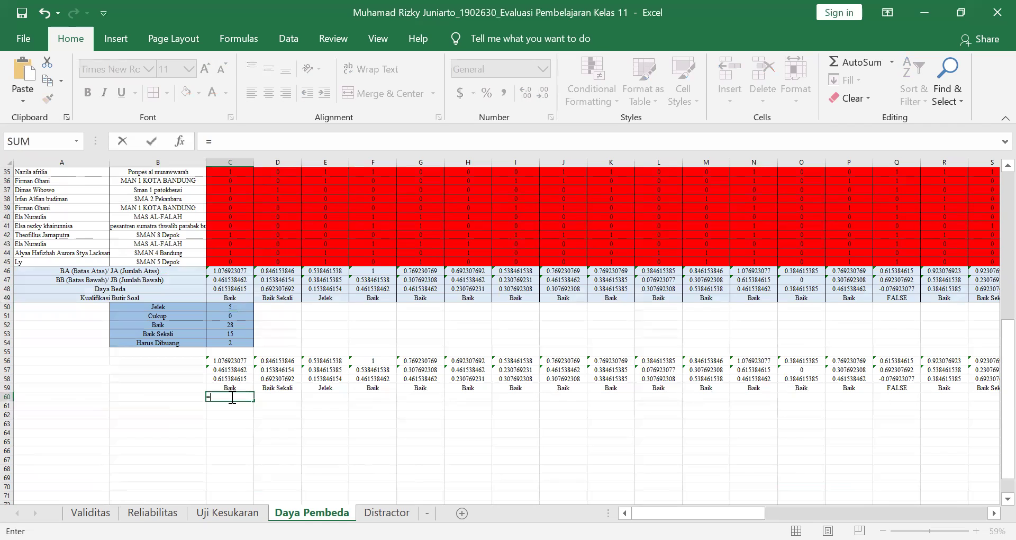
{"action": "type", "text": "countif"}
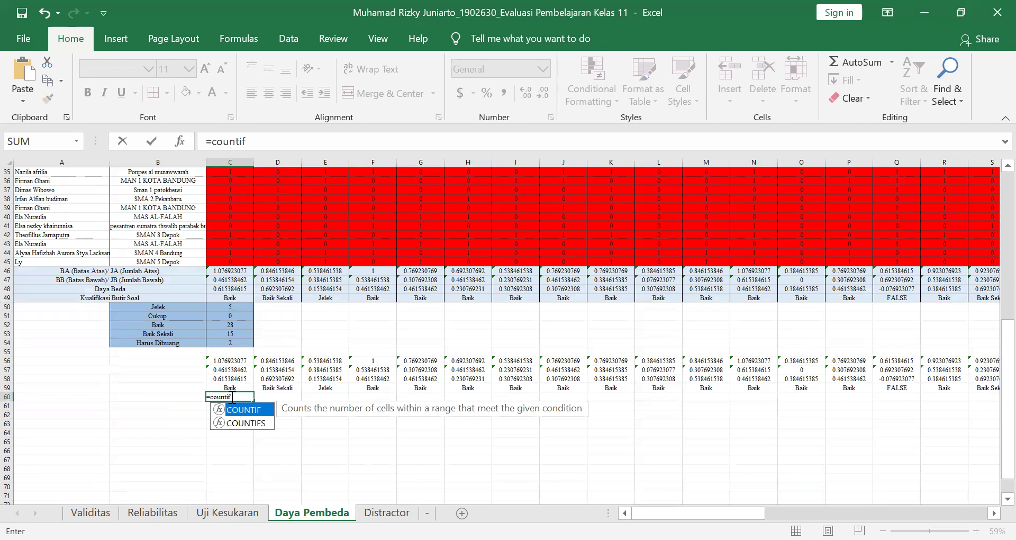
{"action": "type", "text": "("}
{"action": "left_click", "coordinate": [239, 388]}
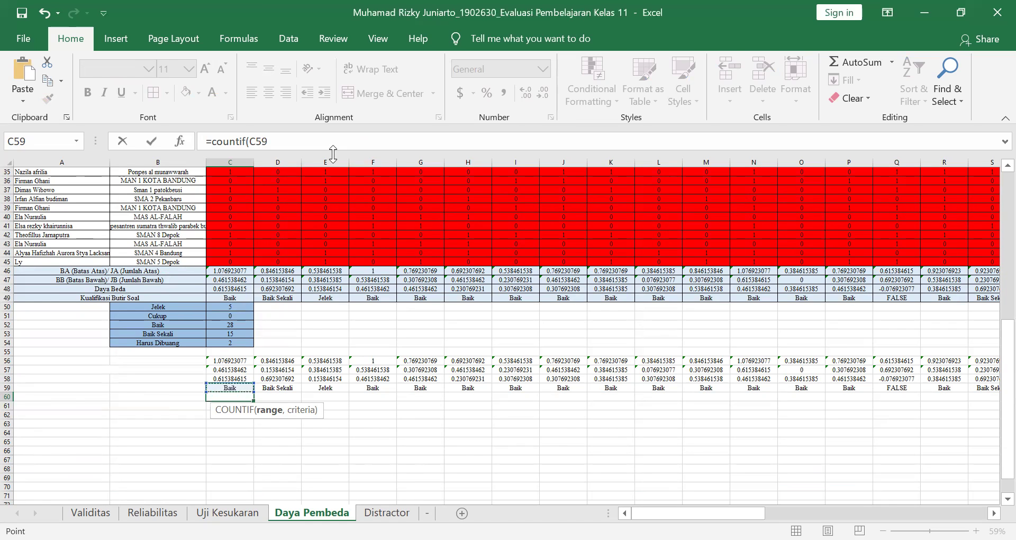
{"action": "key", "text": "shift+Right"}
{"action": "key", "text": "shift+Right"}
{"action": "key", "text": "shift+Right"}
{"action": "key", "text": "shift+Right"}
{"action": "key", "text": "shift+Right"}
{"action": "key", "text": "shift+Right"}
{"action": "key", "text": "shift+Right"}
{"action": "key", "text": "shift+Right"}
{"action": "key", "text": "shift+Right"}
{"action": "key", "text": "shift+Right"}
{"action": "key", "text": "shift+Right"}
{"action": "key", "text": "shift+Right"}
{"action": "key", "text": "shift+Right"}
{"action": "key", "text": "shift+Right"}
{"action": "key", "text": "shift+Right"}
{"action": "key", "text": "shift+Right"}
{"action": "key", "text": "shift+Right"}
{"action": "key", "text": "shift+Right"}
{"action": "key", "text": "shift+Right"}
{"action": "key", "text": "shift+Right"}
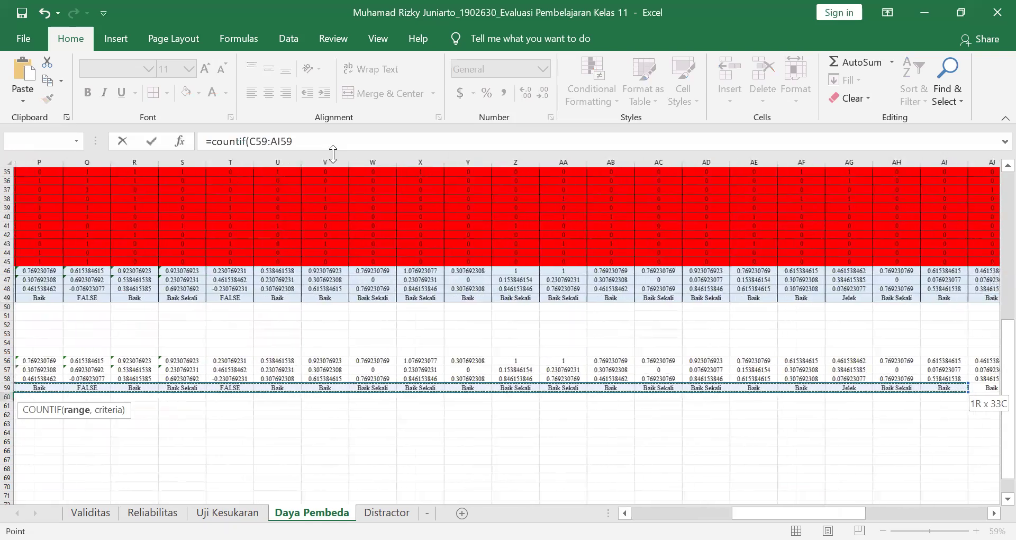
{"action": "key", "text": "shift+Right"}
{"action": "key", "text": "shift+Right"}
{"action": "key", "text": "shift+Right"}
{"action": "key", "text": "shift+Right"}
{"action": "key", "text": "shift+Right"}
{"action": "key", "text": "shift+Right"}
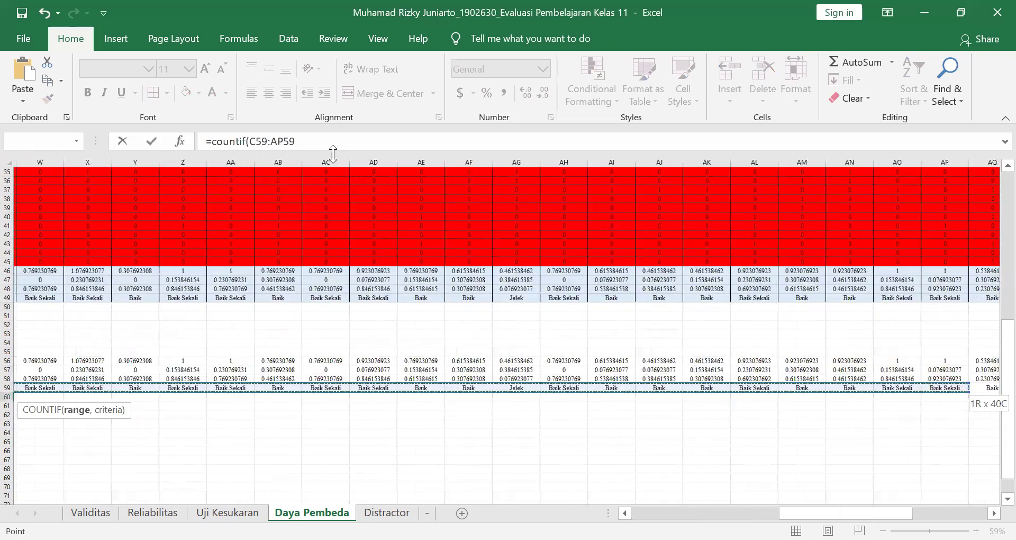
{"action": "key", "text": "shift+Right"}
{"action": "key", "text": "shift+Right"}
{"action": "key", "text": "shift+Right"}
{"action": "key", "text": "shift+Right"}
{"action": "key", "text": "shift+Right"}
{"action": "key", "text": "shift+Right"}
{"action": "key", "text": "shift+Right"}
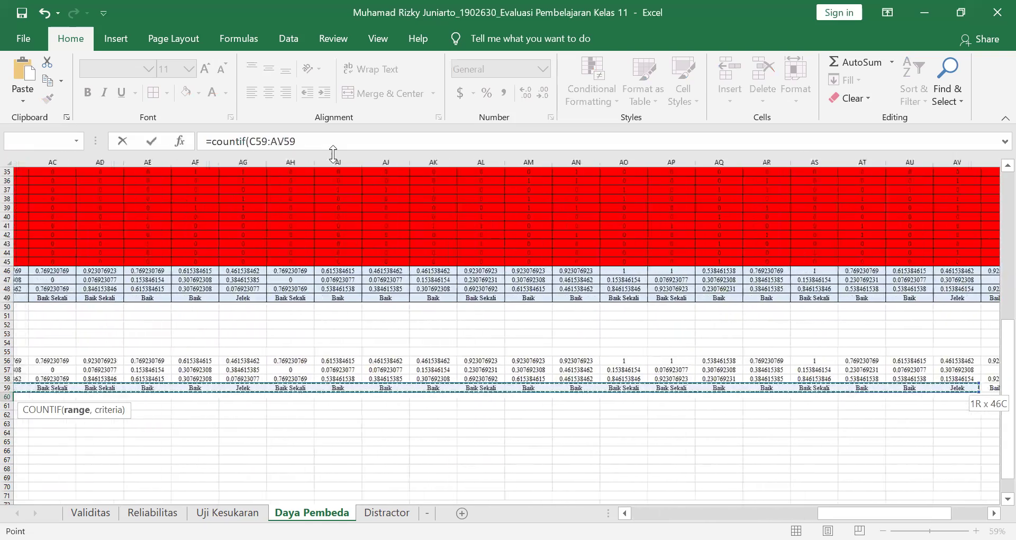
{"action": "key", "text": "shift+Right"}
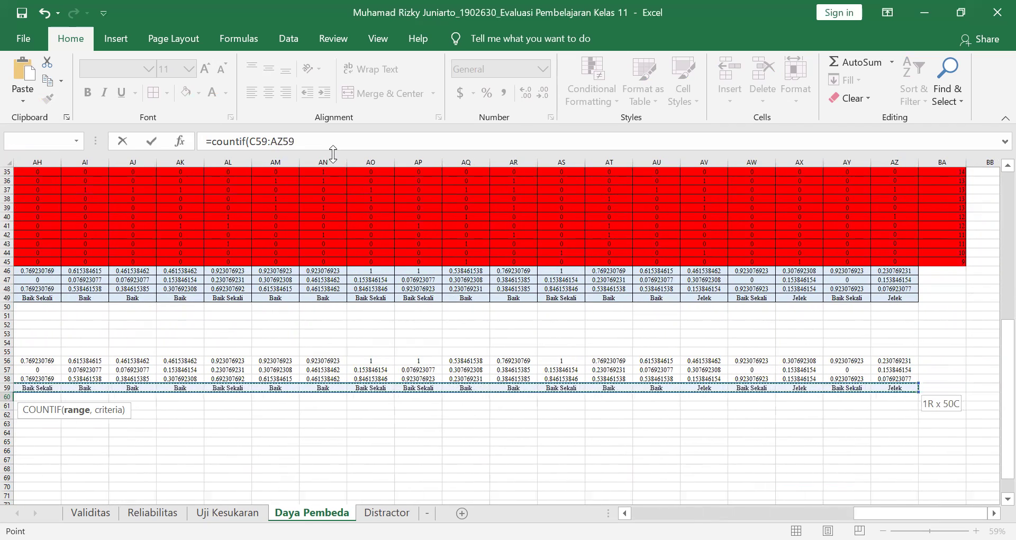
Make the COUNTIF range in C60 absolute as $C$59:$AZ$59
{"action": "left_click", "coordinate": [254, 143]}
{"action": "type", "text": "$"}
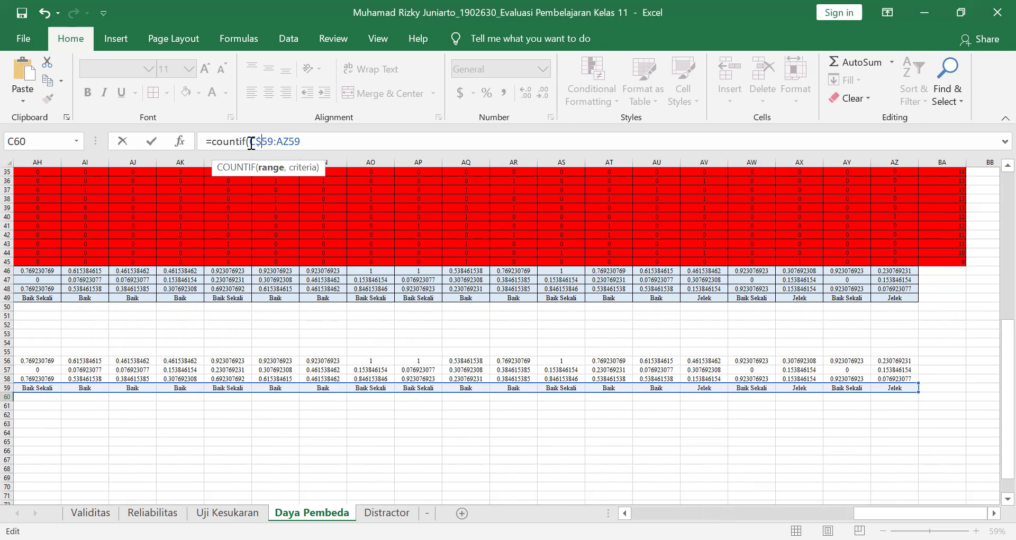
{"action": "left_click", "coordinate": [252, 144]}
{"action": "type", "text": "$"}
{"action": "left_click", "coordinate": [292, 142]}
{"action": "type", "text": "$"}
{"action": "key", "text": "BackSpace"}
{"action": "type", "text": "$"}
{"action": "left_click", "coordinate": [306, 142]}
{"action": "type", "text": "$59, "}
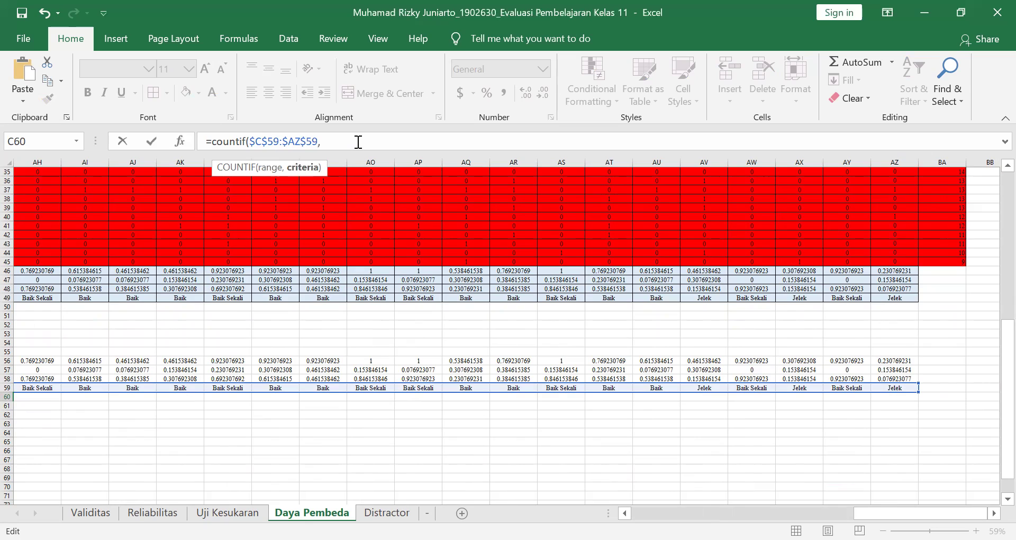
Complete the COUNTIF formula in C60 with the criterion "Jelek" and commit it
{"action": "type", "text": "\""}
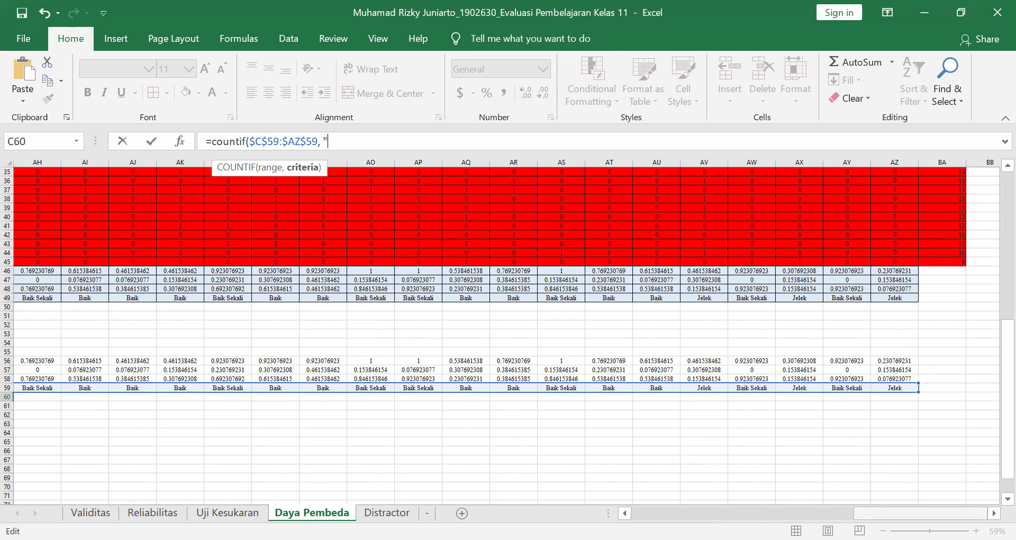
{"action": "left_click_drag", "start_coordinate": [921, 513], "coordinate": [699, 513]}
{"action": "type", "text": "Jelek\")"}
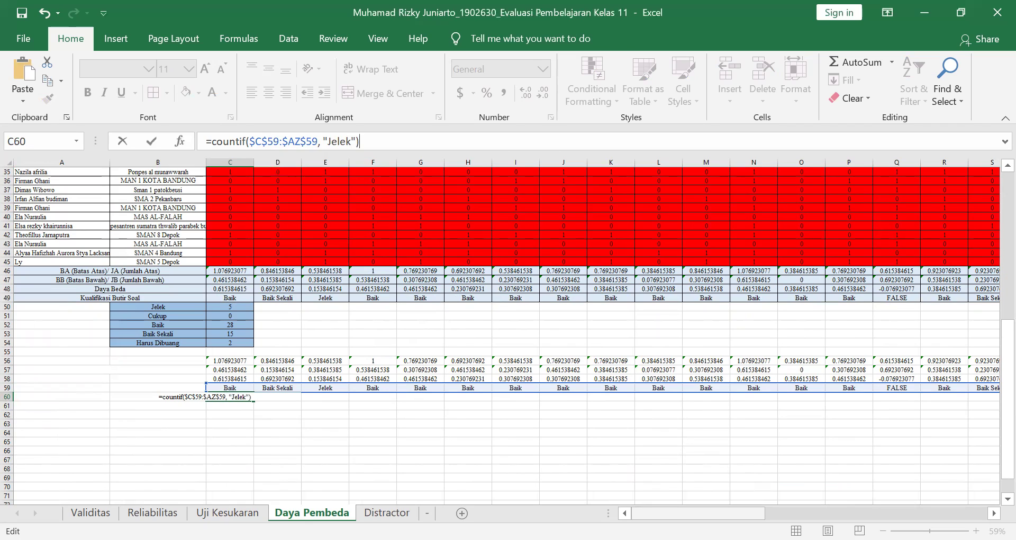
{"action": "key", "text": "Return"}
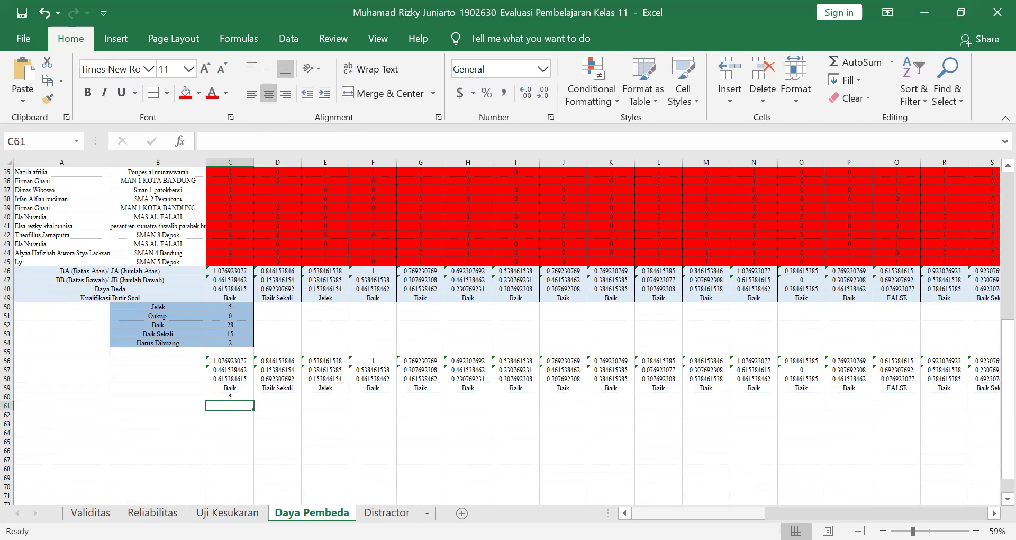
Check the formulas in C50, C59 and C60 against each other
{"action": "left_click", "coordinate": [231, 307]}
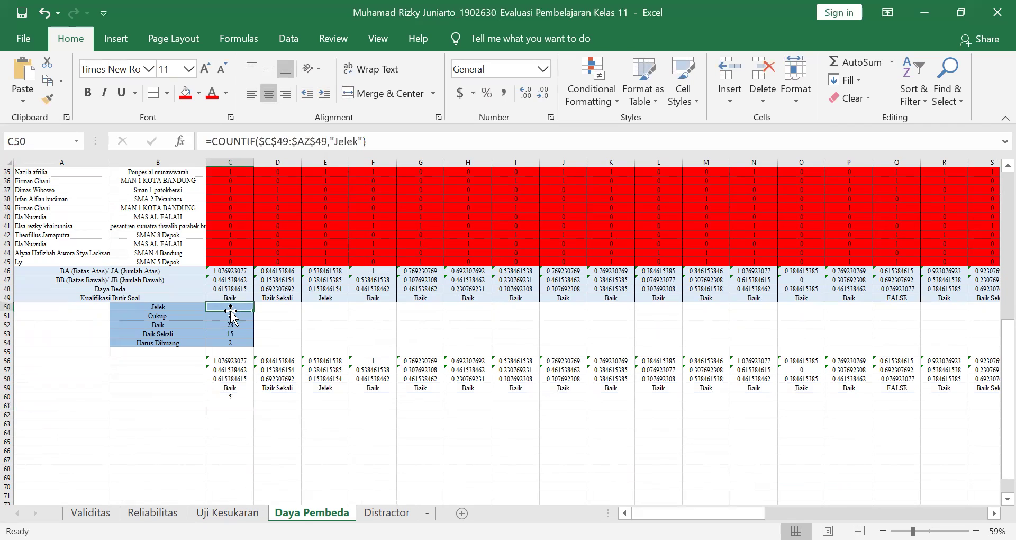
{"action": "left_click", "coordinate": [244, 405]}
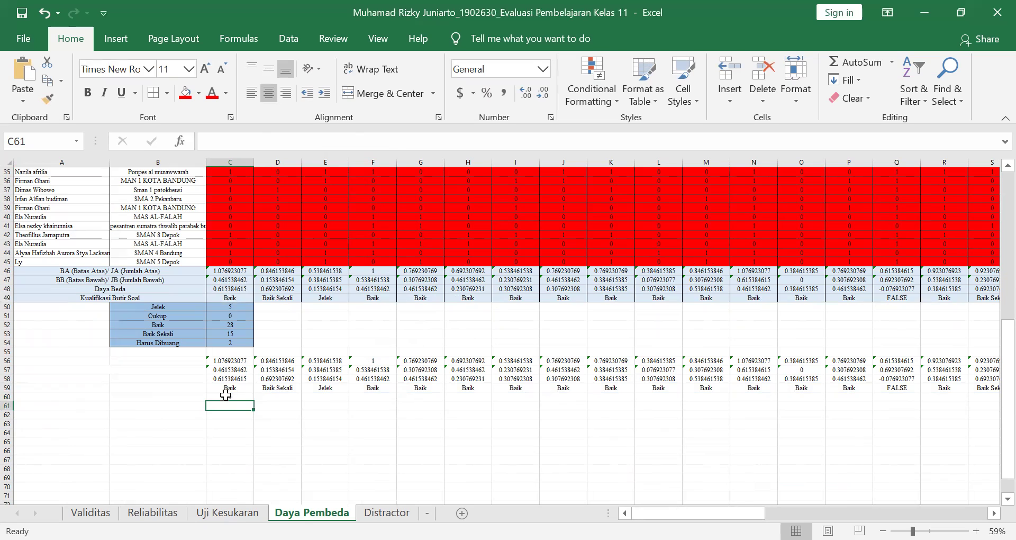
{"action": "left_click", "coordinate": [227, 388]}
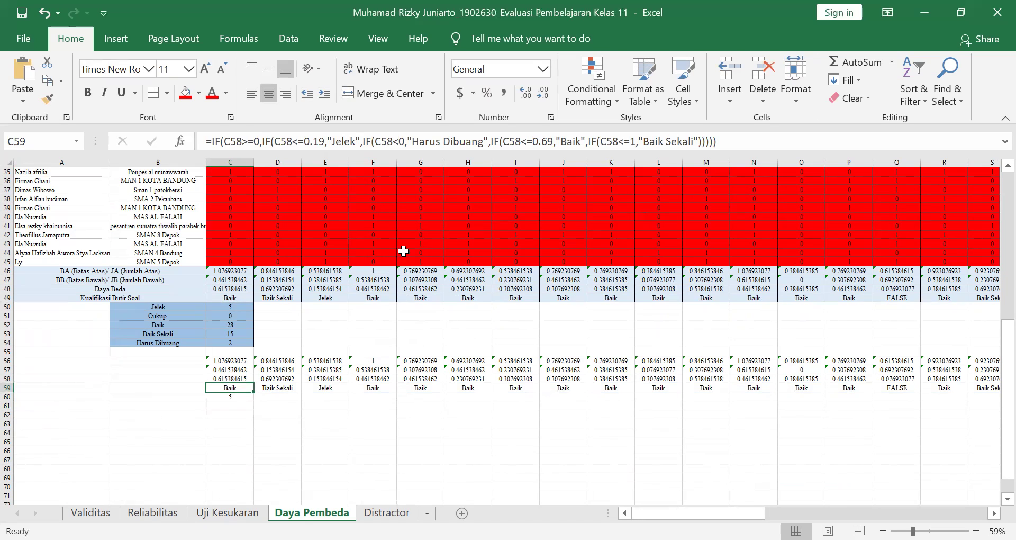
{"action": "left_click", "coordinate": [226, 396]}
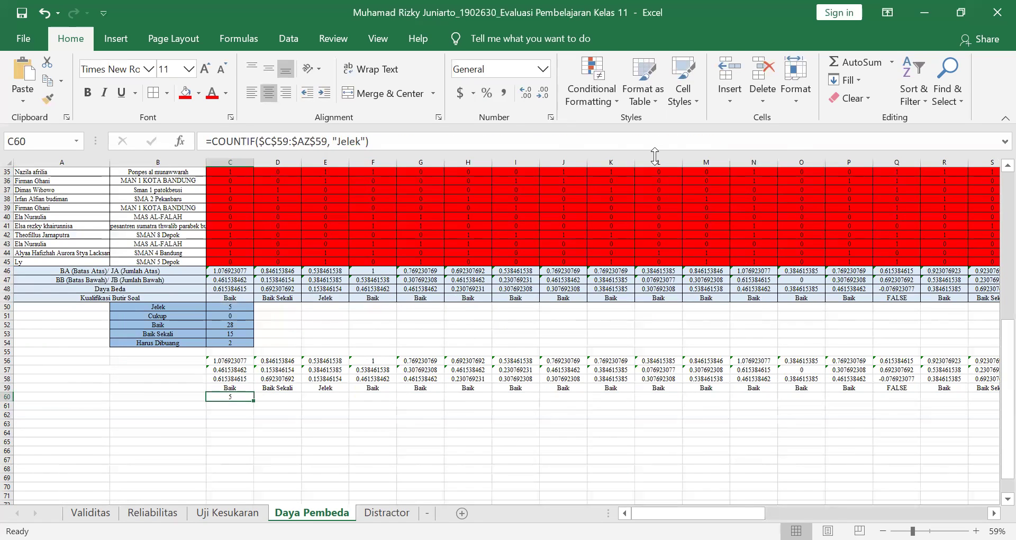
{"action": "left_click_drag", "start_coordinate": [566, 141], "coordinate": [204, 143]}
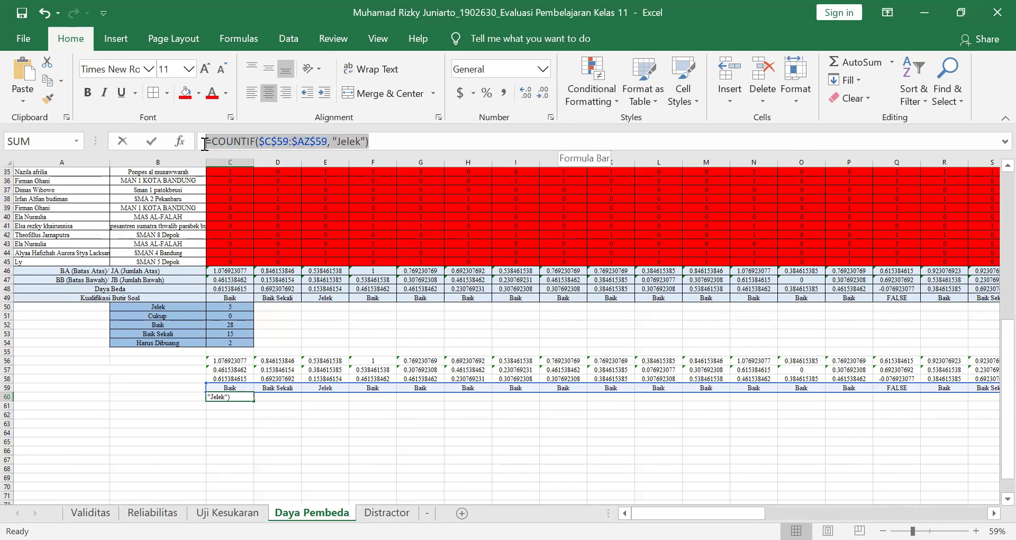
{"action": "type", "text": "="}
{"action": "left_click", "coordinate": [169, 397]}
{"action": "left_click", "coordinate": [437, 364]}
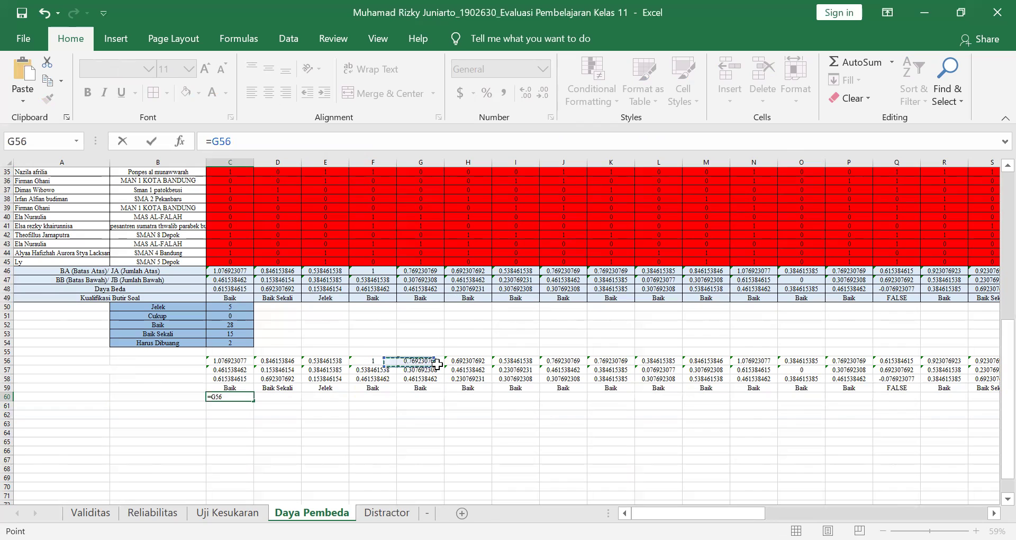
{"action": "key", "text": "BackSpace"}
{"action": "key", "text": "BackSpace"}
{"action": "key", "text": "BackSpace"}
{"action": "key", "text": "BackSpace"}
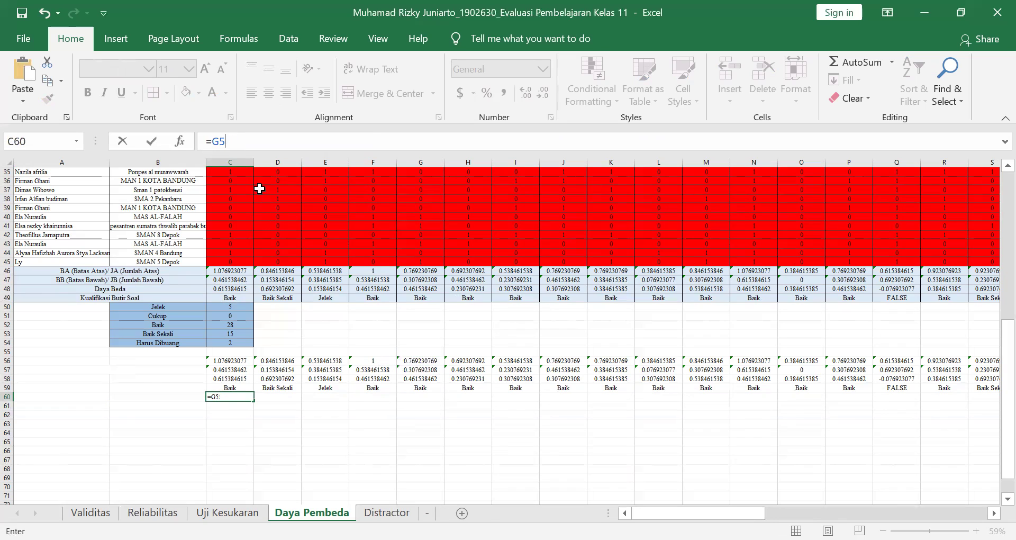
{"action": "left_click", "coordinate": [285, 405]}
{"action": "key", "text": "ctrl+z"}
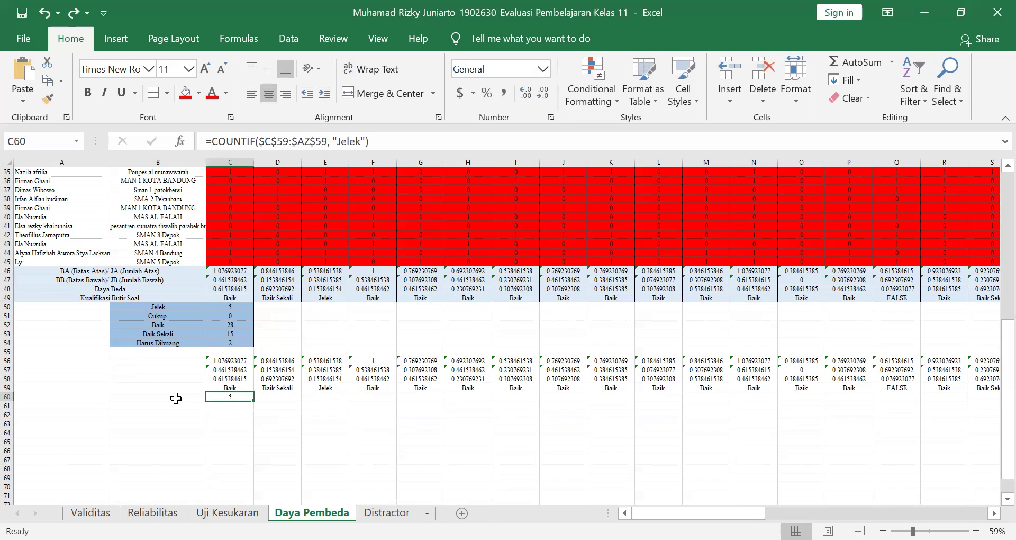
Label cells B60 to B64 Jelek, Cukup, Baik, Baik Sekali and Harus Dibuang
{"action": "left_click", "coordinate": [177, 398]}
{"action": "type", "text": "Jelek"}
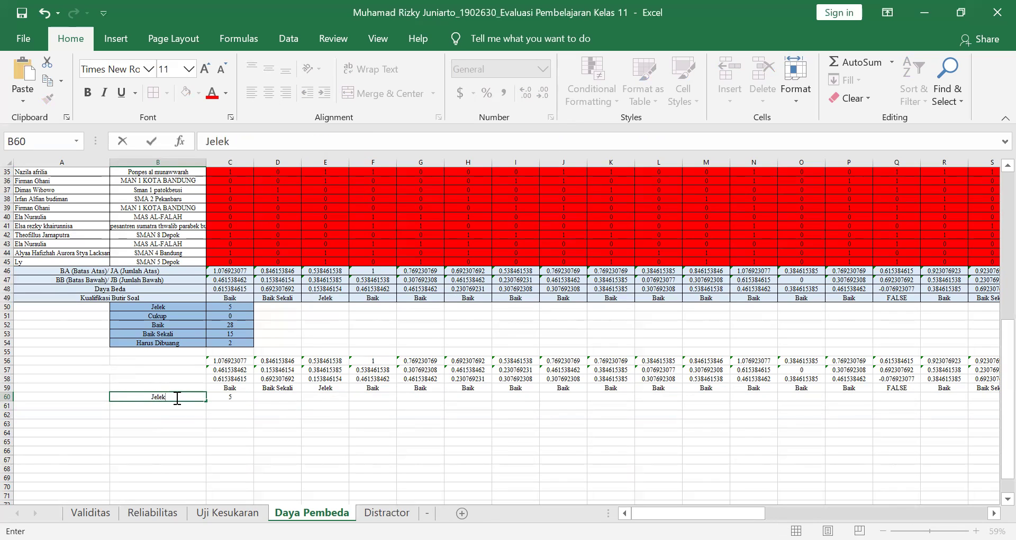
{"action": "key", "text": "Return"}
{"action": "type", "text": "Cukup"}
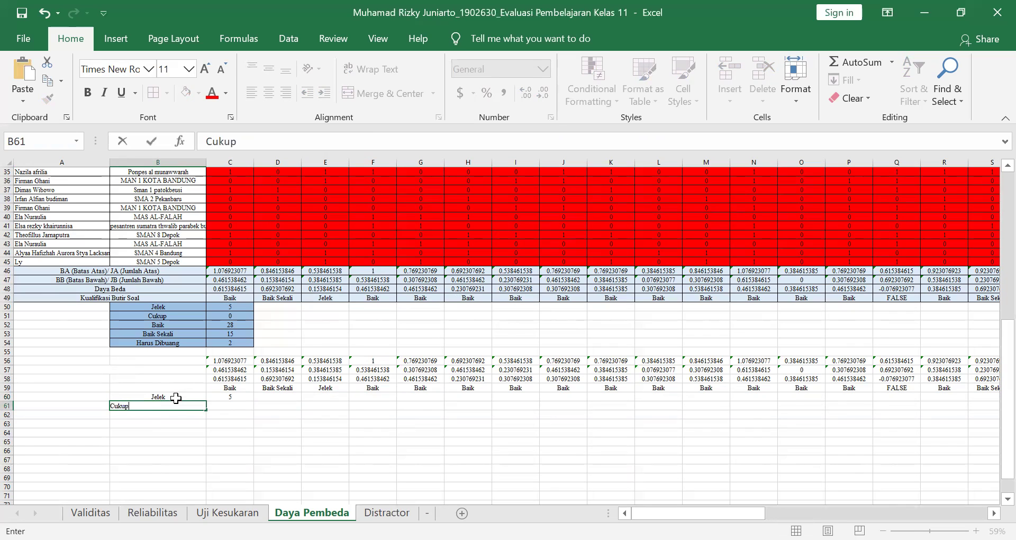
{"action": "key", "text": "Return"}
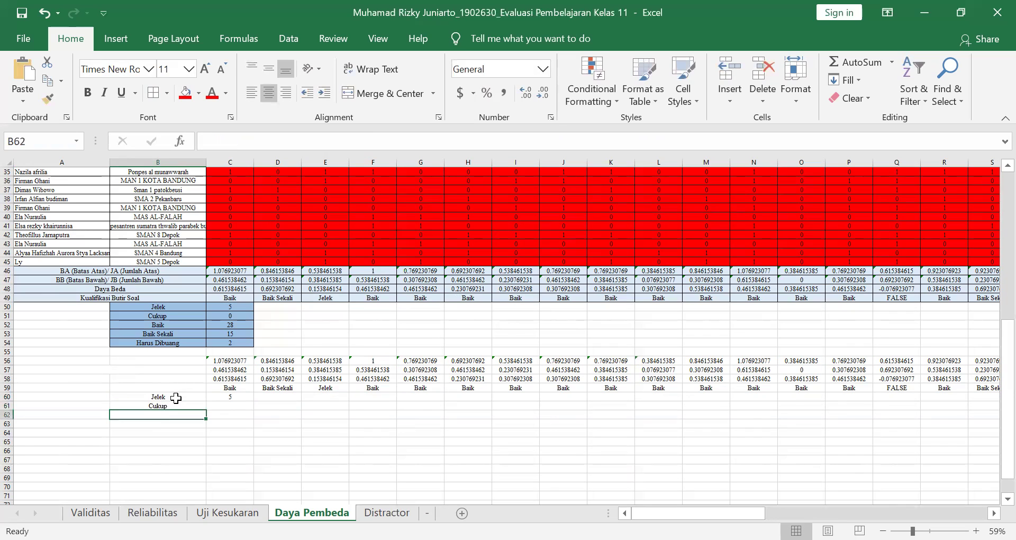
{"action": "type", "text": "Baik"}
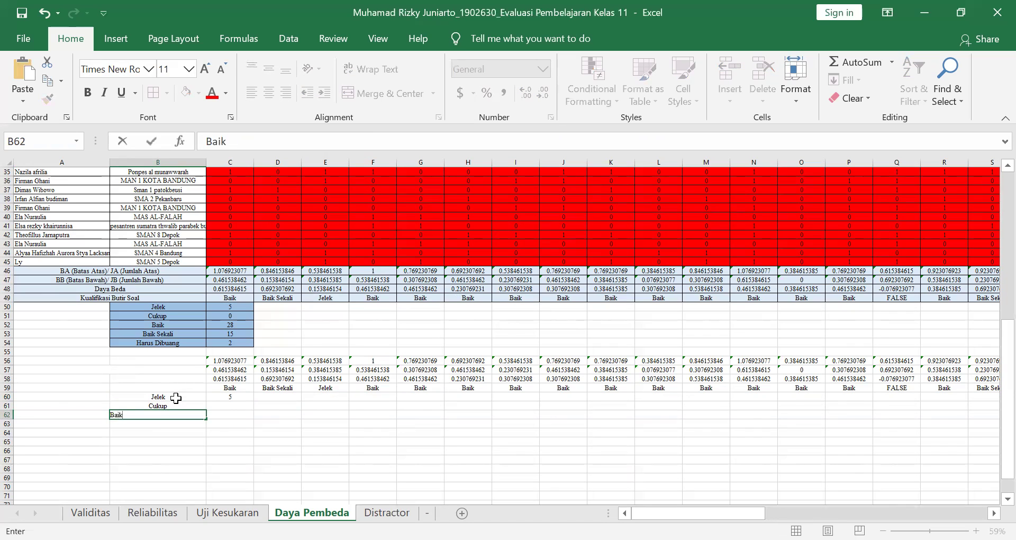
{"action": "key", "text": "Return"}
{"action": "type", "text": "Baik Sekali"}
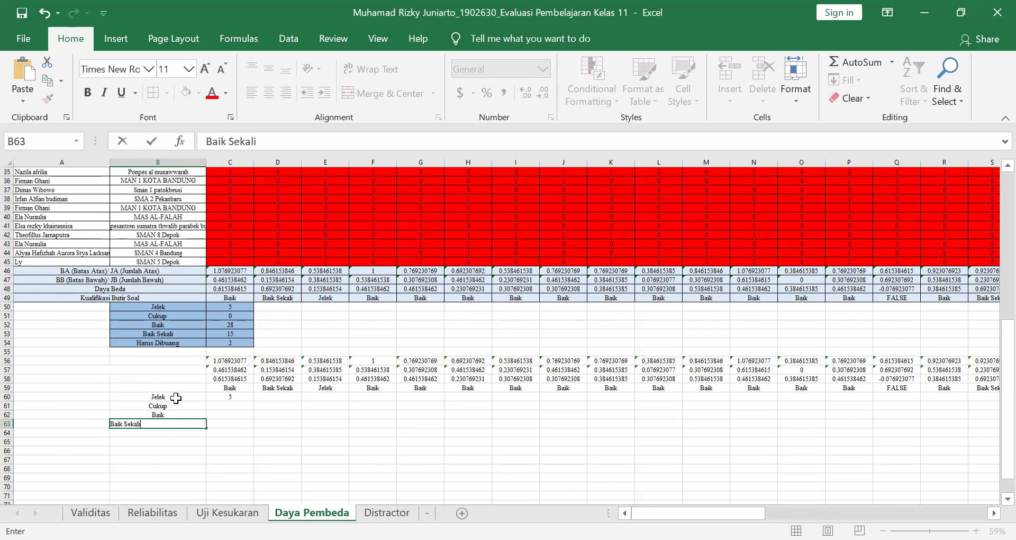
{"action": "key", "text": "Return"}
{"action": "type", "text": "Harus Dibuang"}
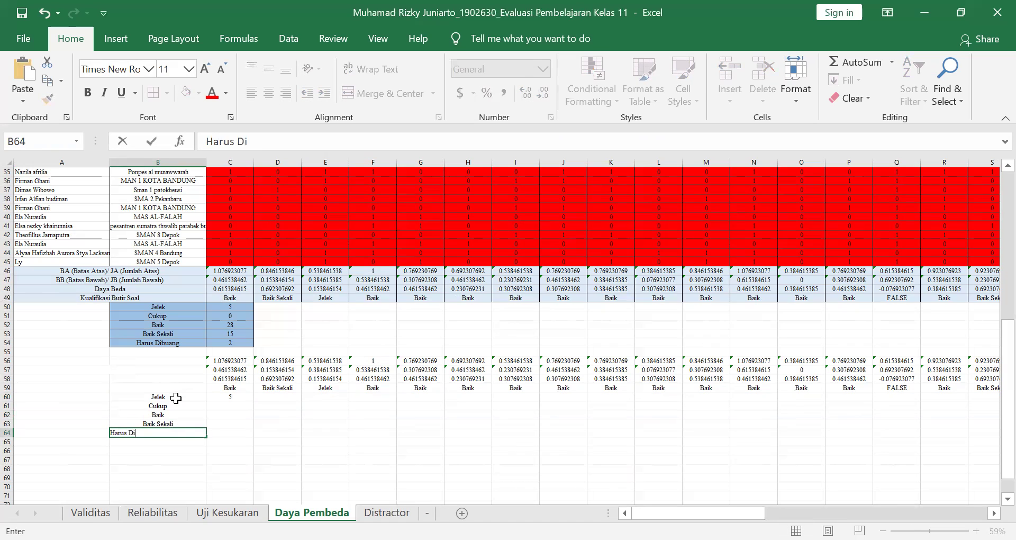
{"action": "key", "text": "Return"}
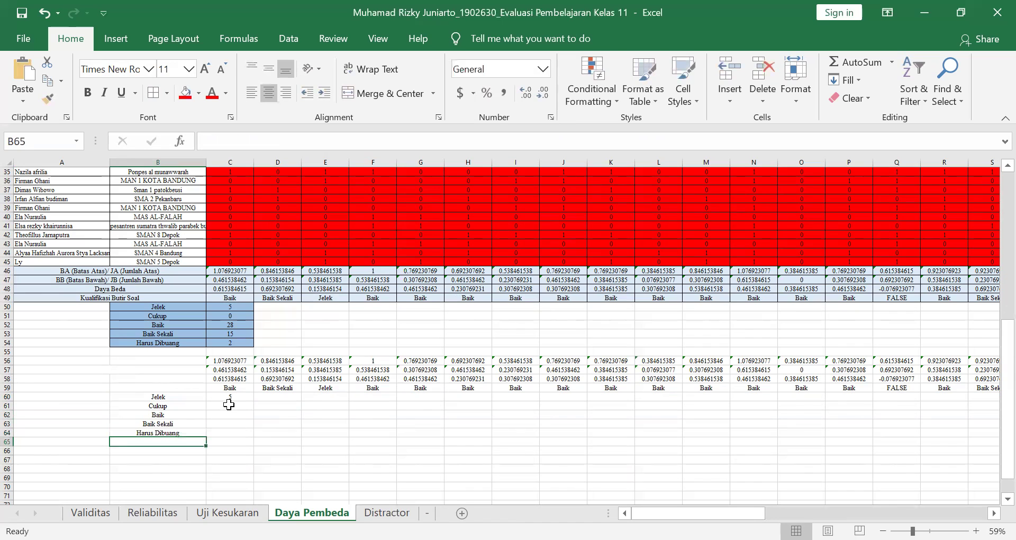
Paste the COUNTIF formula into C61 and change its criterion to "Cukup"
{"action": "left_click", "coordinate": [232, 406]}
{"action": "key", "text": "ctrl+v"}
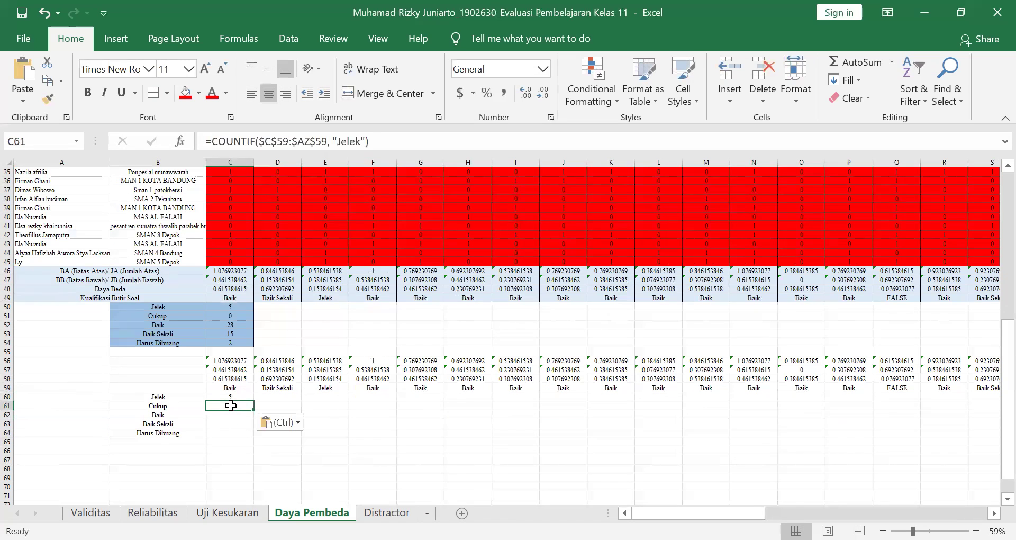
{"action": "double_click", "coordinate": [361, 141]}
{"action": "key", "text": "BackSpace"}
{"action": "type", "text": "Cukup"}
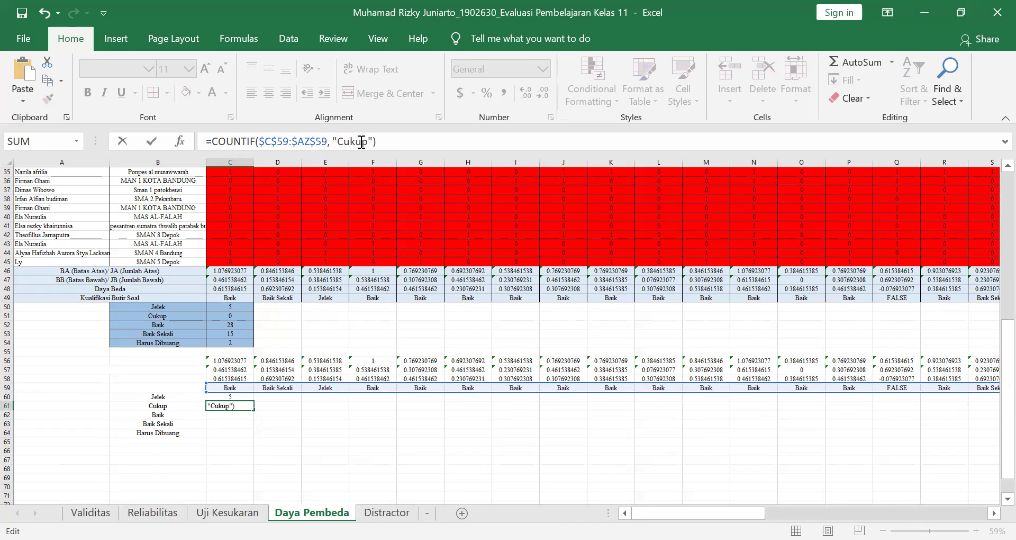
{"action": "key", "text": "Return"}
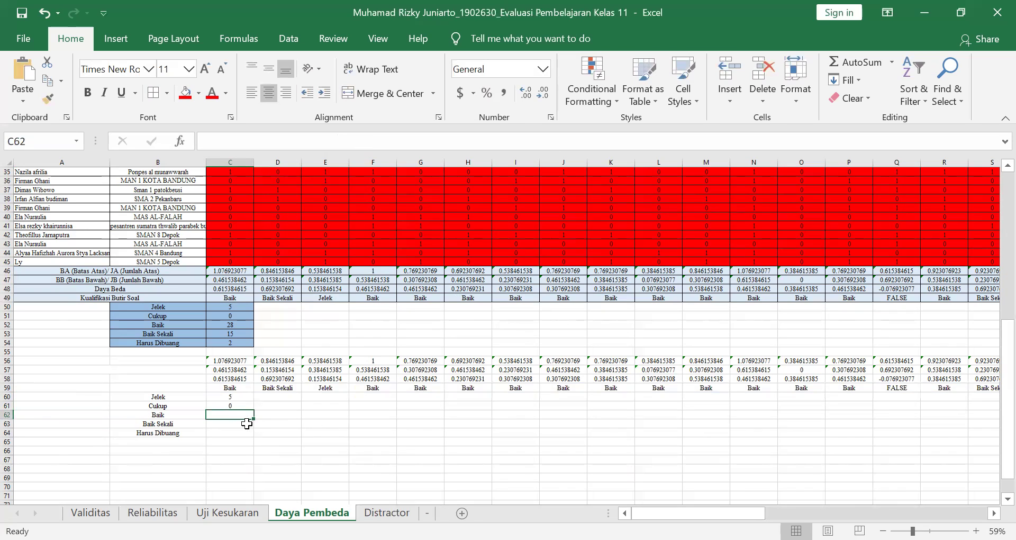
Paste the COUNTIF formula into C62 and change its criterion to "Baik"
{"action": "key", "text": "ctrl+v"}
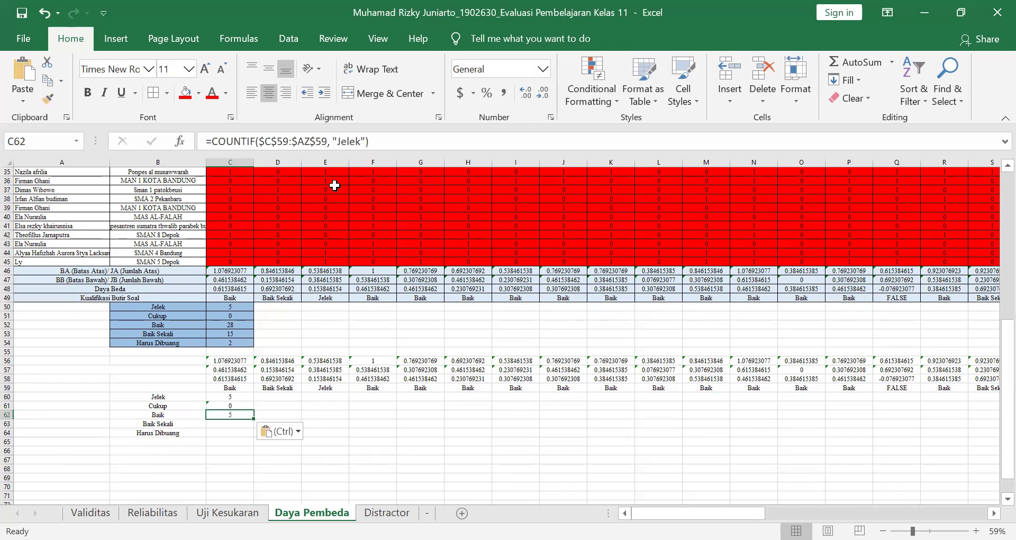
{"action": "left_click", "coordinate": [359, 141]}
{"action": "key", "text": "BackSpace"}
{"action": "key", "text": "BackSpace"}
{"action": "key", "text": "BackSpace"}
{"action": "key", "text": "BackSpace"}
{"action": "key", "text": "BackSpace"}
{"action": "type", "text": "Baik"}
{"action": "key", "text": "Return"}
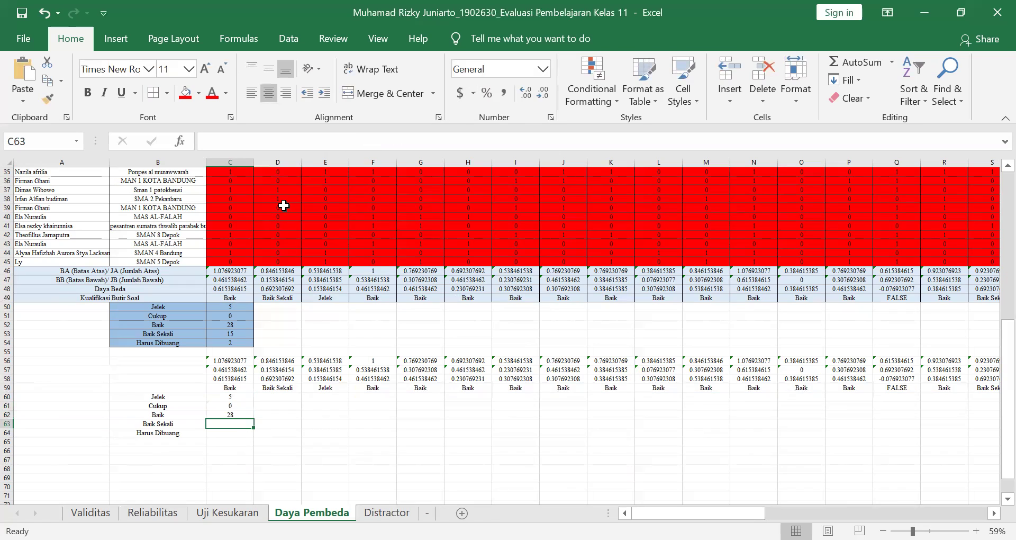
Paste the COUNTIF formula into C63 and change its criterion to "Baik Sekali"
{"action": "key", "text": "ctrl+v"}
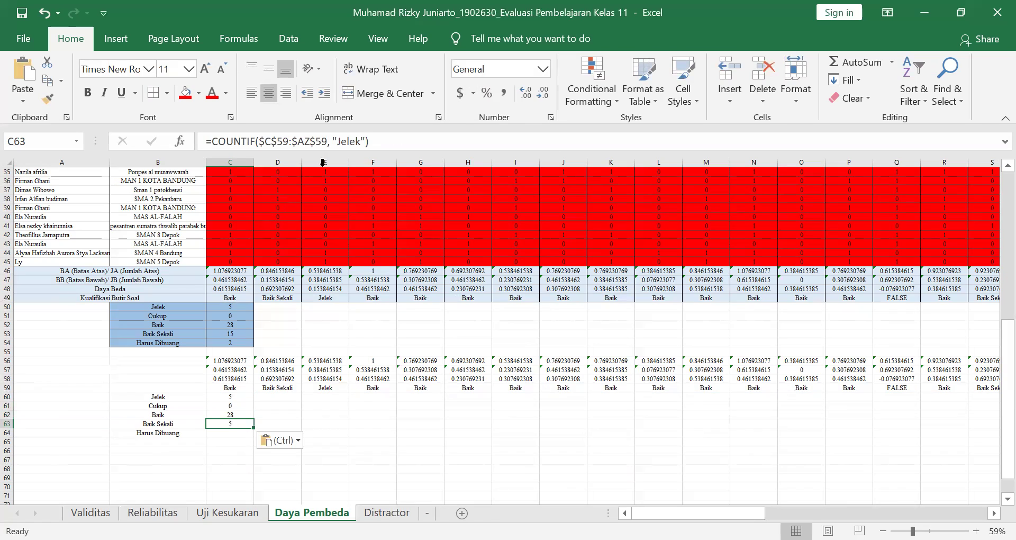
{"action": "left_click", "coordinate": [362, 142]}
{"action": "key", "text": "BackSpace"}
{"action": "key", "text": "BackSpace"}
{"action": "key", "text": "BackSpace"}
{"action": "key", "text": "BackSpace"}
{"action": "key", "text": "BackSpace"}
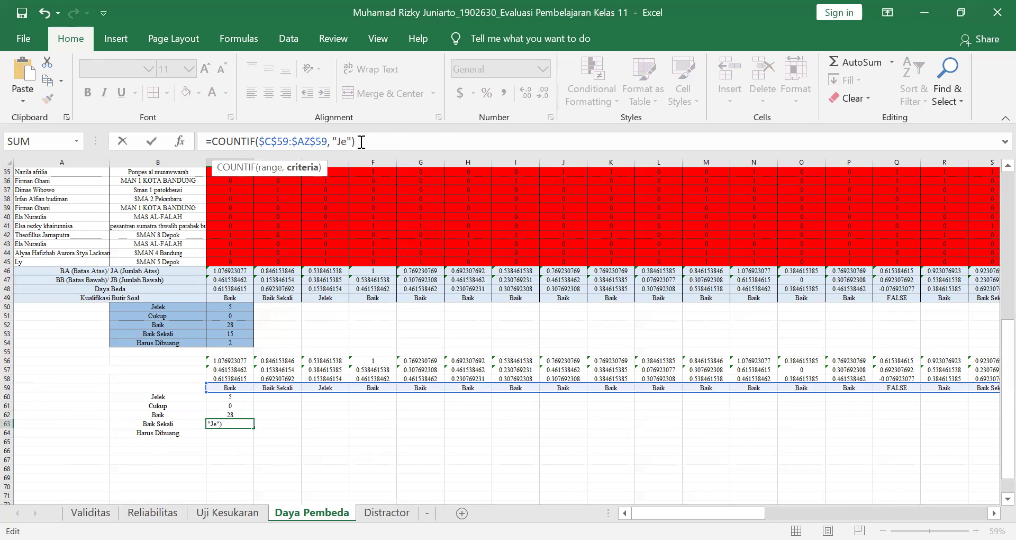
{"action": "type", "text": "Baik Sekali"}
{"action": "key", "text": "Return"}
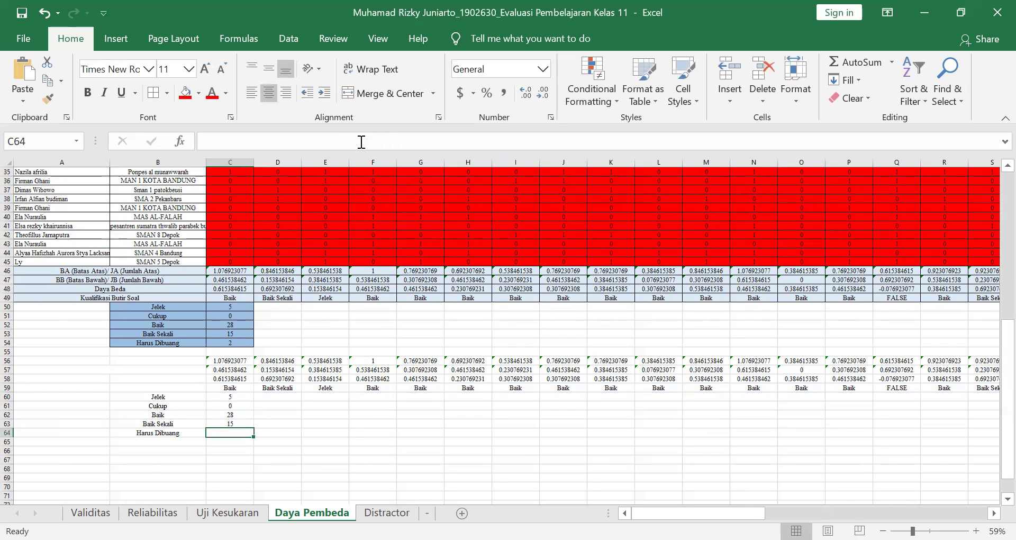
Enter the same COUNTIF formula over $C$59:$AZ$59 in C64 with the criterion "false" for Harus Dibuang
{"action": "left_click", "coordinate": [242, 142]}
{"action": "type", "text": "=COUNTIF($C$59:$AZ$59, \"Jelek\")"}
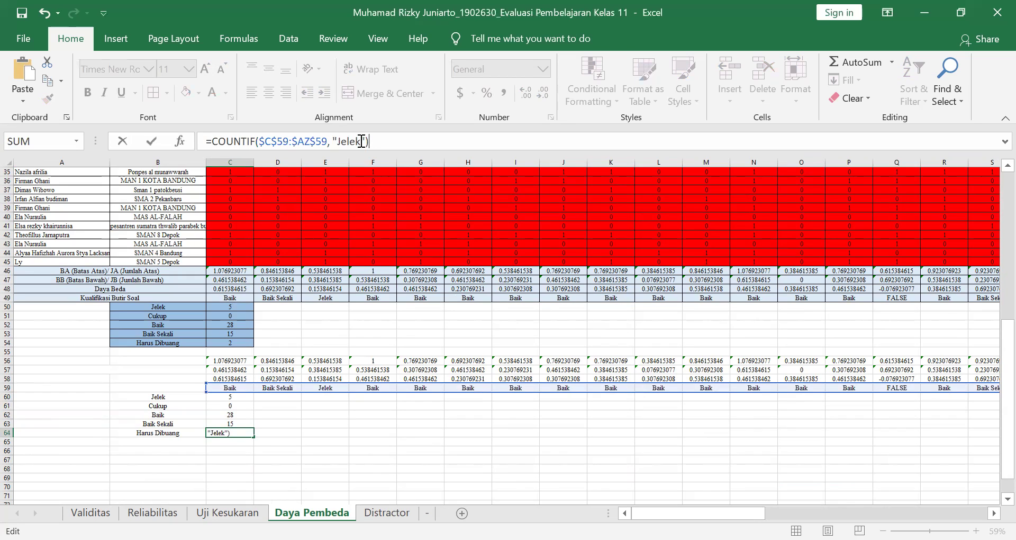
{"action": "key", "text": "BackSpace"}
{"action": "key", "text": "BackSpace"}
{"action": "key", "text": "BackSpace"}
{"action": "key", "text": "BackSpace"}
{"action": "key", "text": "BackSpace"}
{"action": "type", "text": "fa"}
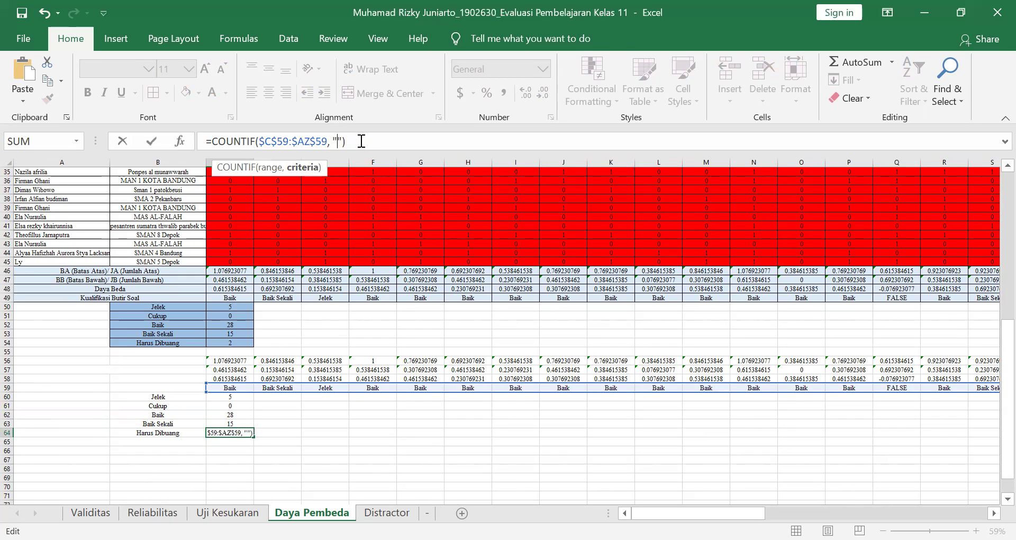
{"action": "type", "text": "lse"}
{"action": "key", "text": "Return"}
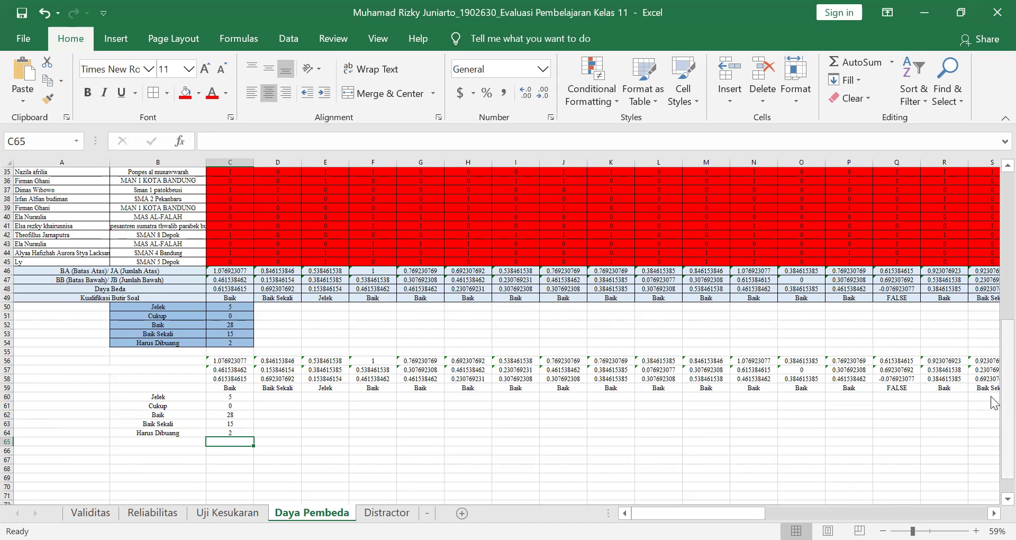
Open the Distractor sheet and look over the respondents' scores and the answer tables below them
{"action": "mouse_move", "coordinate": [1002, 334]}
{"action": "left_mouse_down"}
{"action": "mouse_move", "coordinate": [1002, 217]}
{"action": "mouse_move", "coordinate": [1002, 341]}
{"action": "left_mouse_up"}
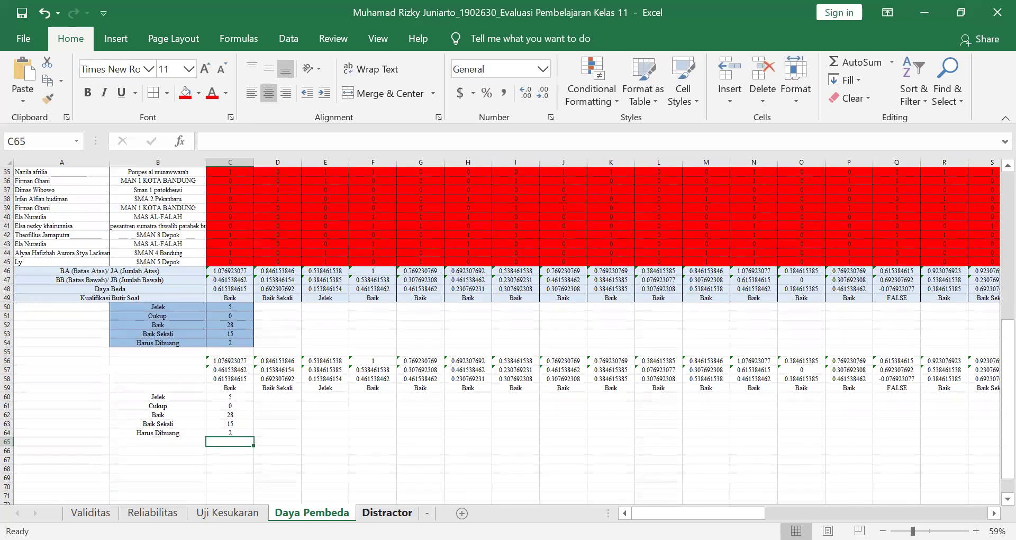
{"action": "left_click", "coordinate": [387, 513]}
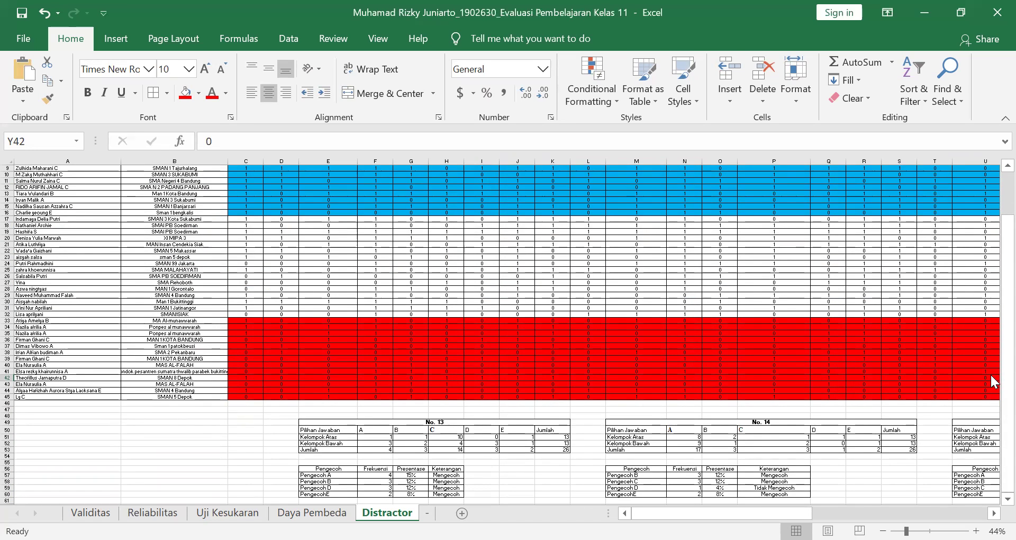
{"action": "left_click_drag", "start_coordinate": [992, 389], "coordinate": [993, 316]}
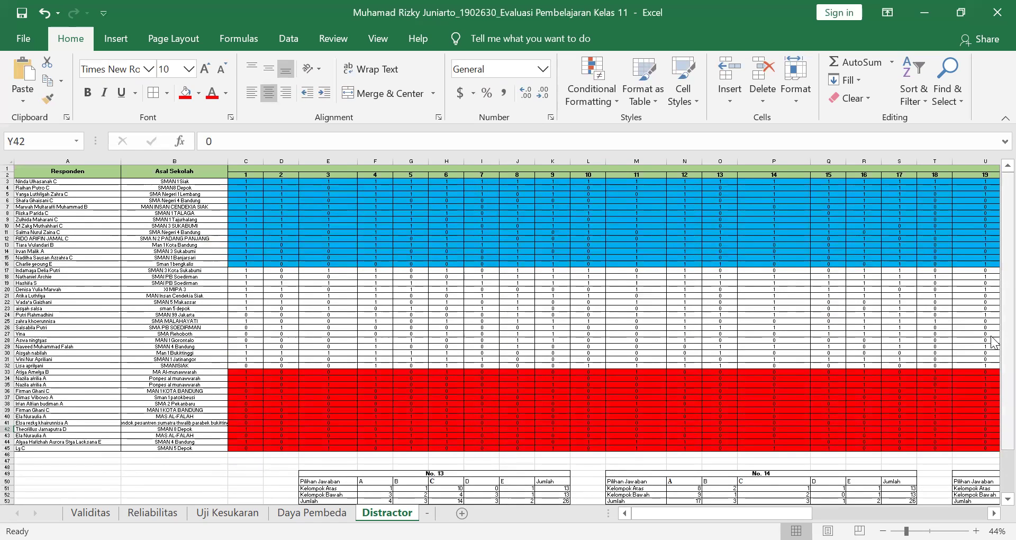
{"action": "left_click_drag", "start_coordinate": [992, 338], "coordinate": [992, 392]}
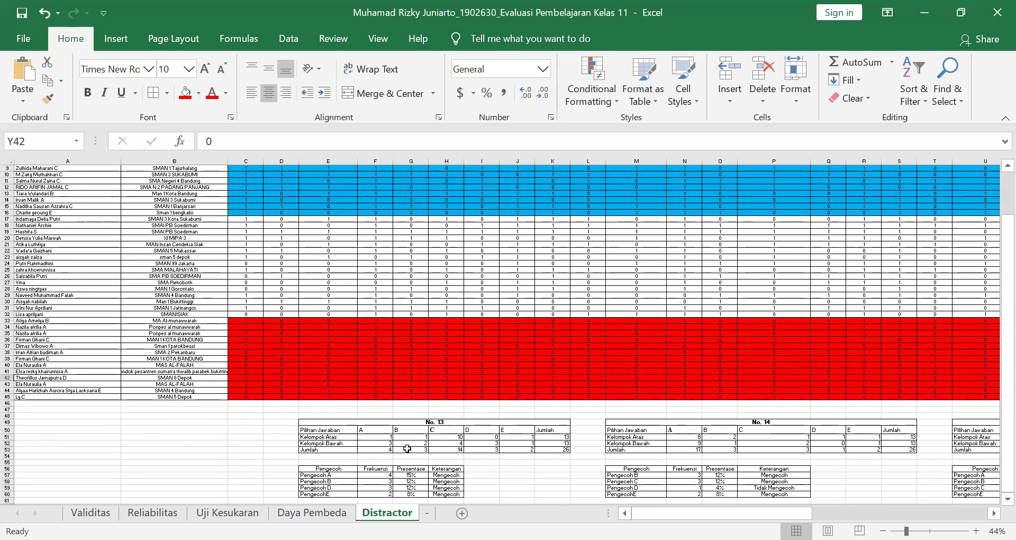
Examine the No. 13 answer table: the Kelompok Atas and Kelompok Bawah counts per option and the Jumlah row
{"action": "left_click", "coordinate": [372, 439]}
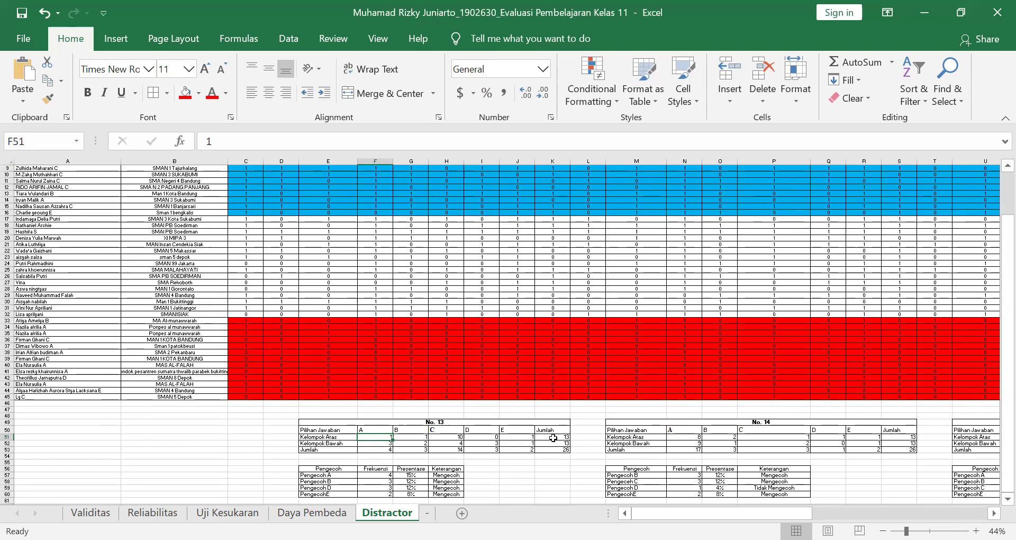
{"action": "left_click", "coordinate": [444, 431]}
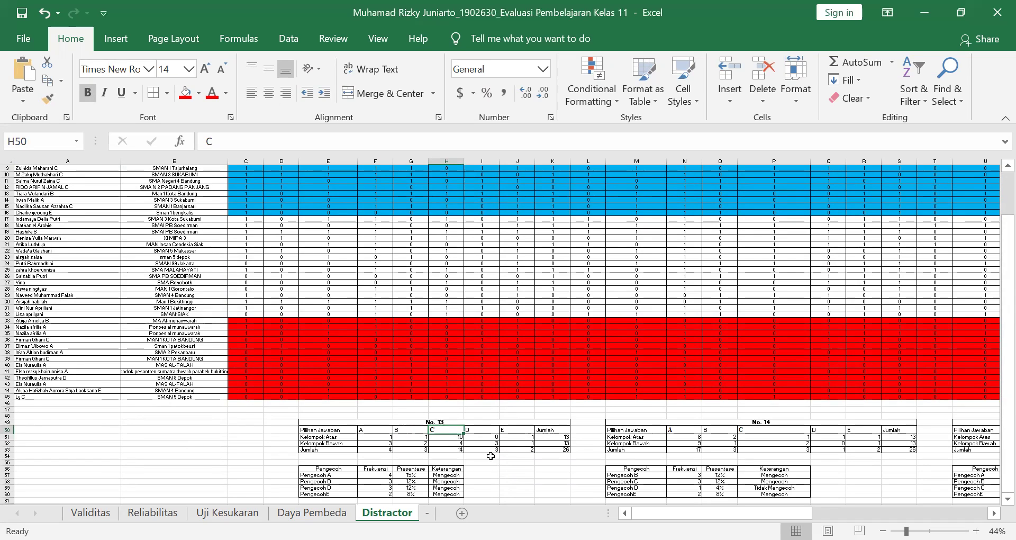
{"action": "left_click", "coordinate": [520, 476]}
{"action": "left_click", "coordinate": [440, 436]}
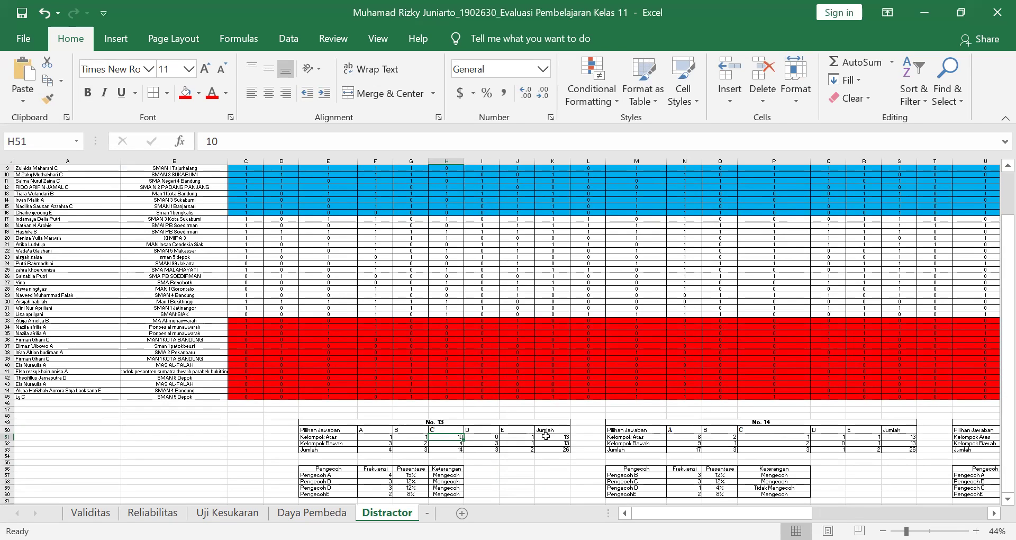
{"action": "left_click", "coordinate": [449, 444]}
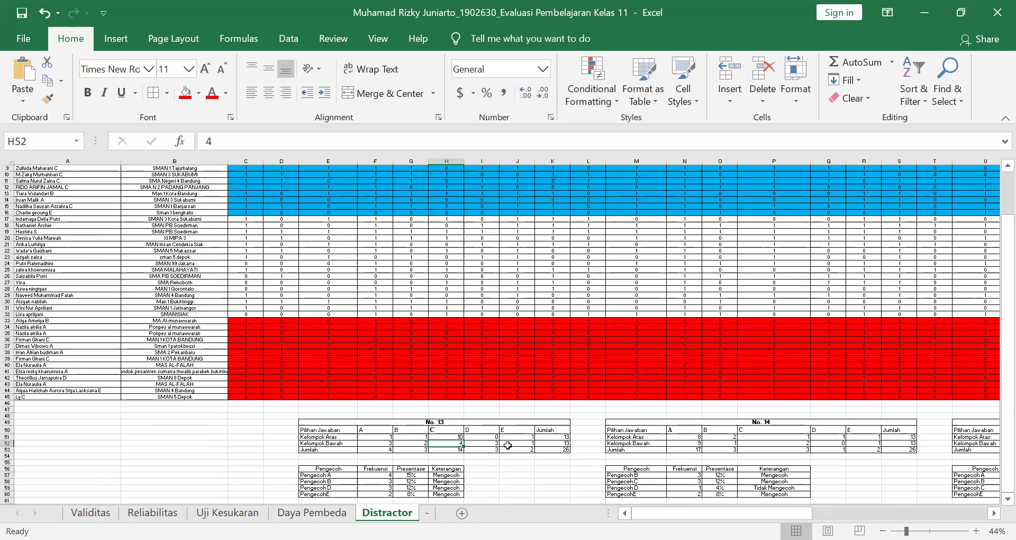
{"action": "left_click", "coordinate": [547, 438]}
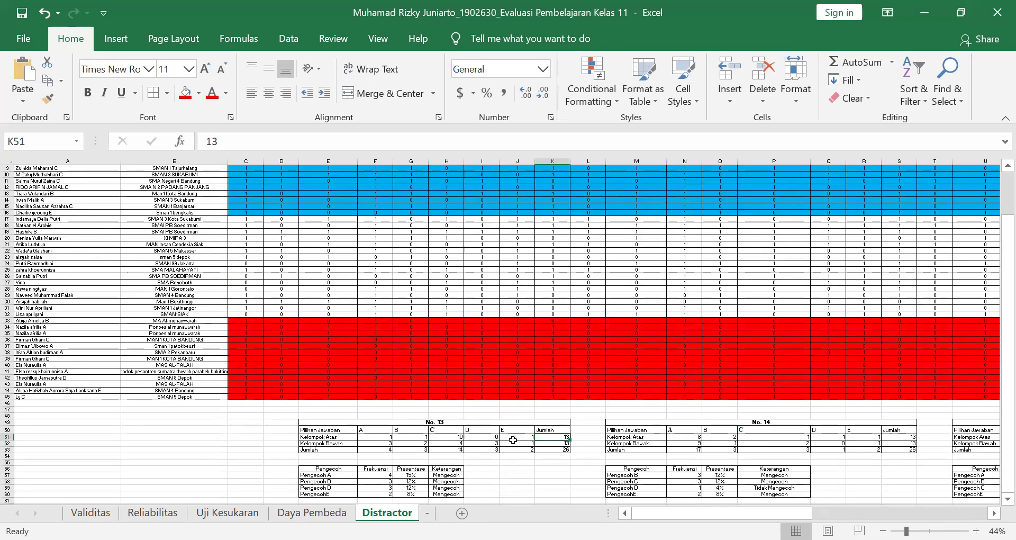
{"action": "left_click", "coordinate": [371, 450]}
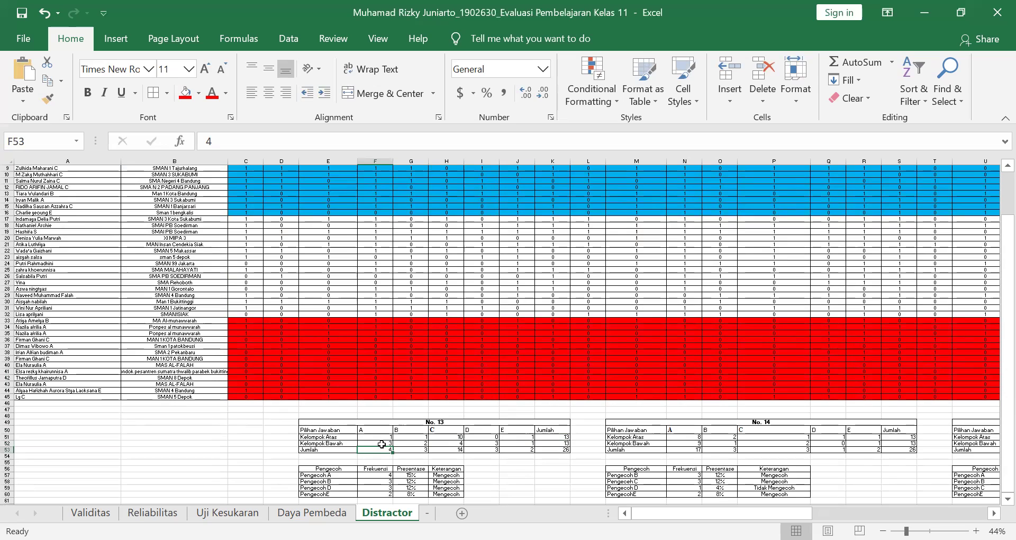
{"action": "left_click", "coordinate": [407, 449]}
{"action": "left_click", "coordinate": [447, 450]}
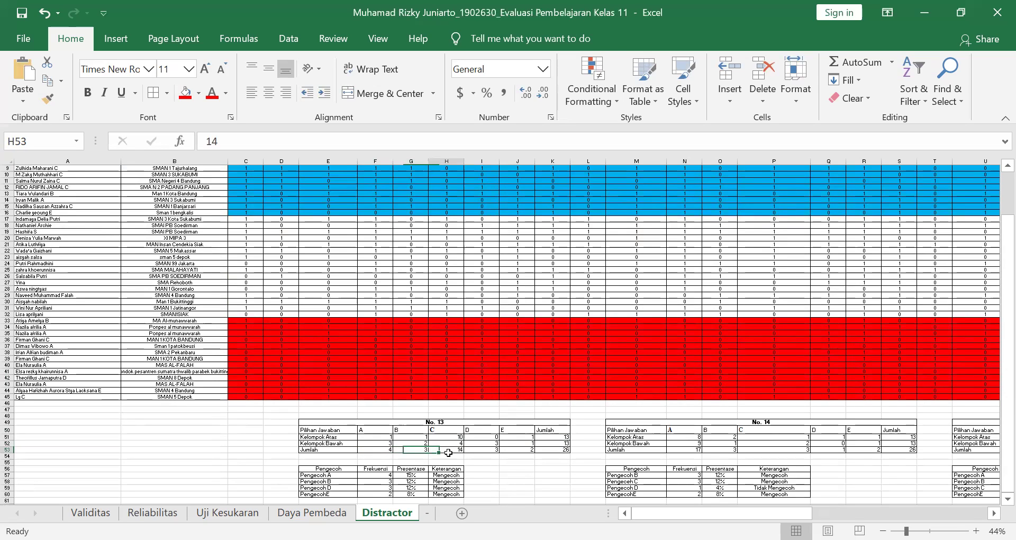
{"action": "left_click", "coordinate": [495, 450]}
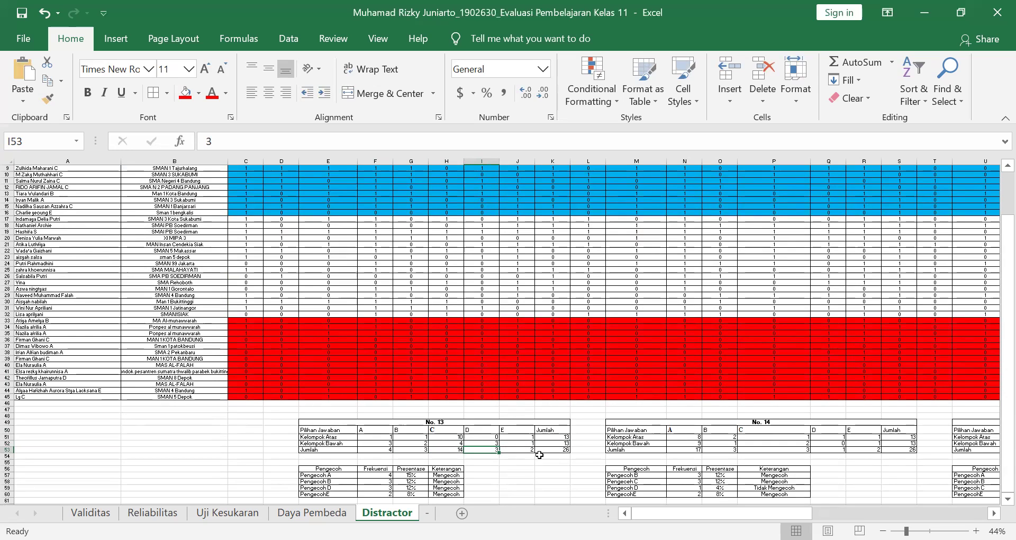
Examine the Frekuensi values of the Pengecoh table below question No. 13
{"action": "left_click", "coordinate": [353, 474]}
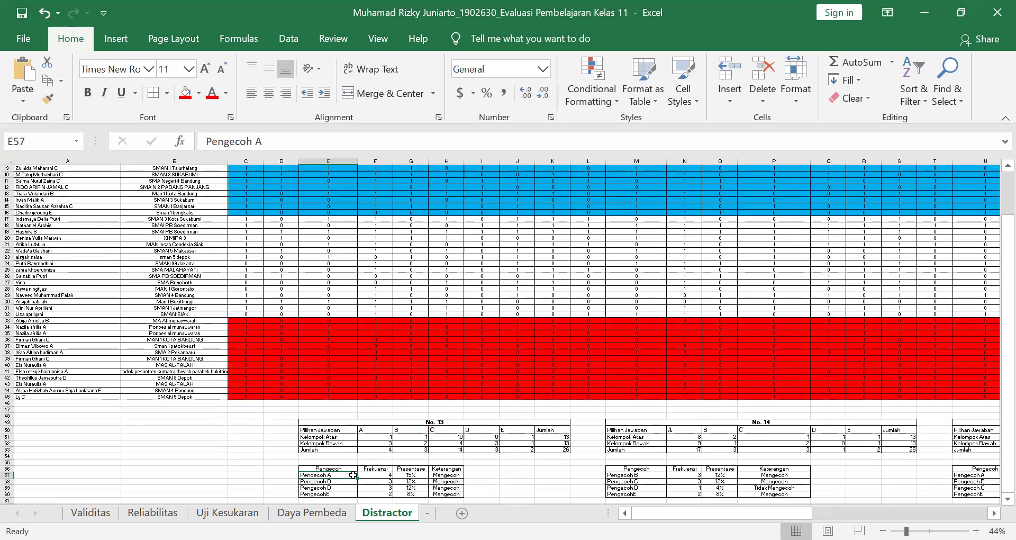
{"action": "key", "text": "Right"}
{"action": "key", "text": "Down"}
{"action": "key", "text": "Down"}
{"action": "key", "text": "Down"}
{"action": "key", "text": "Down"}
{"action": "key", "text": "Down"}
{"action": "key", "text": "Up"}
{"action": "key", "text": "Up"}
{"action": "key", "text": "Up"}
{"action": "key", "text": "Up"}
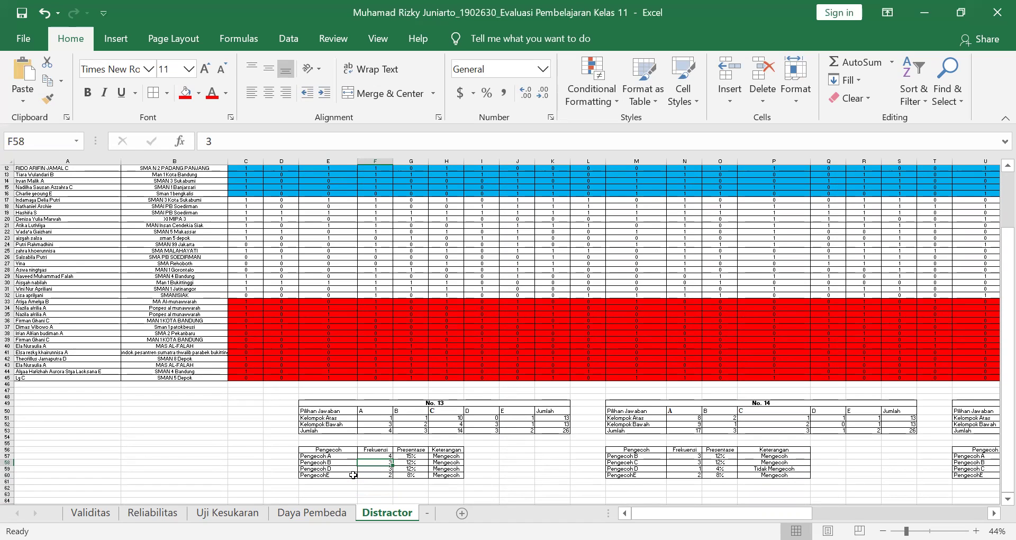
{"action": "key", "text": "Down"}
{"action": "key", "text": "Down"}
{"action": "key", "text": "Down"}
{"action": "key", "text": "Down"}
{"action": "key", "text": "Down"}
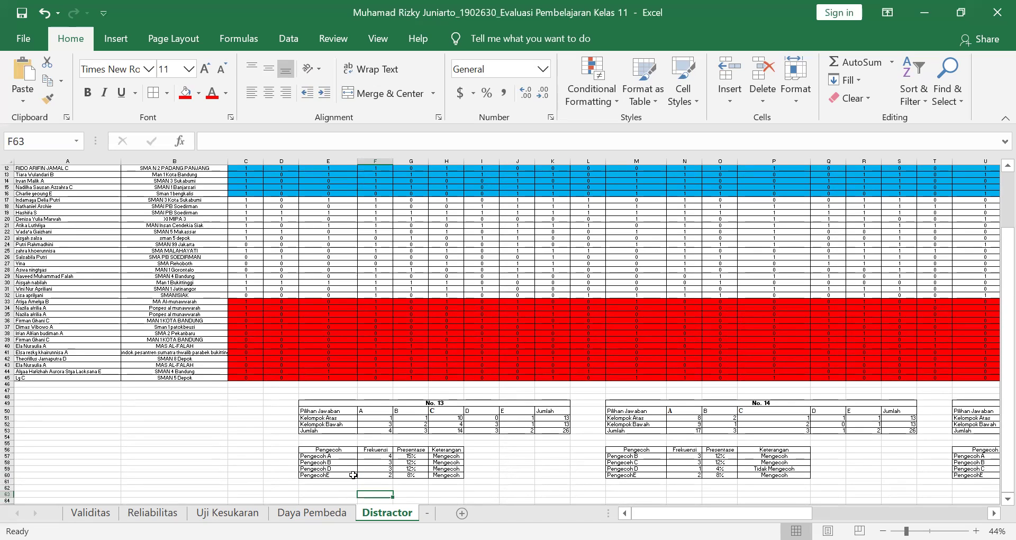
Copy the No. 13 Pengecoh table in E56:H60 and paste the copy at E62
{"action": "left_click_drag", "start_coordinate": [325, 450], "coordinate": [442, 472]}
{"action": "key", "text": "ctrl+c"}
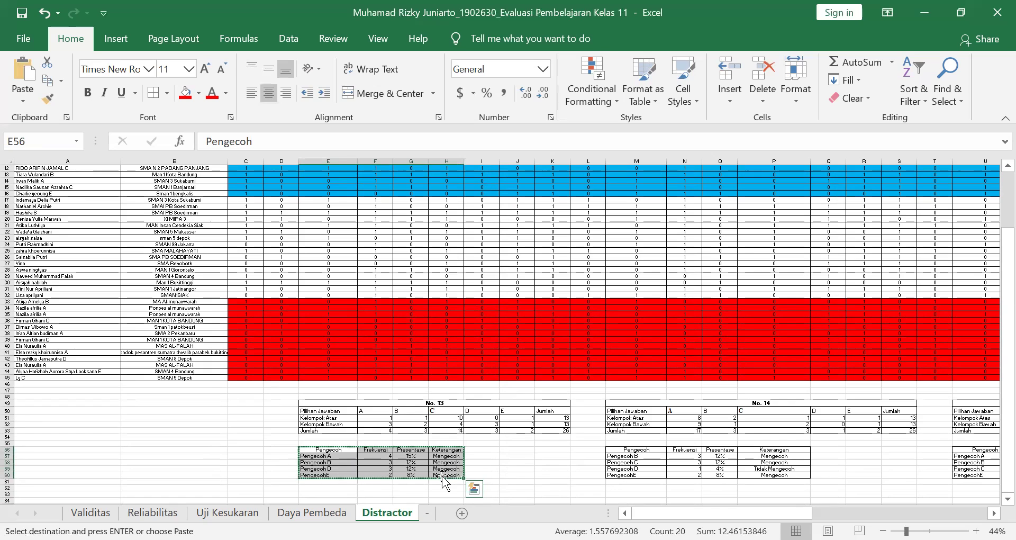
{"action": "left_click", "coordinate": [336, 488]}
{"action": "key", "text": "ctrl+v"}
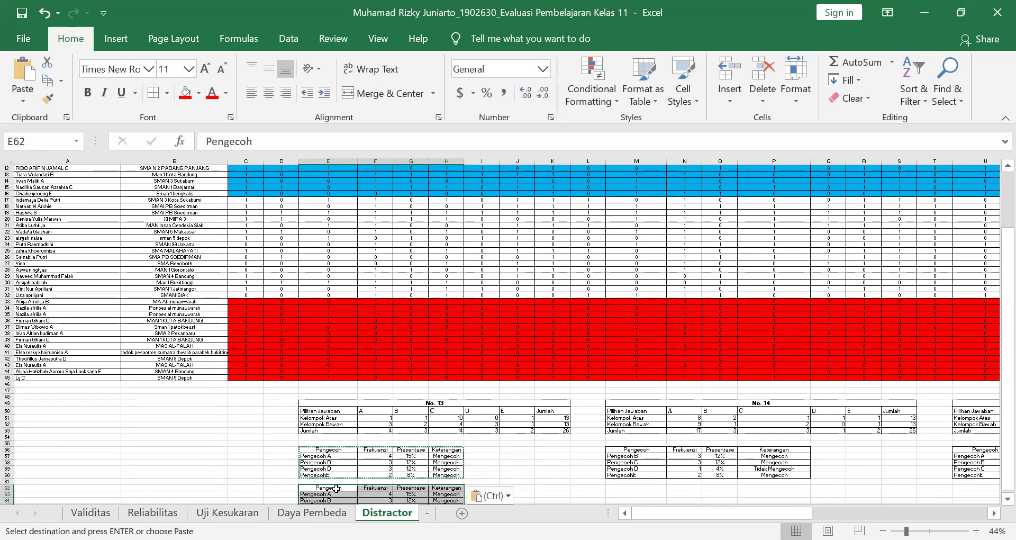
Clear the Frekuensi, Presentase and Keterangan values in F63:H66 of the copied No. 13 Pengecoh table
{"action": "left_click", "coordinate": [515, 437]}
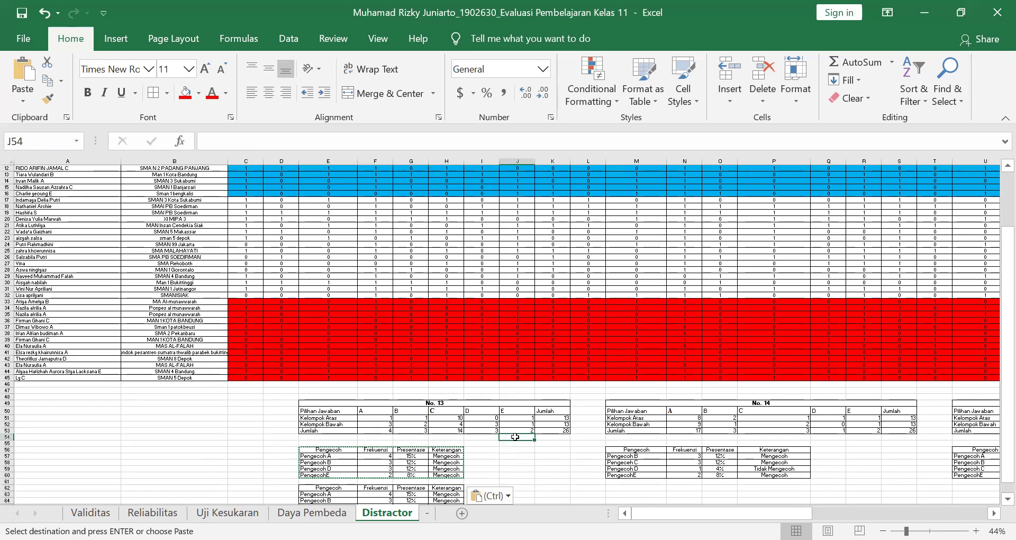
{"action": "key", "text": "Down"}
{"action": "key", "text": "Down"}
{"action": "key", "text": "Down"}
{"action": "key", "text": "Down"}
{"action": "key", "text": "Down"}
{"action": "key", "text": "Down"}
{"action": "key", "text": "Down"}
{"action": "key", "text": "Down"}
{"action": "key", "text": "Down"}
{"action": "key", "text": "Down"}
{"action": "key", "text": "Down"}
{"action": "key", "text": "Down"}
{"action": "key", "text": "Down"}
{"action": "key", "text": "Down"}
{"action": "key", "text": "Down"}
{"action": "key", "text": "Down"}
{"action": "key", "text": "Down"}
{"action": "left_click_drag", "start_coordinate": [388, 453], "coordinate": [475, 466]}
{"action": "left_click_drag", "start_coordinate": [448, 470], "coordinate": [446, 470]}
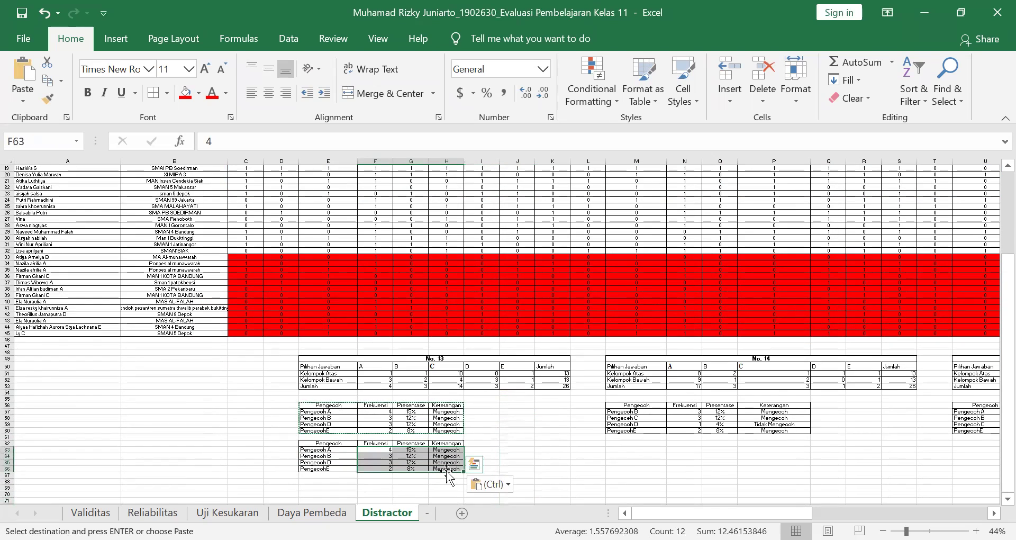
{"action": "key", "text": "Delete"}
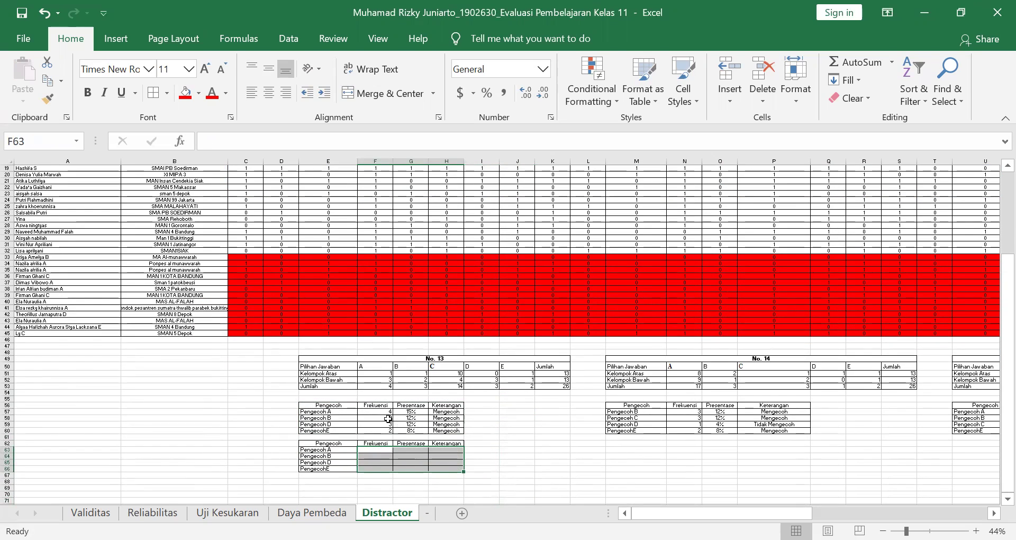
Enter the Frekuensi from the No. 13 Jumlah row: 4 for Pengecoh A in F63 and 3 for Pengecoh B in F64
{"action": "left_click", "coordinate": [370, 412]}
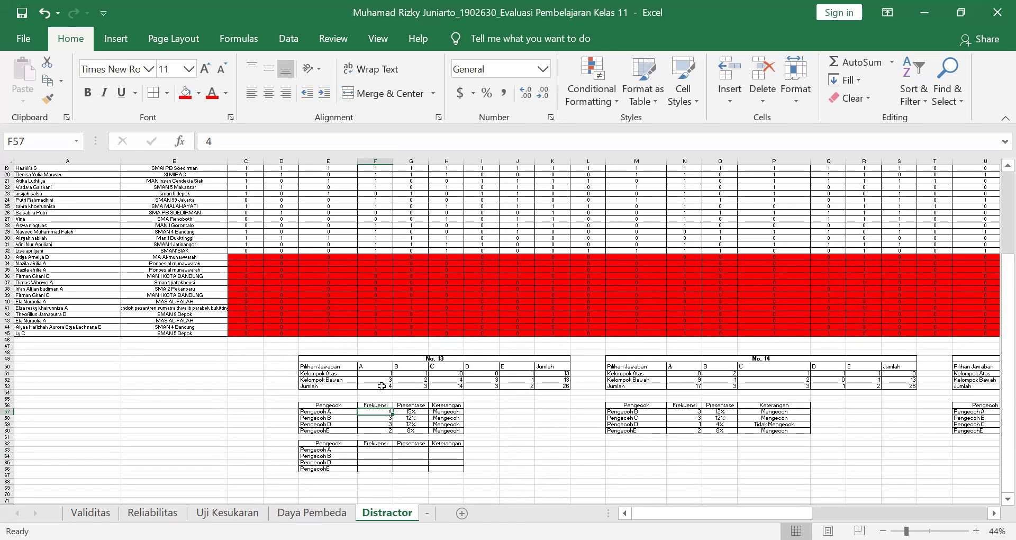
{"action": "left_click", "coordinate": [376, 449]}
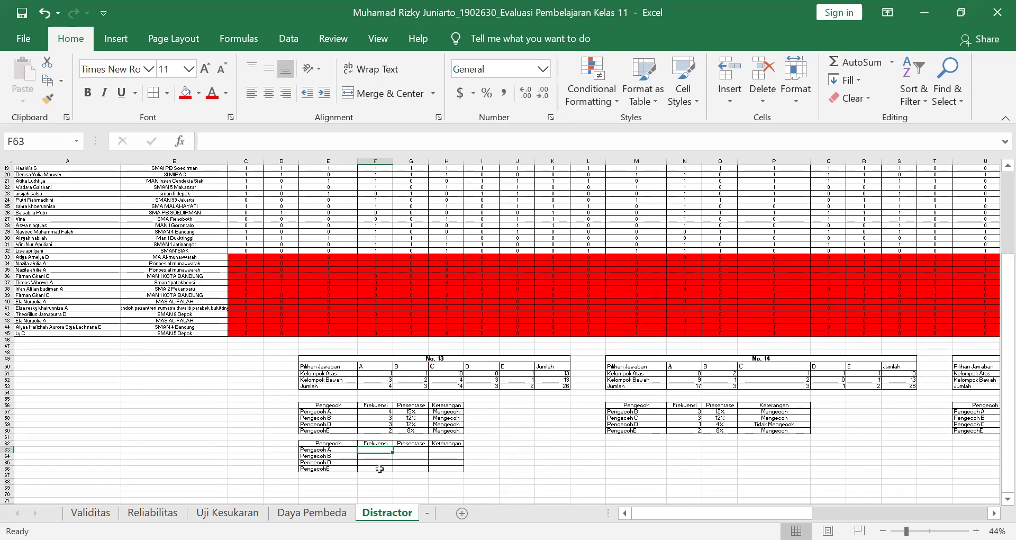
{"action": "type", "text": "4"}
{"action": "key", "text": "Return"}
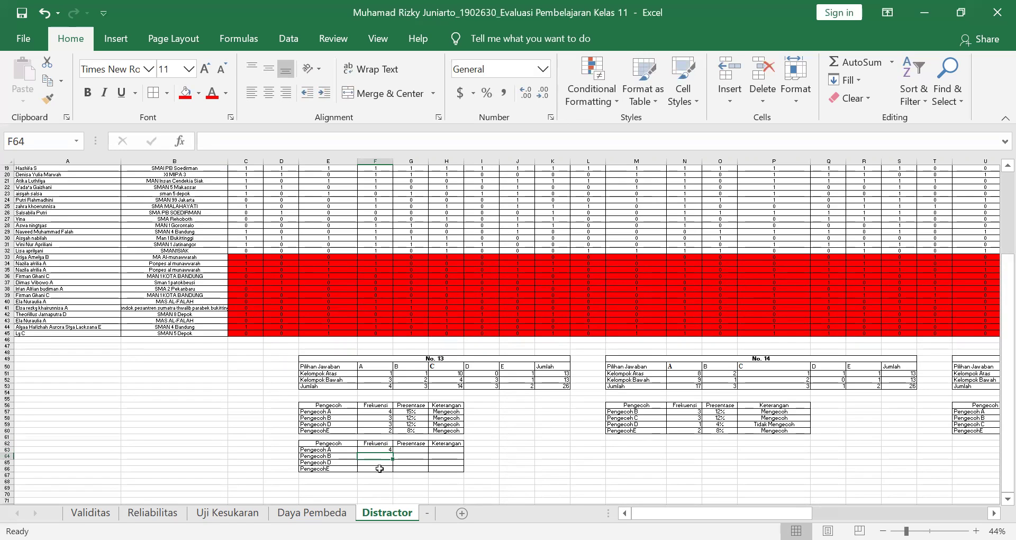
{"action": "left_click", "coordinate": [412, 386]}
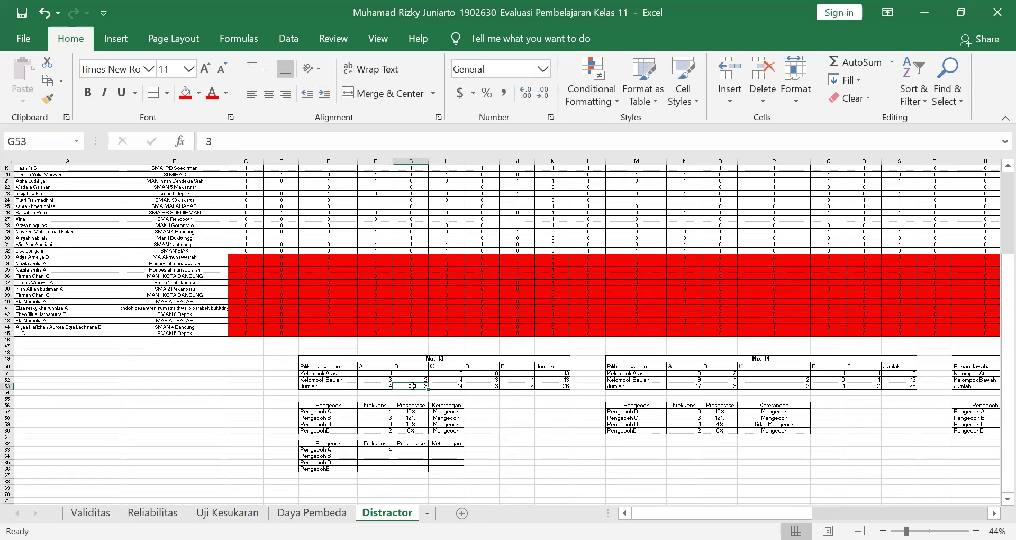
{"action": "left_click", "coordinate": [375, 456]}
{"action": "type", "text": "3"}
{"action": "key", "text": "Return"}
Enter the Frekuensi 3 for Pengecoh D in F65 and 2 for Pengecoh E in F66
{"action": "type", "text": "3"}
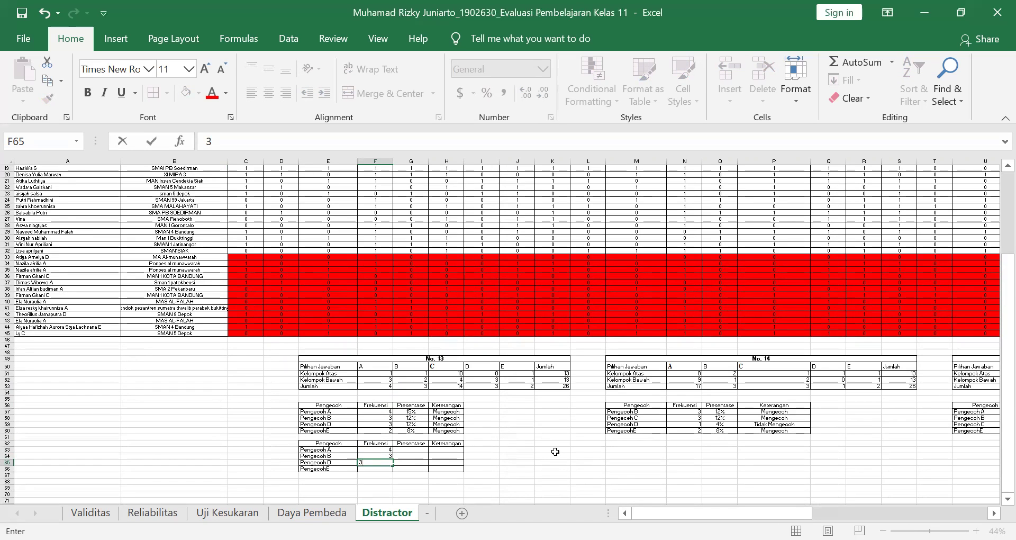
{"action": "left_click", "coordinate": [478, 387]}
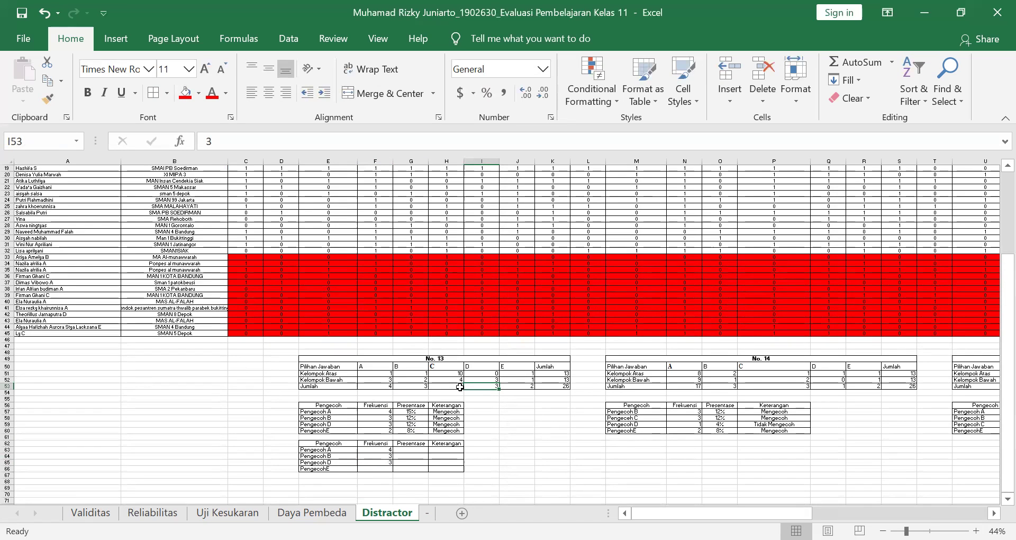
{"action": "left_click", "coordinate": [380, 463]}
{"action": "type", "text": "2"}
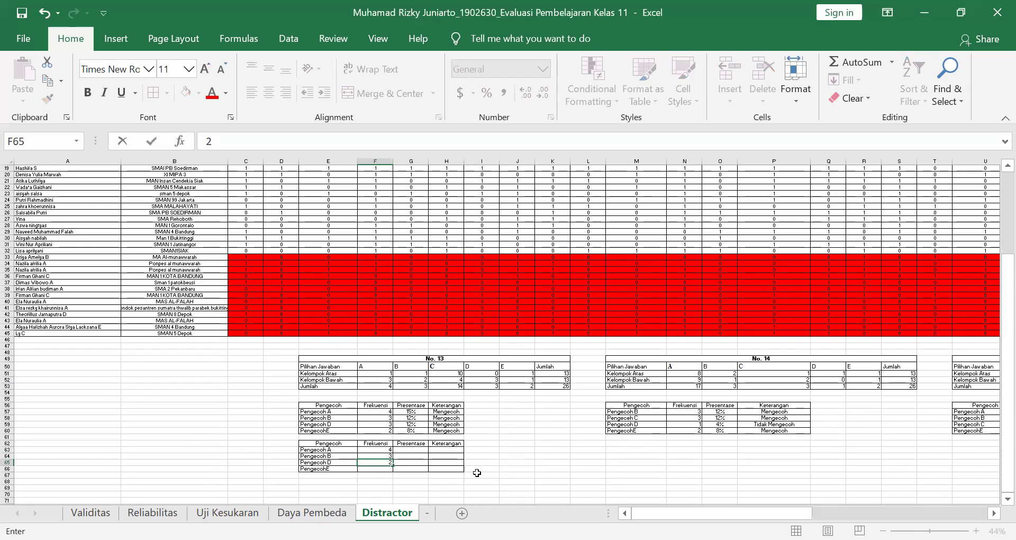
{"action": "key", "text": "Return"}
{"action": "type", "text": "2"}
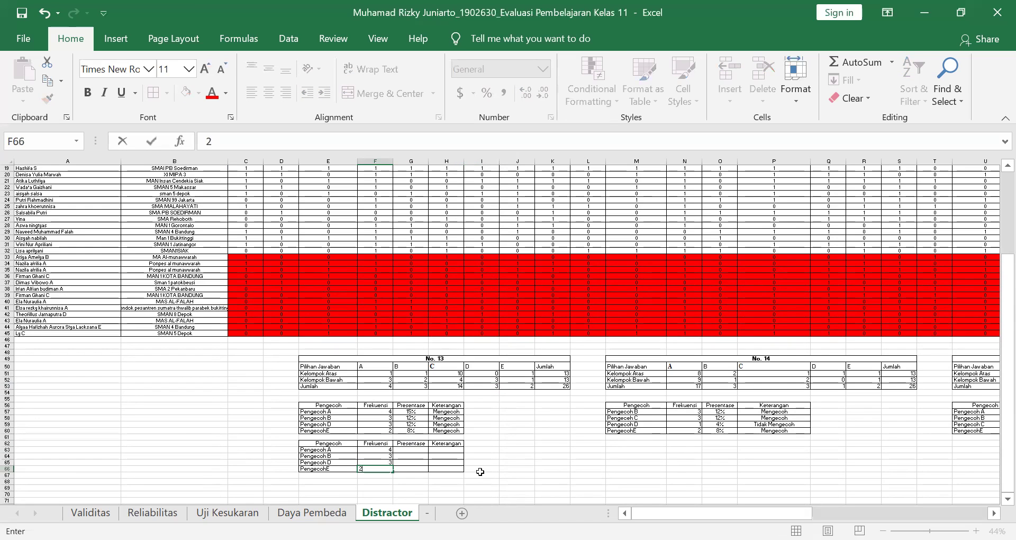
Calculate the Presentase of Pengecoh A in G63 as =4/26 and of Pengecoh B in G64 as =3/26
{"action": "left_click", "coordinate": [413, 406]}
{"action": "key", "text": "Down"}
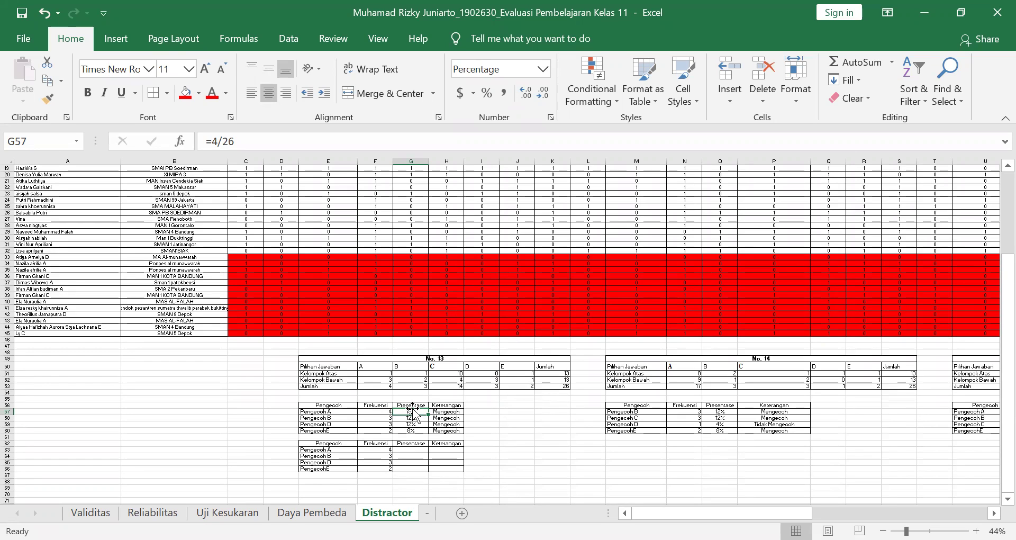
{"action": "left_click", "coordinate": [561, 386]}
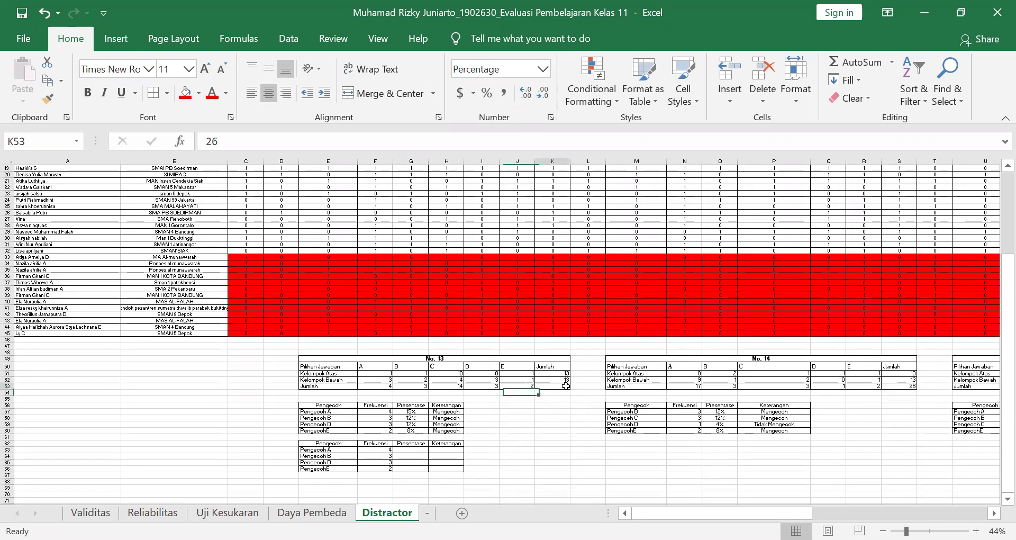
{"action": "left_click", "coordinate": [381, 450]}
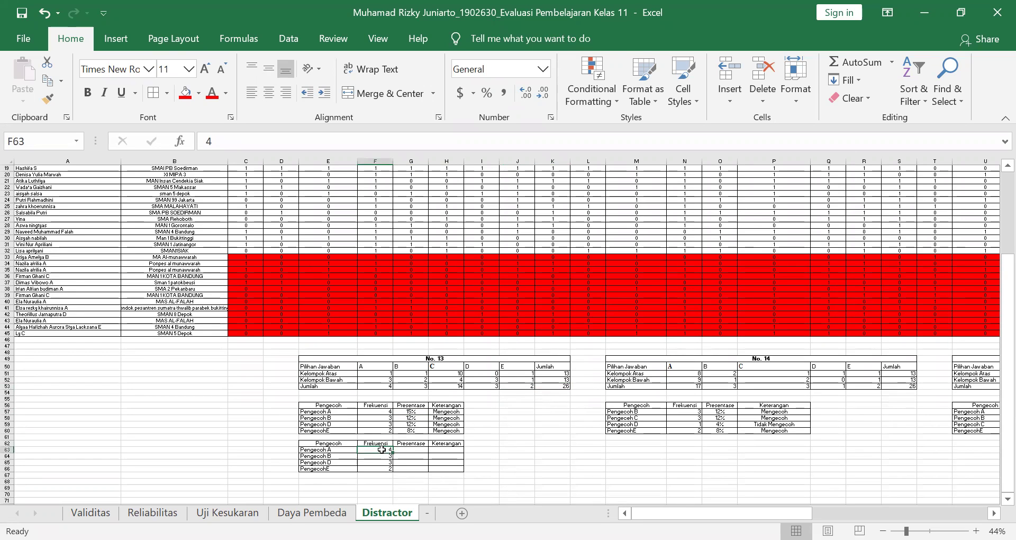
{"action": "left_click", "coordinate": [411, 451]}
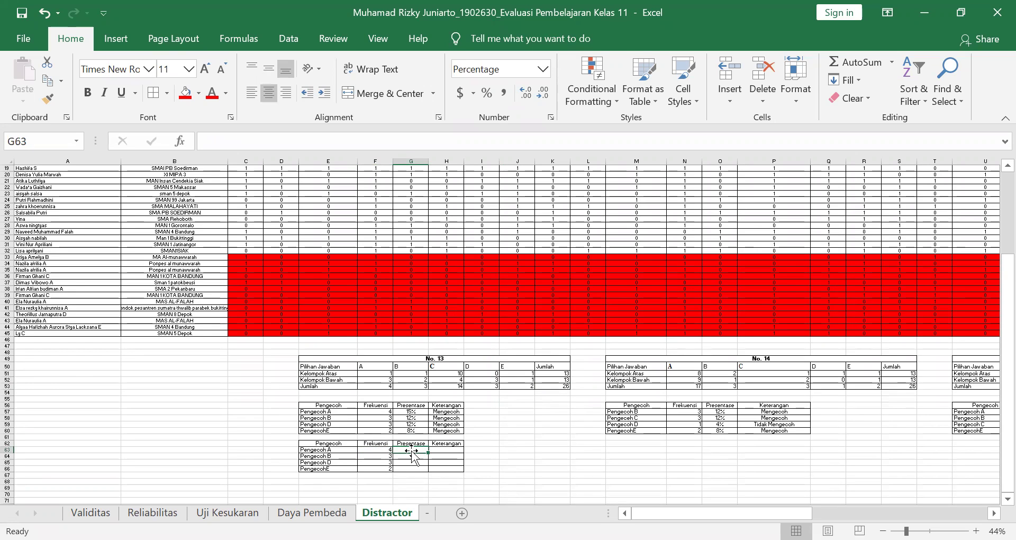
{"action": "type", "text": "="}
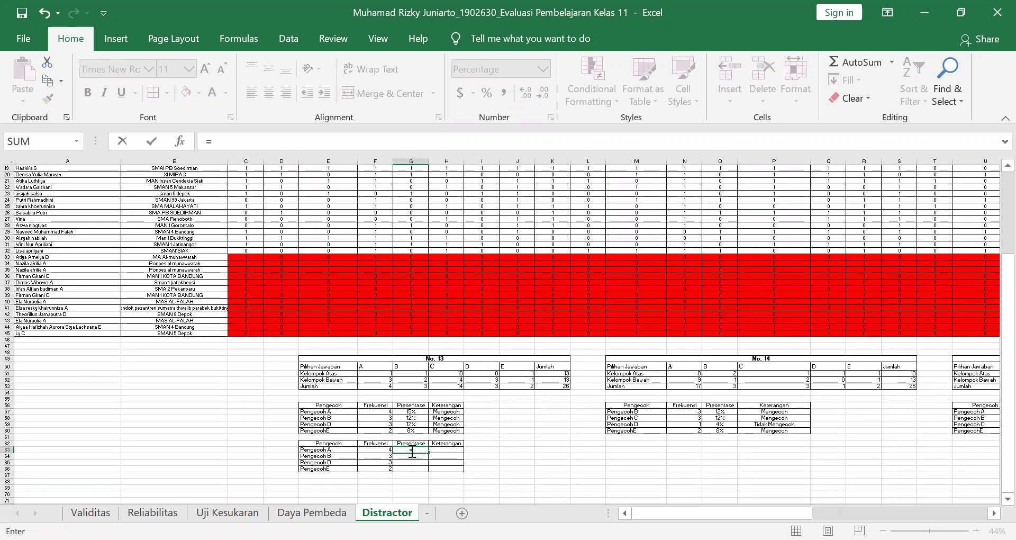
{"action": "type", "text": "4/26"}
{"action": "key", "text": "Return"}
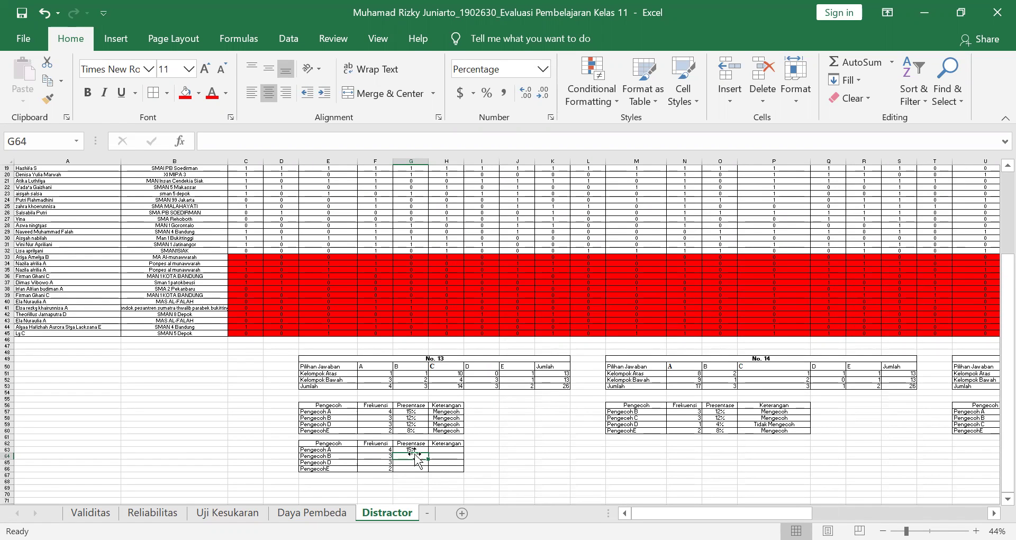
{"action": "type", "text": "=3/26"}
{"action": "key", "text": "Return"}
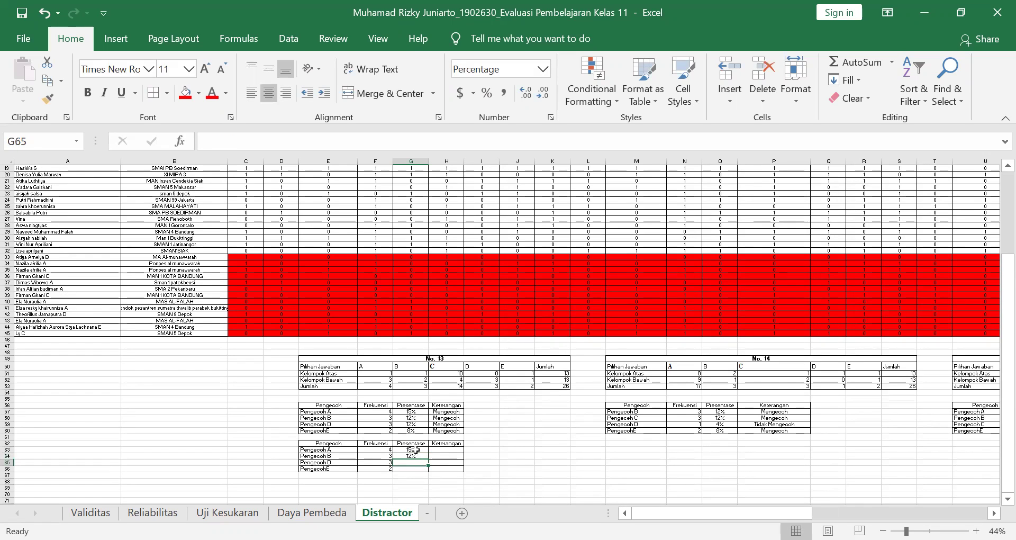
Calculate the Presentase of Pengecoh D in G65 as =3/26 and of Pengecoh E in G66 as =2/26
{"action": "type", "text": "3/"}
{"action": "key", "text": "BackSpace"}
{"action": "key", "text": "BackSpace"}
{"action": "key", "text": "Delete"}
{"action": "type", "text": "=2"}
{"action": "key", "text": "BackSpace"}
{"action": "type", "text": "3/26"}
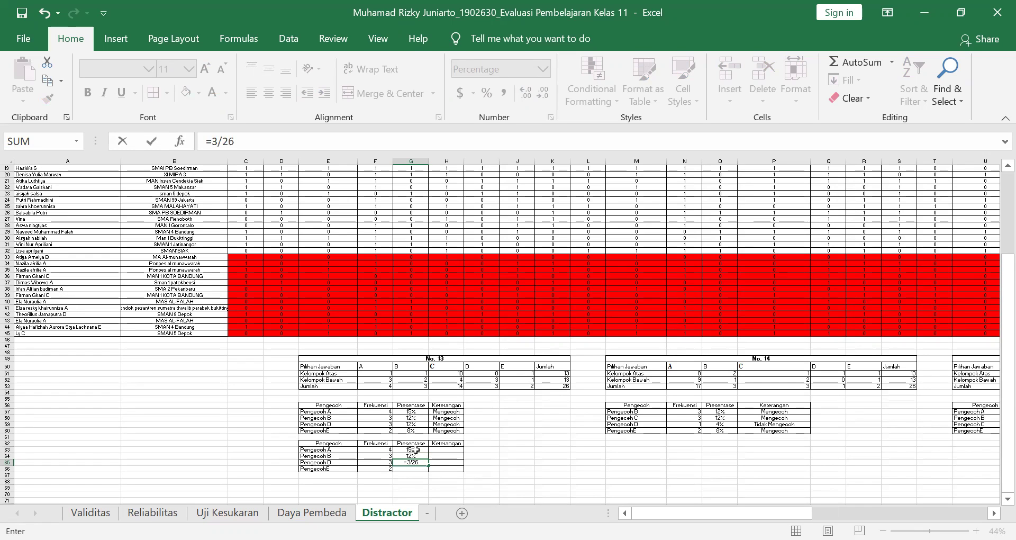
{"action": "key", "text": "Return"}
{"action": "type", "text": "2/%"}
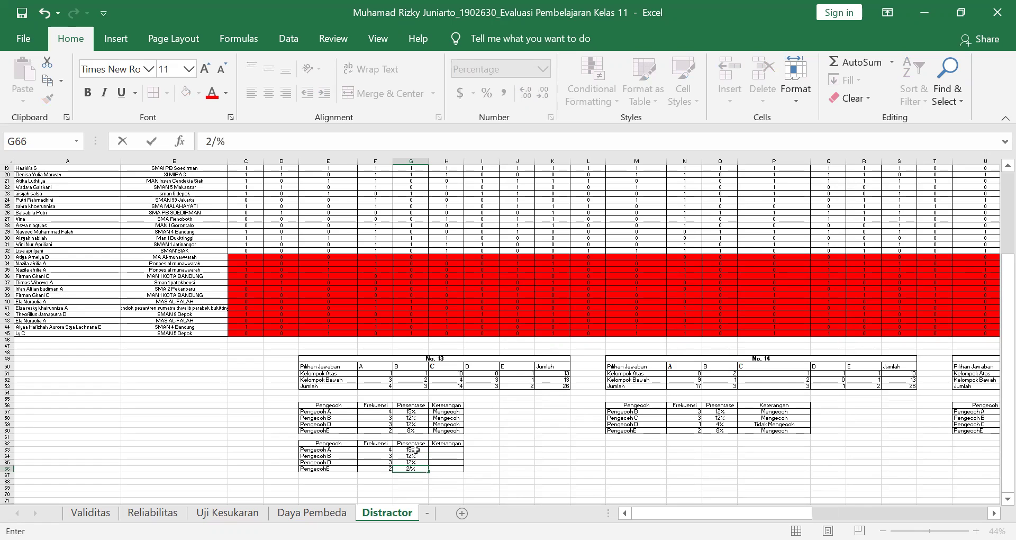
{"action": "key", "text": "Escape"}
{"action": "type", "text": "=2/2"}
{"action": "key", "text": "Return"}
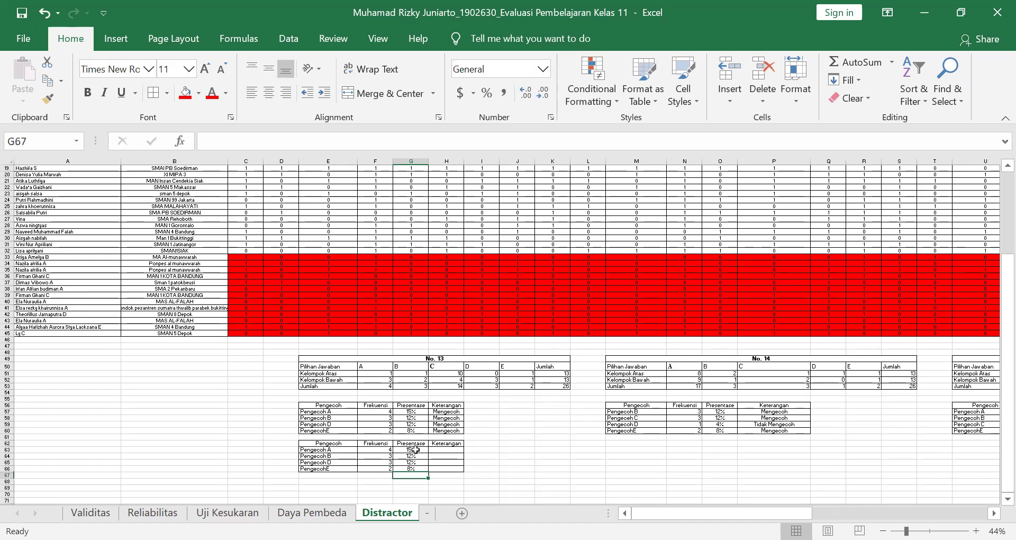
{"action": "left_click", "coordinate": [502, 439]}
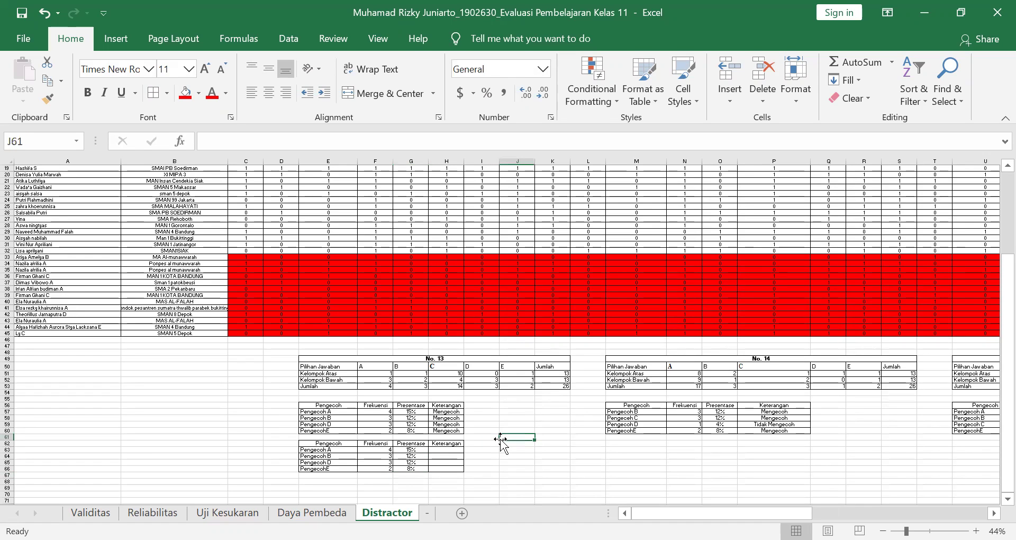
Check the percentage criterion noted in Z58 beside the No. 15 Pengecoh table
{"action": "left_click", "coordinate": [449, 452]}
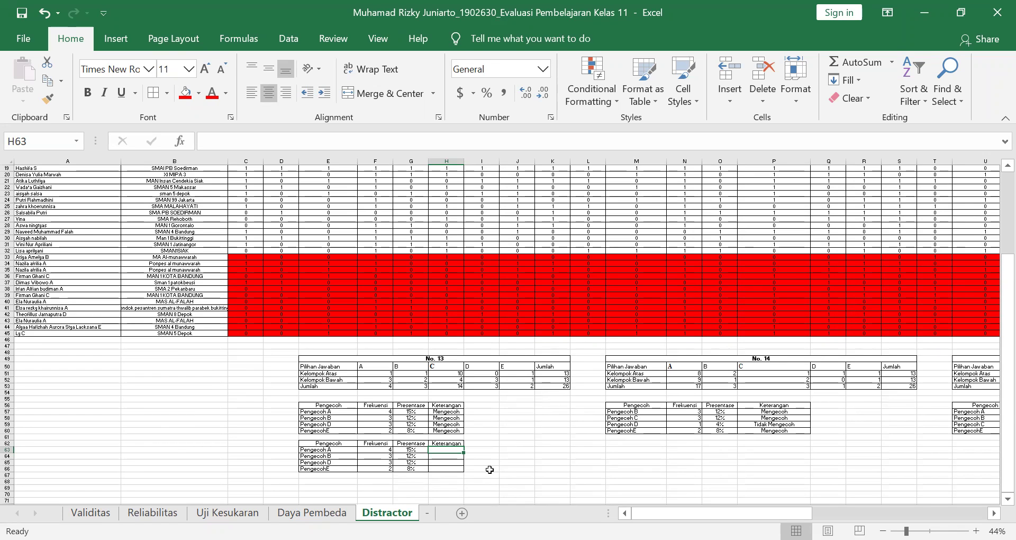
{"action": "left_click_drag", "start_coordinate": [658, 513], "coordinate": [679, 507]}
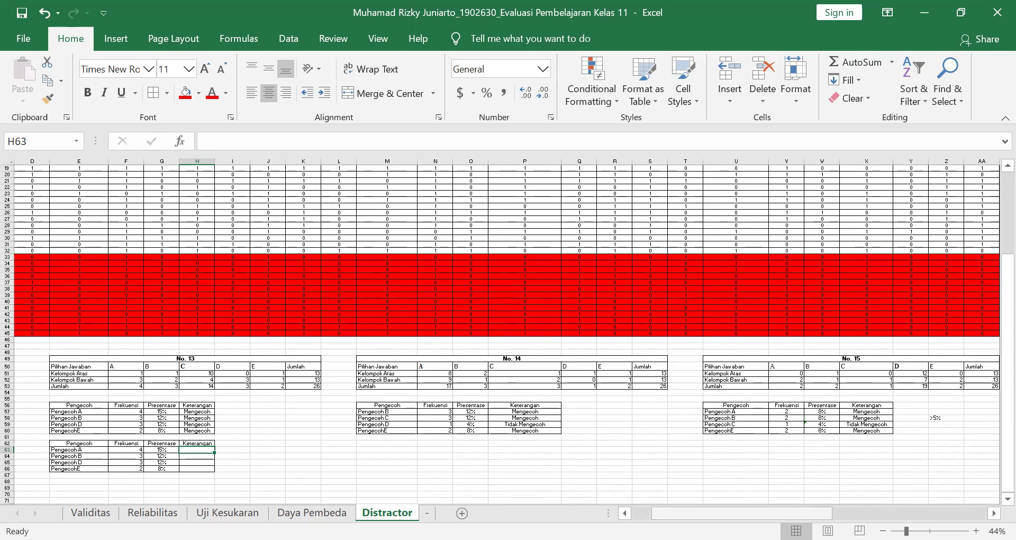
{"action": "scroll", "coordinate": [776, 513], "scroll_direction": "right", "scroll_amount": 3}
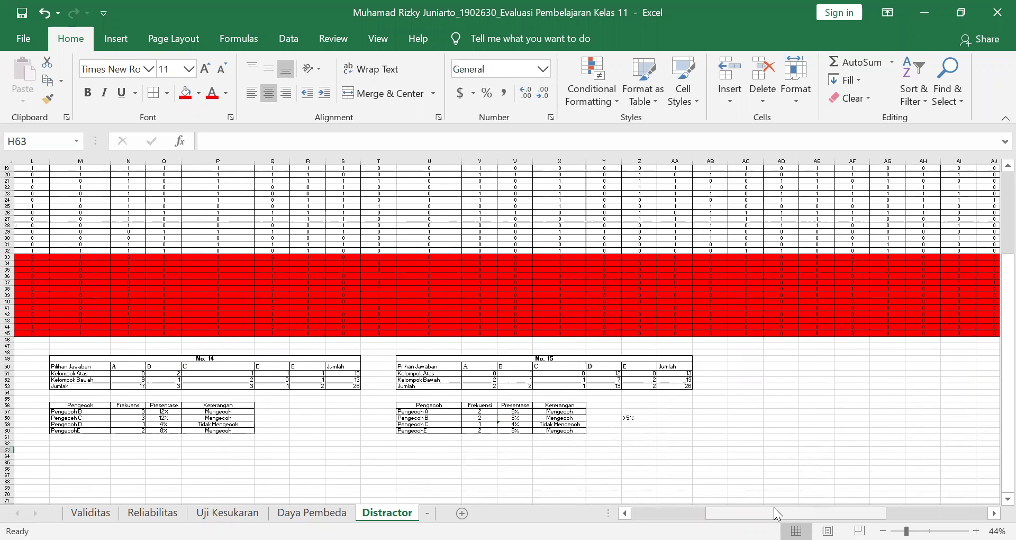
{"action": "left_click", "coordinate": [636, 419]}
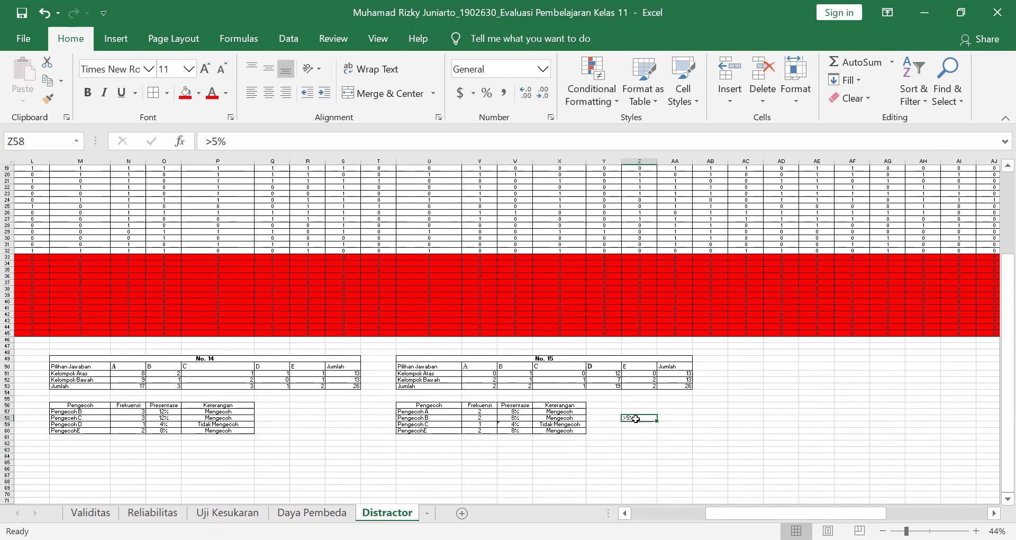
{"action": "left_click_drag", "start_coordinate": [796, 513], "coordinate": [769, 513]}
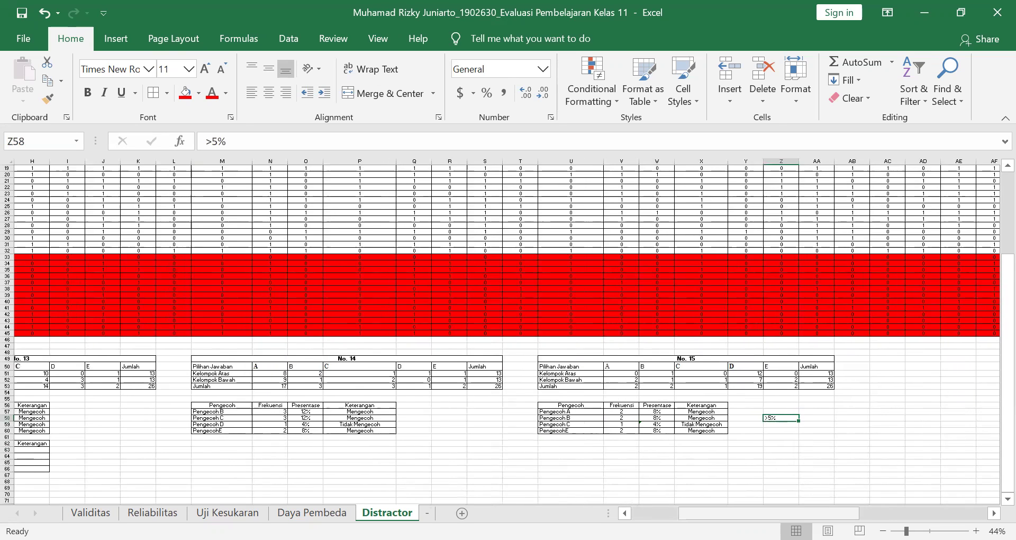
{"action": "left_click_drag", "start_coordinate": [768, 513], "coordinate": [722, 512]}
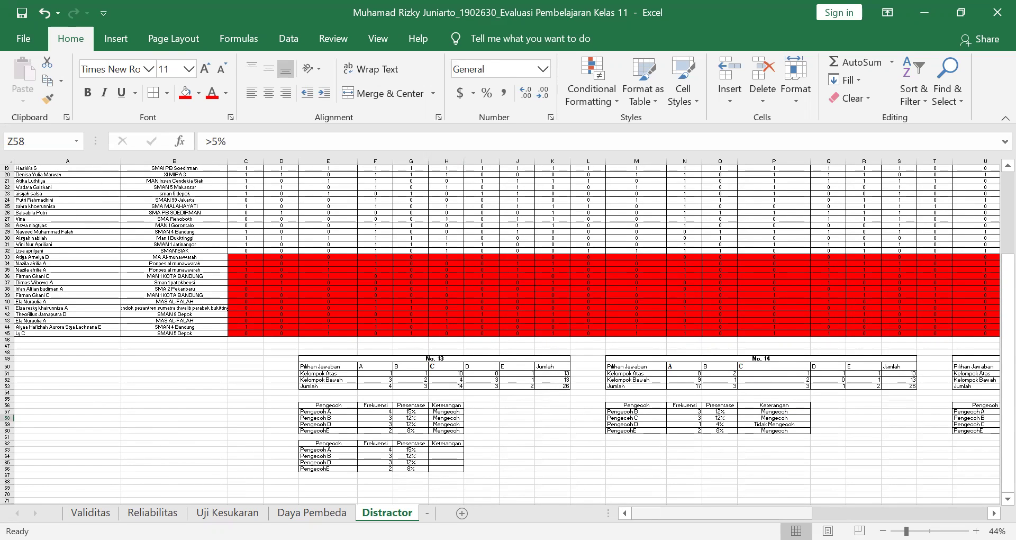
Enter Mengecoh as the Keterangan for all four distractors in H63:H66
{"action": "left_click", "coordinate": [446, 449]}
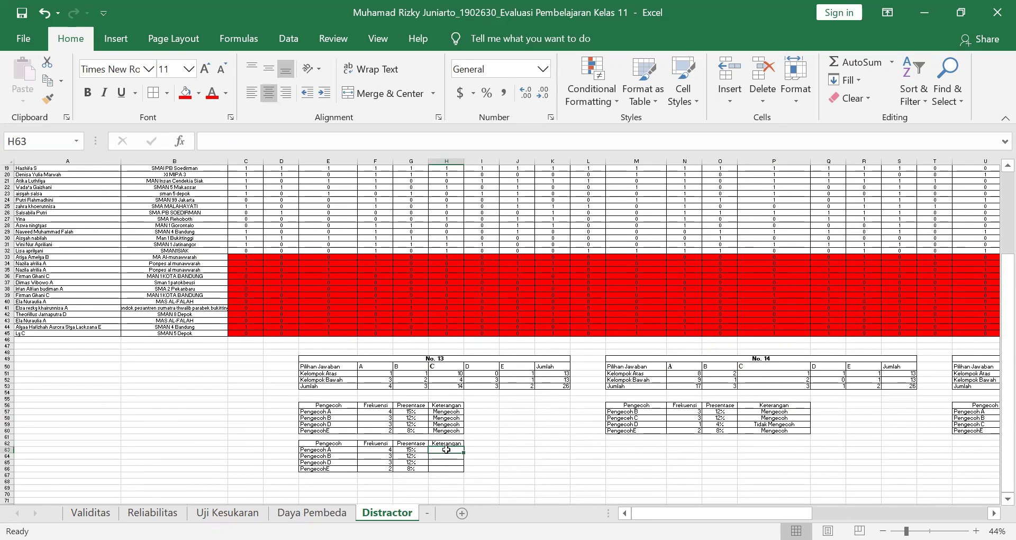
{"action": "type", "text": "M"}
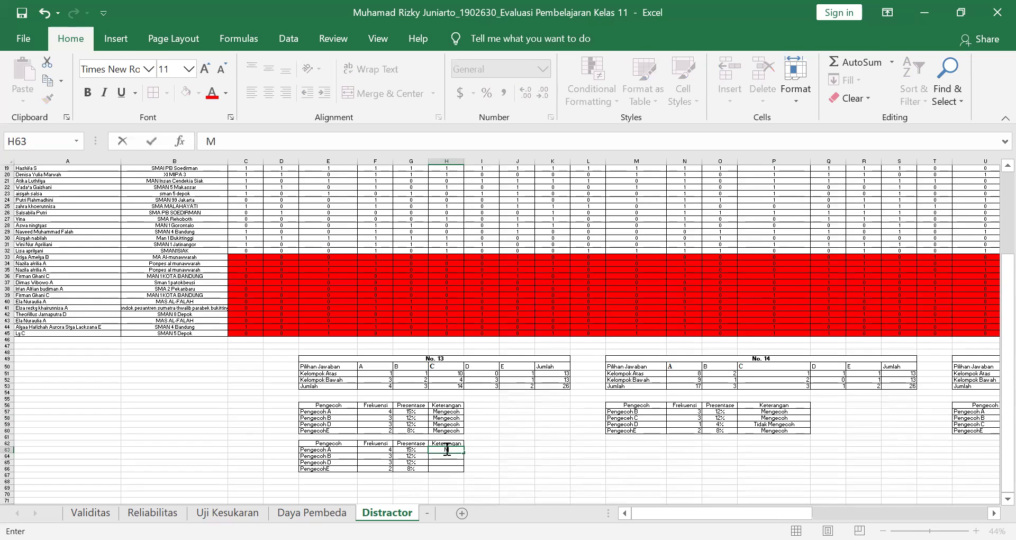
{"action": "type", "text": "engecoh"}
{"action": "key", "text": "Return"}
{"action": "type", "text": "Meng"}
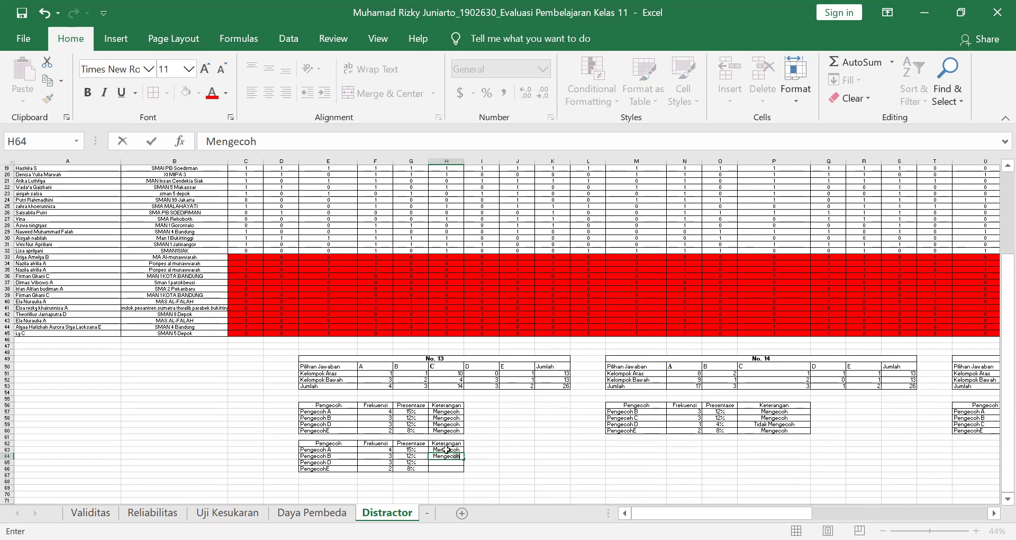
{"action": "key", "text": "Return"}
{"action": "type", "text": "Meng"}
{"action": "key", "text": "Return"}
{"action": "key", "text": "Return"}
{"action": "key", "text": "Up"}
{"action": "type", "text": "Mengecoh"}
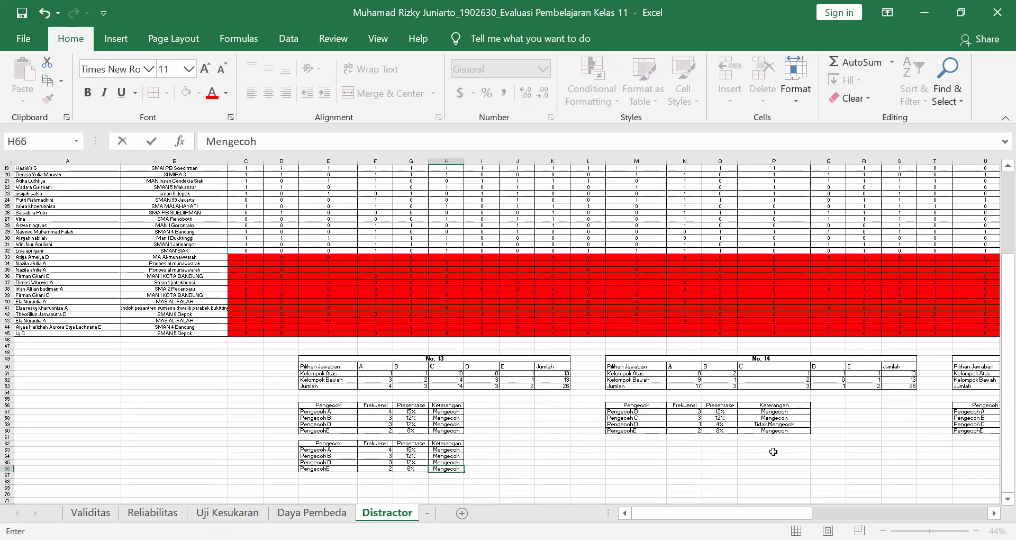
Compare the Presentase and Keterangan of Pengecoh D in the No. 14 table with those of Pengecoh C in the No. 15 table
{"action": "left_click", "coordinate": [727, 425]}
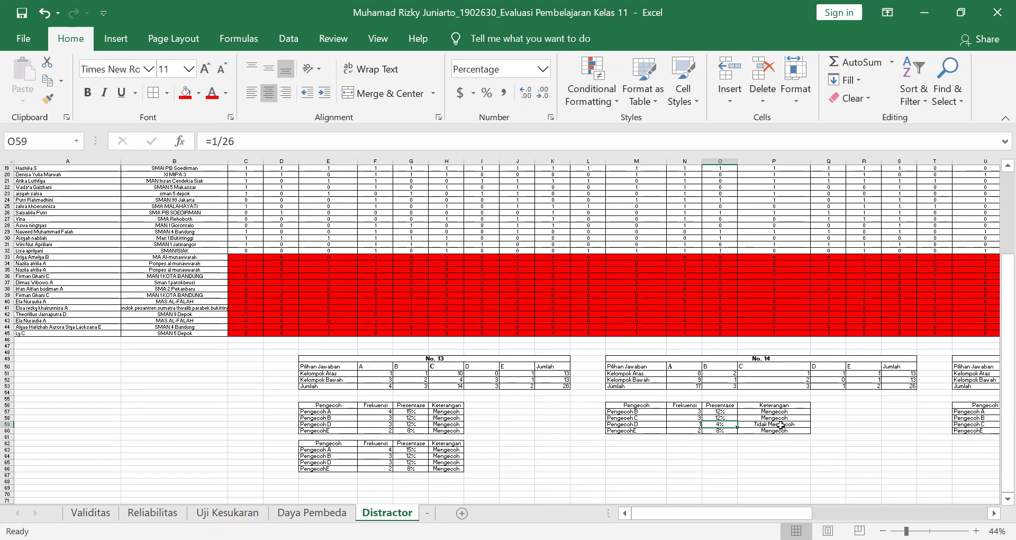
{"action": "left_click", "coordinate": [782, 425]}
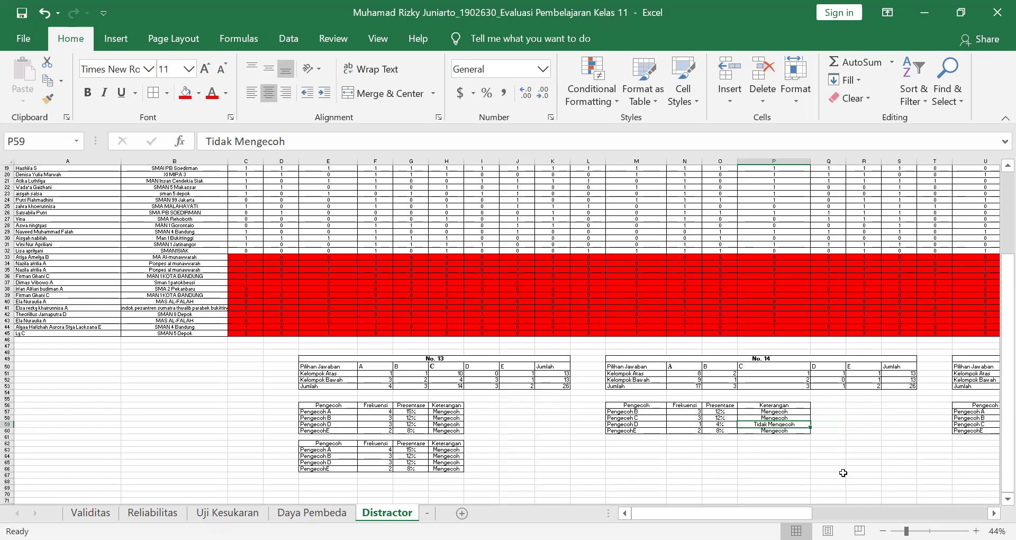
{"action": "key", "text": "Right"}
{"action": "key", "text": "Right"}
{"action": "key", "text": "Right"}
{"action": "key", "text": "Right"}
{"action": "key", "text": "Right"}
{"action": "key", "text": "Right"}
{"action": "key", "text": "Right"}
{"action": "key", "text": "Right"}
{"action": "key", "text": "Right"}
{"action": "key", "text": "Right"}
{"action": "key", "text": "Right"}
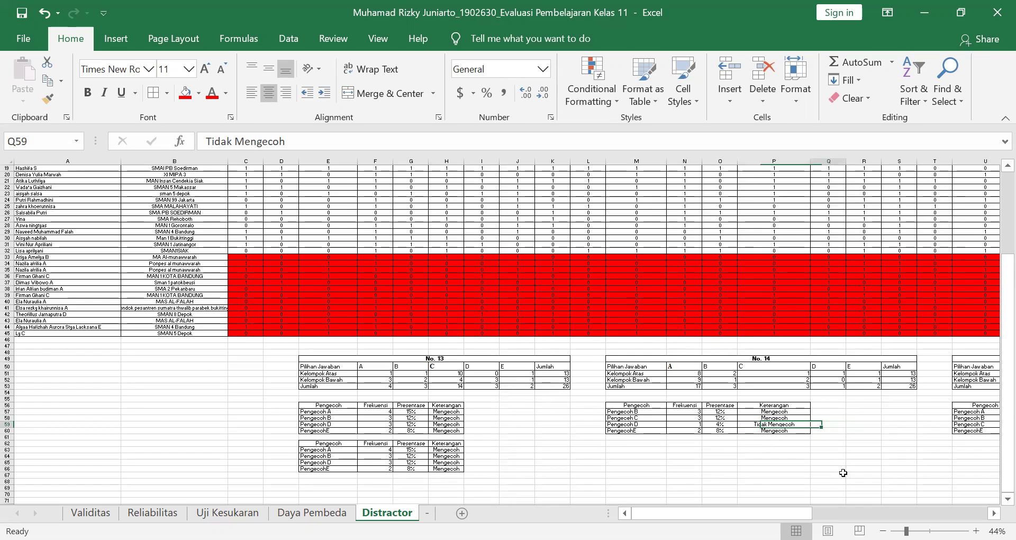
{"action": "key", "text": "Left"}
{"action": "key", "text": "Left"}
{"action": "key", "text": "Left"}
{"action": "key", "text": "Left"}
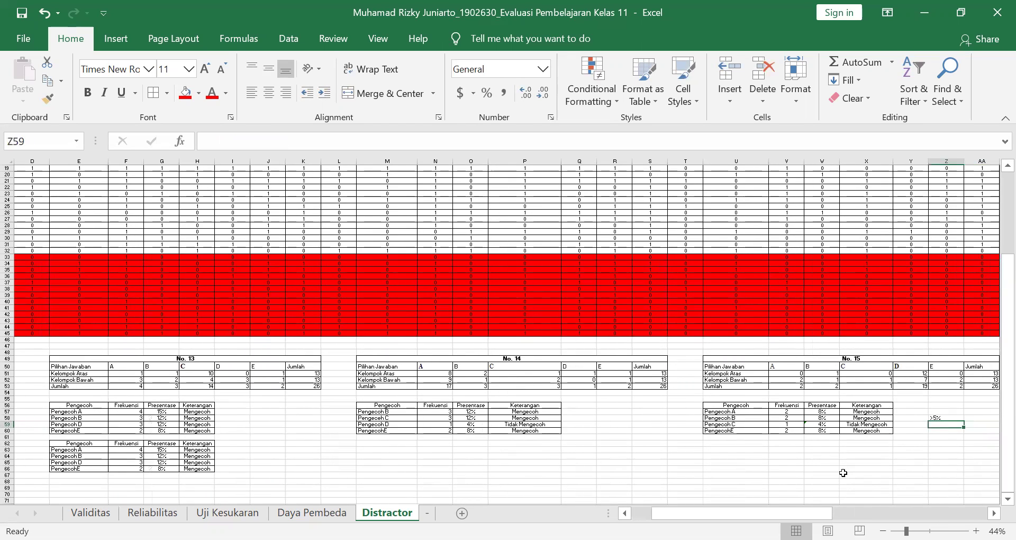
{"action": "key", "text": "Right"}
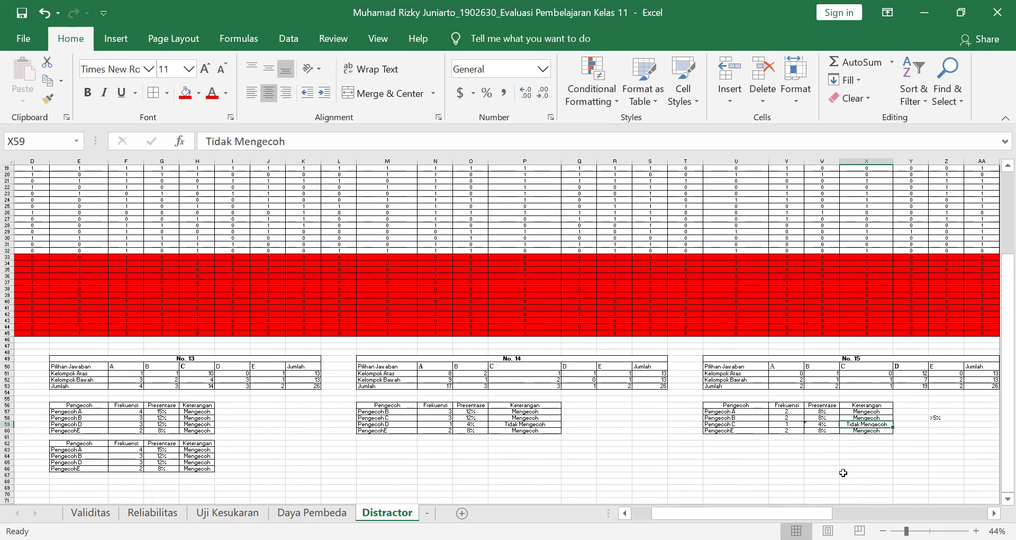
{"action": "key", "text": "Left"}
{"action": "key", "text": "Left"}
{"action": "key", "text": "Left"}
{"action": "key", "text": "Left"}
{"action": "key", "text": "Left"}
{"action": "key", "text": "Left"}
{"action": "key", "text": "Left"}
{"action": "key", "text": "Left"}
{"action": "key", "text": "Left"}
{"action": "key", "text": "Left"}
{"action": "key", "text": "Left"}
{"action": "key", "text": "Left"}
{"action": "key", "text": "Left"}
{"action": "key", "text": "Left"}
{"action": "key", "text": "Left"}
{"action": "key", "text": "Left"}
{"action": "key", "text": "Left"}
{"action": "key", "text": "Left"}
{"action": "key", "text": "Left"}
{"action": "key", "text": "Left"}
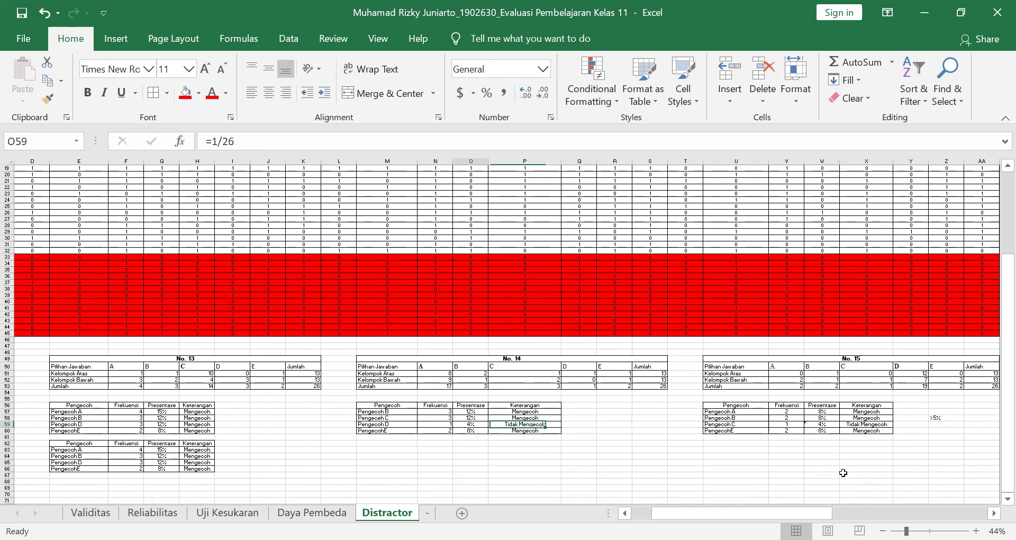
{"action": "key", "text": "Up"}
{"action": "key", "text": "Up"}
{"action": "key", "text": "Up"}
{"action": "key", "text": "Up"}
{"action": "key", "text": "Up"}
{"action": "key", "text": "Up"}
{"action": "key", "text": "Up"}
{"action": "key", "text": "Up"}
{"action": "key", "text": "Up"}
{"action": "key", "text": "Up"}
{"action": "key", "text": "Up"}
{"action": "key", "text": "Up"}
{"action": "key", "text": "Up"}
{"action": "key", "text": "Up"}
{"action": "key", "text": "Up"}
{"action": "key", "text": "Up"}
{"action": "key", "text": "Up"}
{"action": "key", "text": "Up"}
{"action": "key", "text": "Up"}
{"action": "key", "text": "Up"}
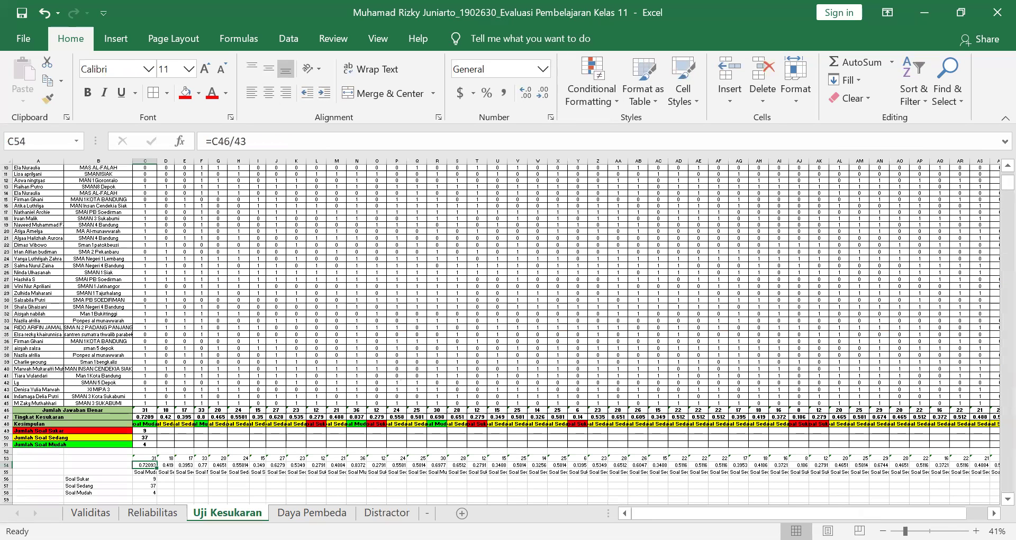
{"action": "left_click", "coordinate": [312, 513]}
{"action": "left_click", "coordinate": [387, 512]}
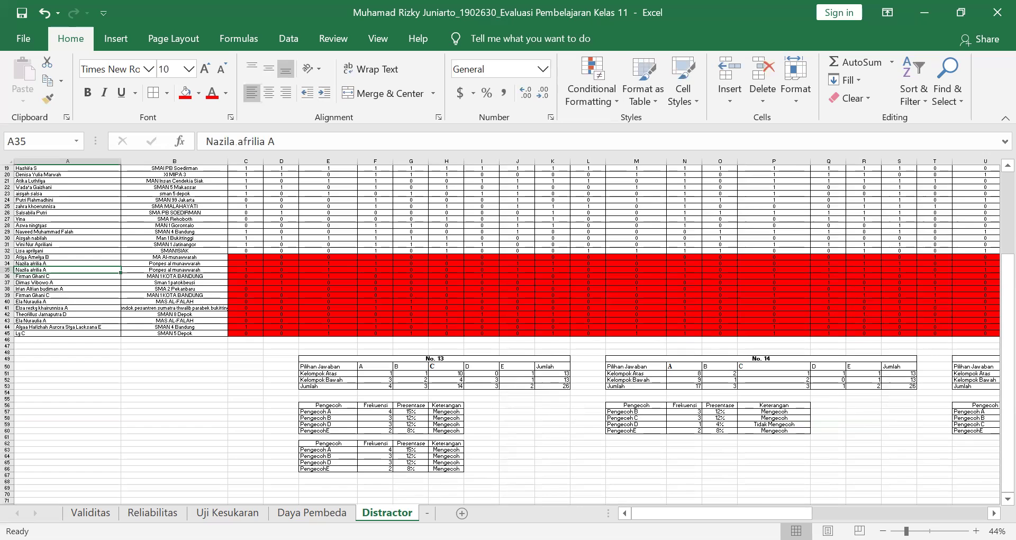
Review the Uji Kesukaran sheet from the difficulty results and Kesimpulan row up to the Nomor Soal and Asal Sekolah headers
{"action": "left_click", "coordinate": [228, 513]}
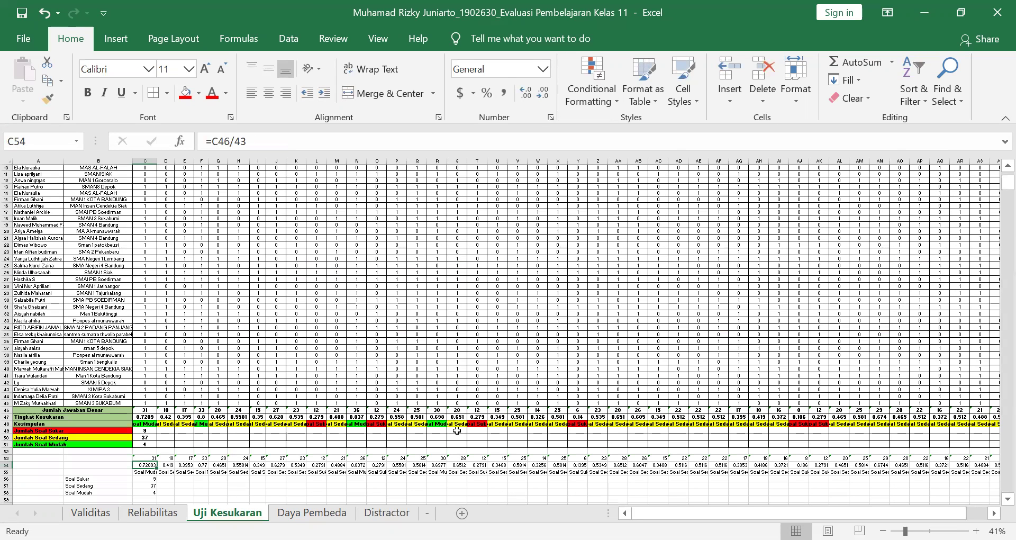
{"action": "left_click", "coordinate": [457, 430]}
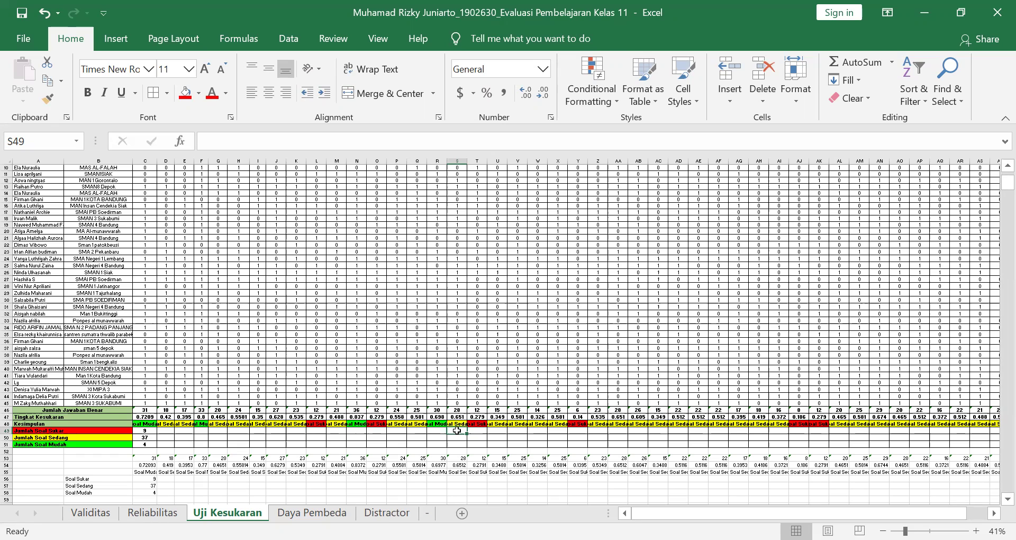
{"action": "key", "text": "Up"}
{"action": "key", "text": "Up"}
{"action": "key", "text": "Up"}
{"action": "key", "text": "Up"}
{"action": "key", "text": "Up"}
{"action": "key", "text": "Up"}
{"action": "key", "text": "Up"}
{"action": "key", "text": "Up"}
{"action": "key", "text": "Up"}
{"action": "key", "text": "Up"}
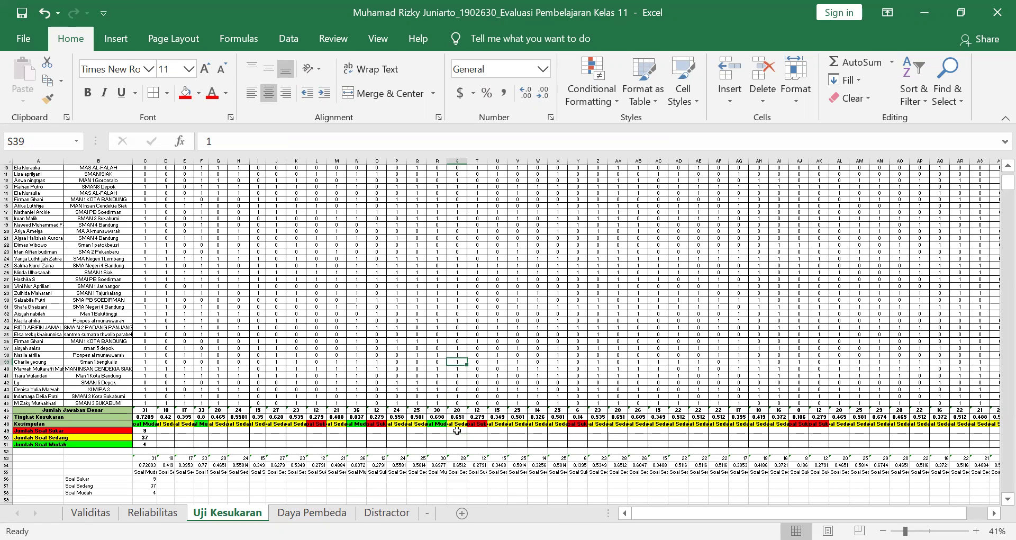
{"action": "key", "text": "Up"}
{"action": "key", "text": "Up"}
{"action": "key", "text": "Up"}
{"action": "key", "text": "Up"}
{"action": "key", "text": "Up"}
{"action": "key", "text": "Up"}
{"action": "key", "text": "Up"}
{"action": "key", "text": "Up"}
{"action": "key", "text": "Up"}
{"action": "key", "text": "Up"}
{"action": "key", "text": "Up"}
{"action": "key", "text": "Up"}
{"action": "key", "text": "Up"}
{"action": "key", "text": "Up"}
{"action": "key", "text": "Up"}
{"action": "key", "text": "Up"}
{"action": "key", "text": "Up"}
{"action": "key", "text": "Up"}
{"action": "key", "text": "Up"}
{"action": "key", "text": "Up"}
{"action": "key", "text": "Up"}
{"action": "key", "text": "Up"}
{"action": "key", "text": "Up"}
{"action": "key", "text": "Up"}
{"action": "key", "text": "Up"}
{"action": "key", "text": "Up"}
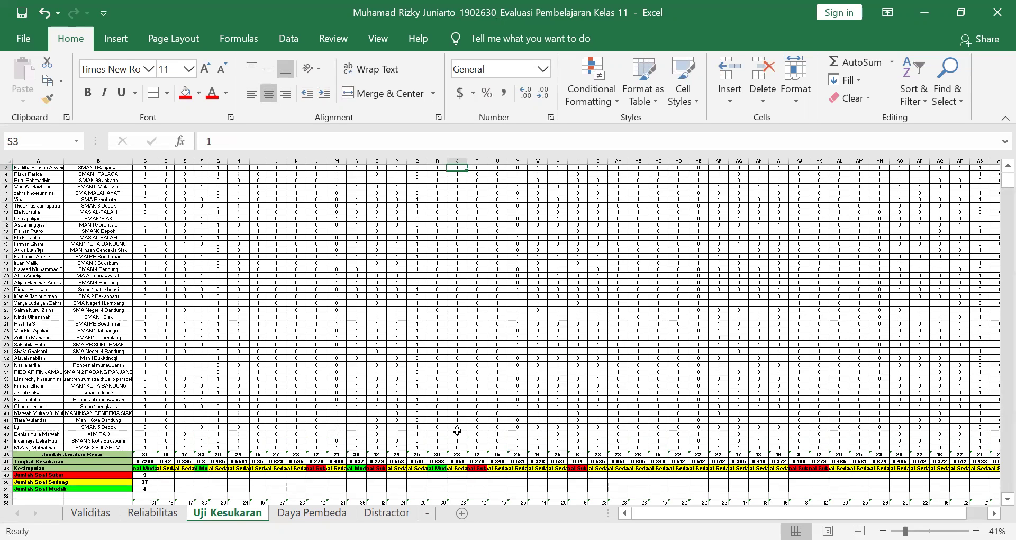
{"action": "key", "text": "Up"}
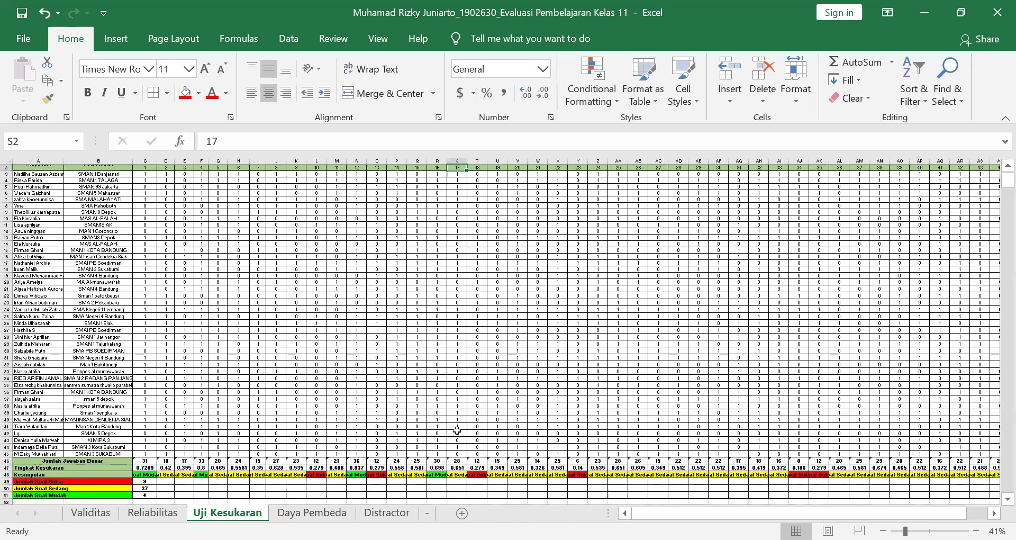
{"action": "key", "text": "Up"}
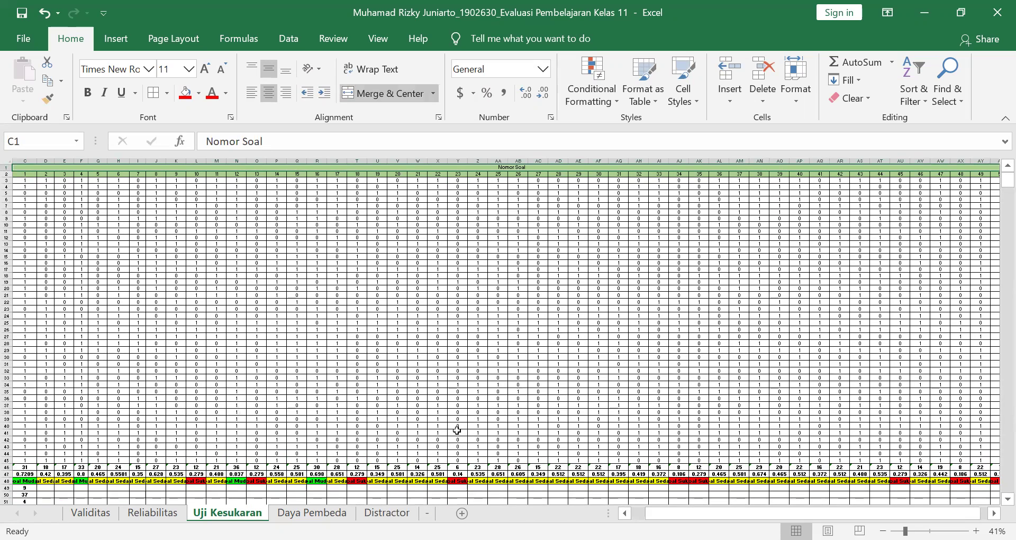
{"action": "key", "text": "Left"}
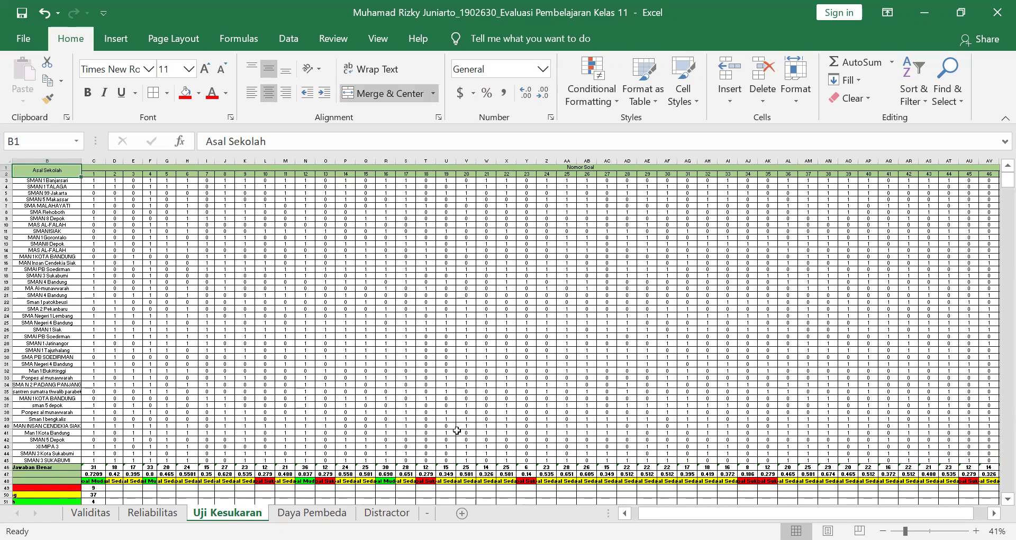